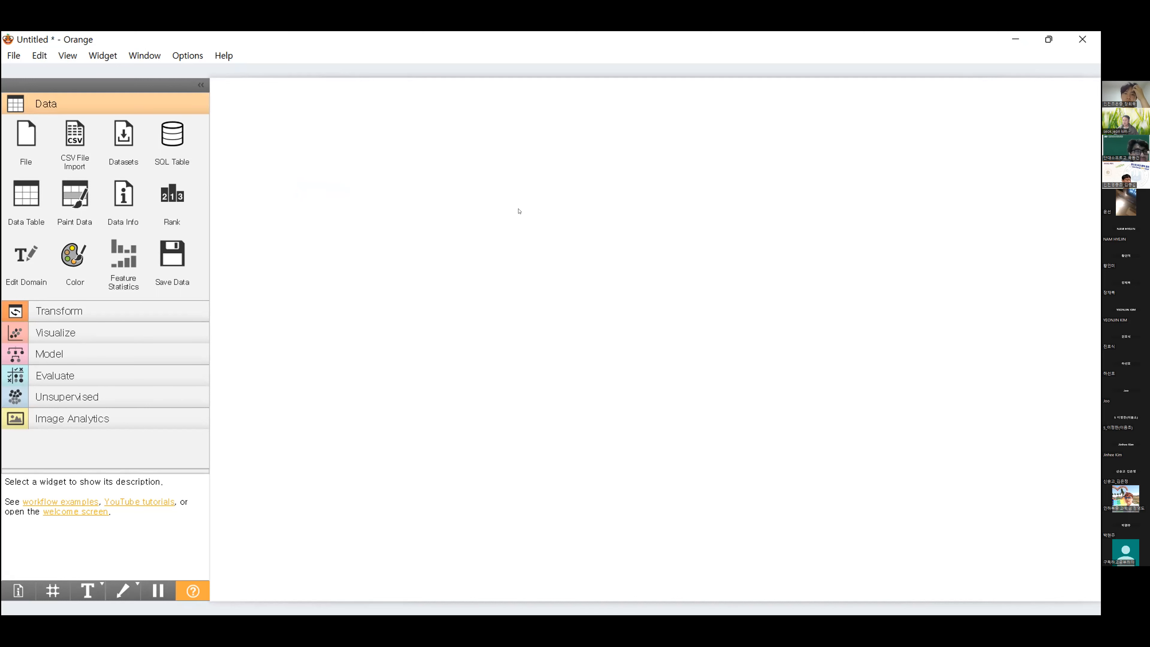
Place a File widget on the empty canvas, keep its default name and open its settings
{"action": "left_click_drag", "start_coordinate": [20, 138], "coordinate": [354, 176]}
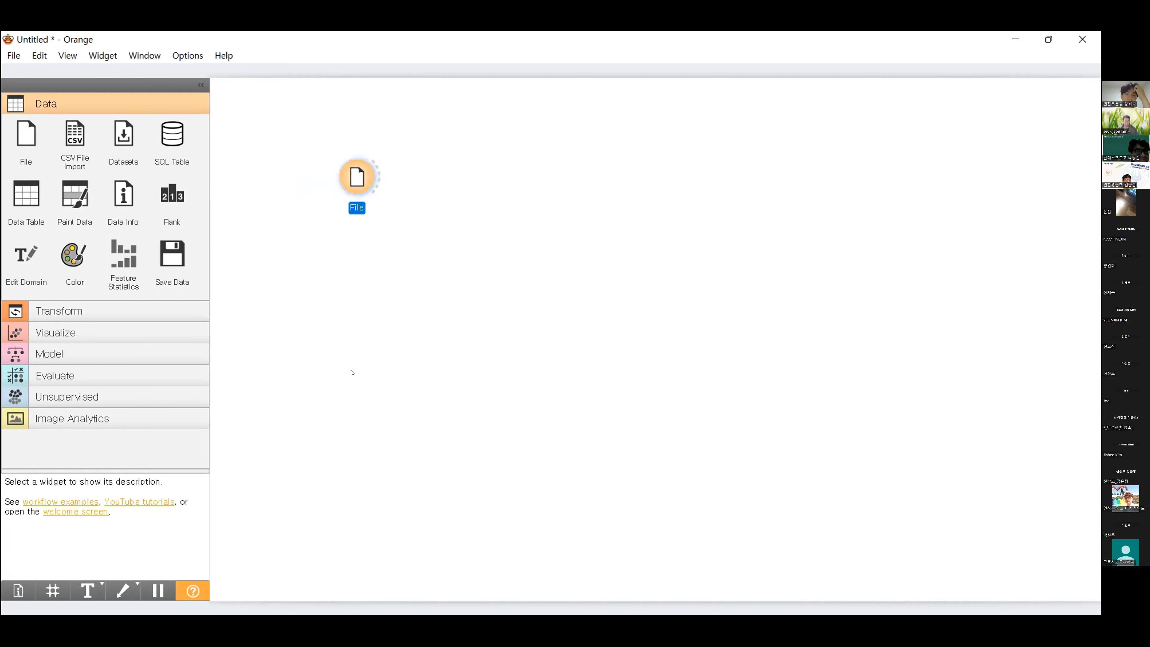
{"action": "right_click", "coordinate": [360, 182]}
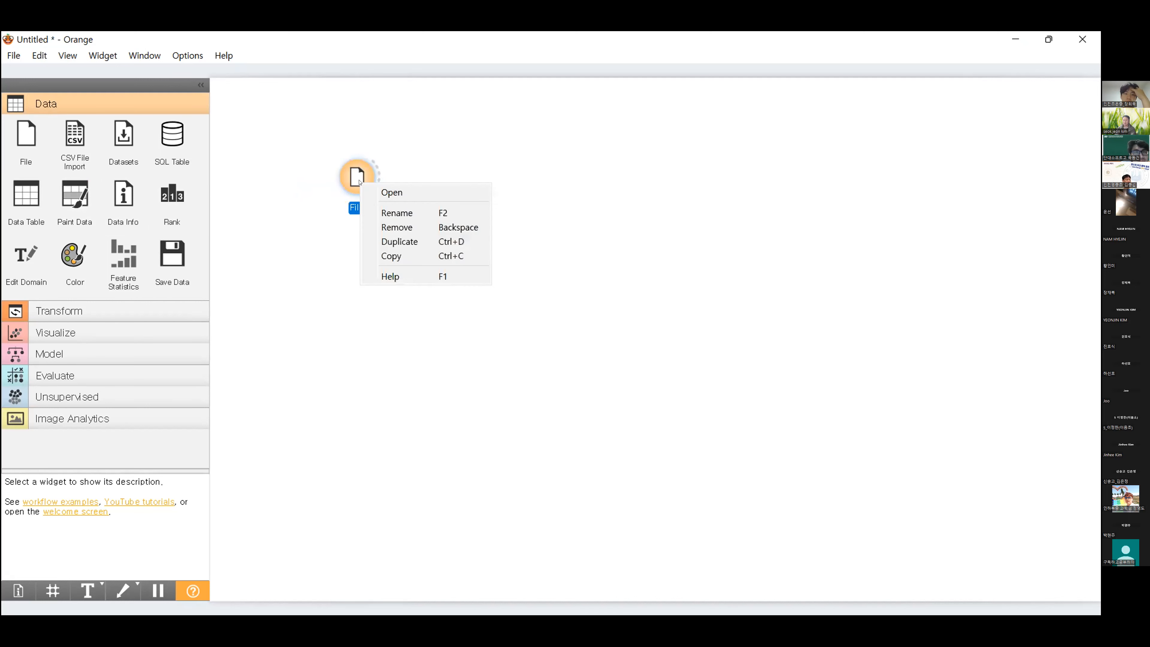
{"action": "left_click", "coordinate": [389, 212]}
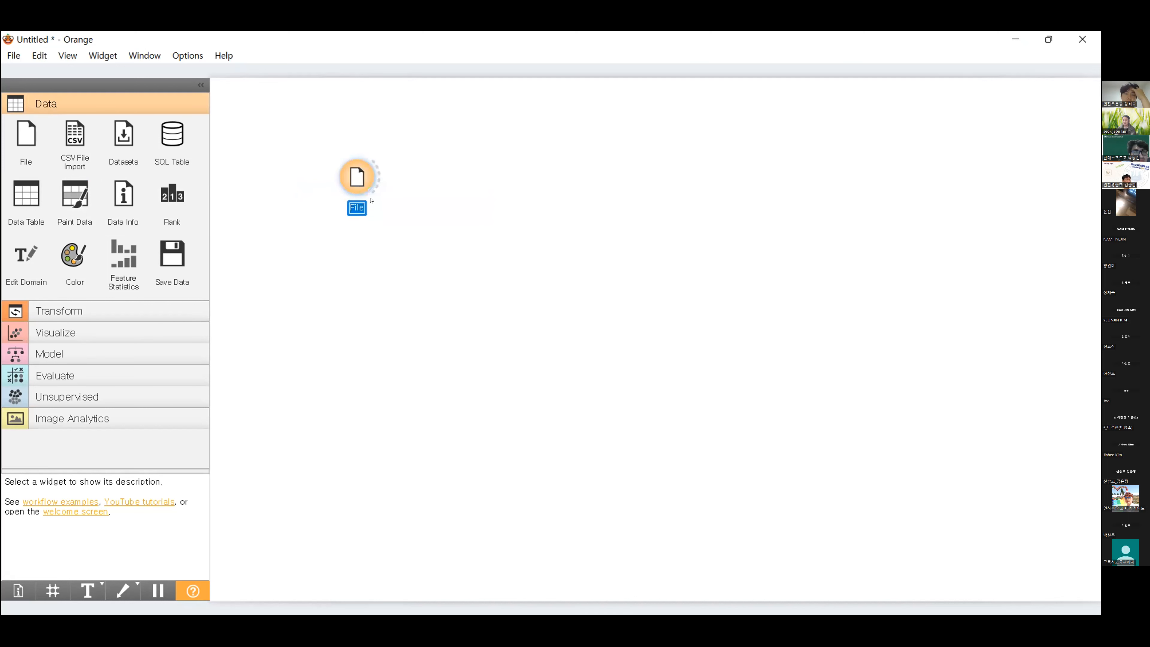
{"action": "left_click", "coordinate": [416, 137]}
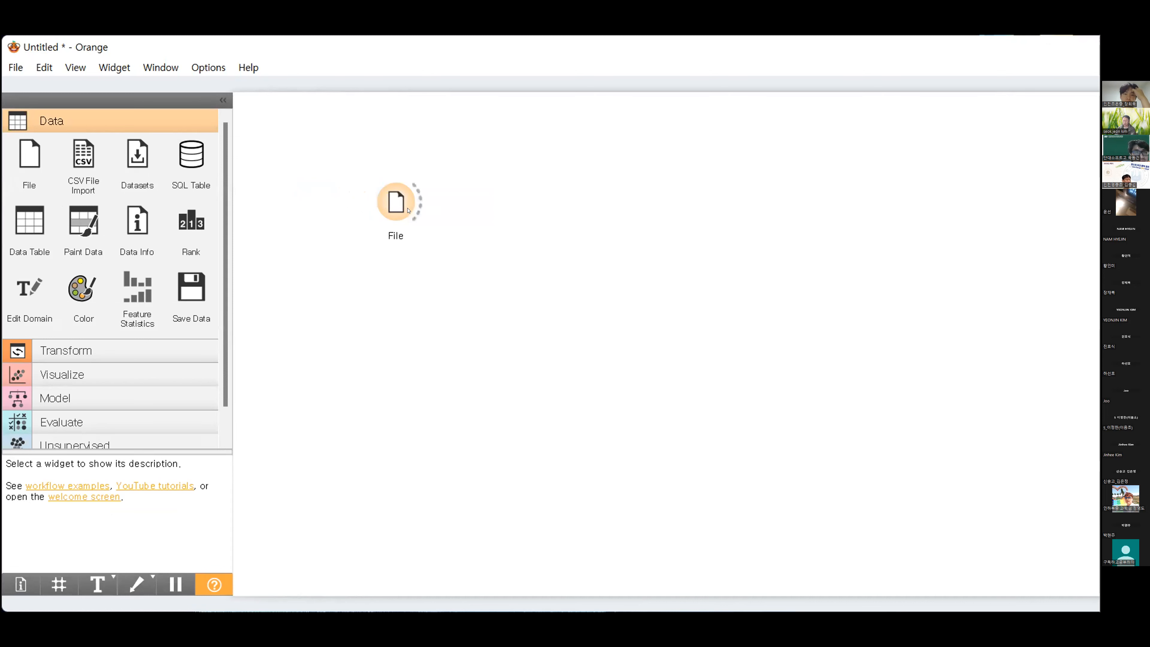
{"action": "left_click", "coordinate": [391, 202]}
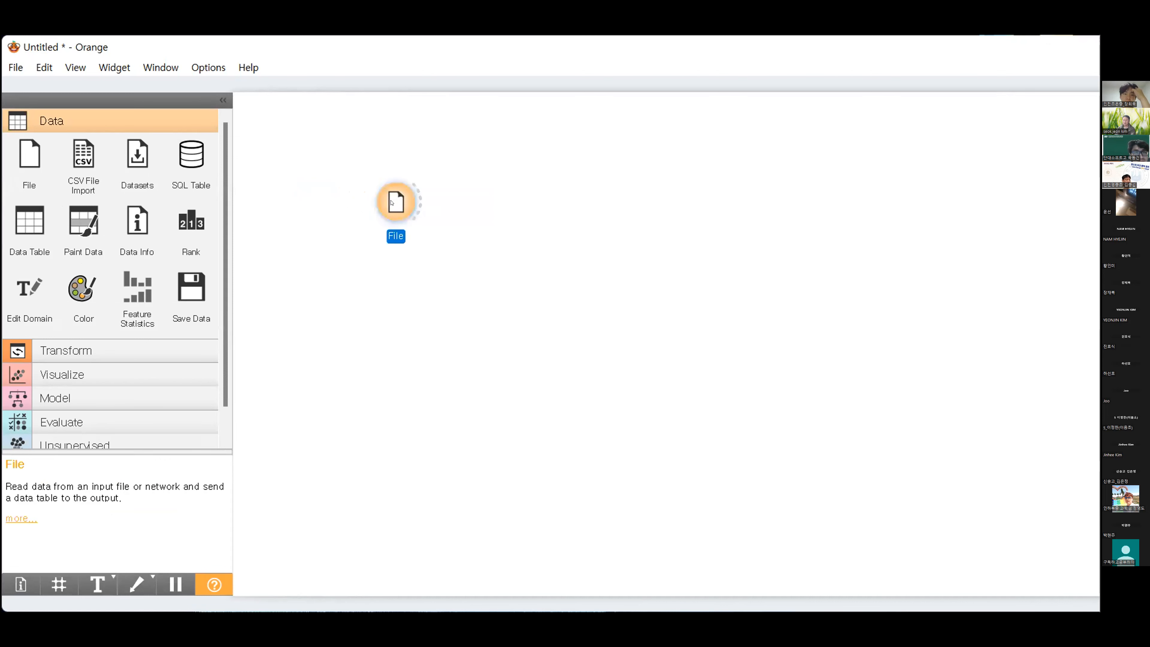
{"action": "double_click", "coordinate": [392, 204]}
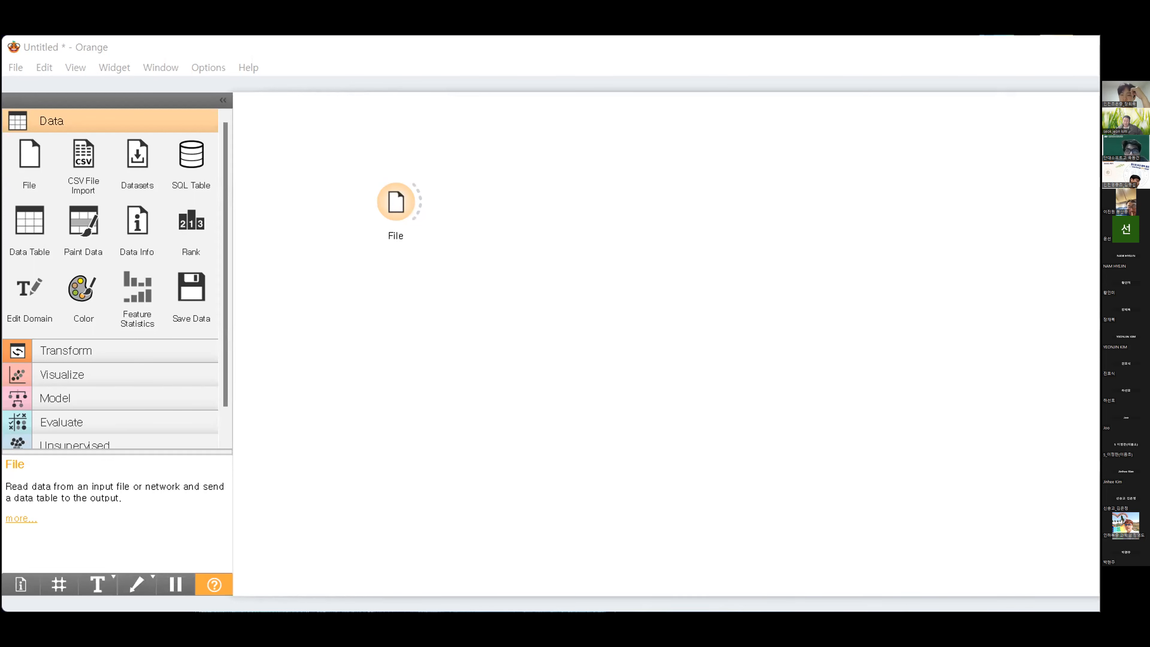
In the File settings, set the 날짜 column's type to datetime and its role to skip
{"action": "double_click", "coordinate": [675, 336]}
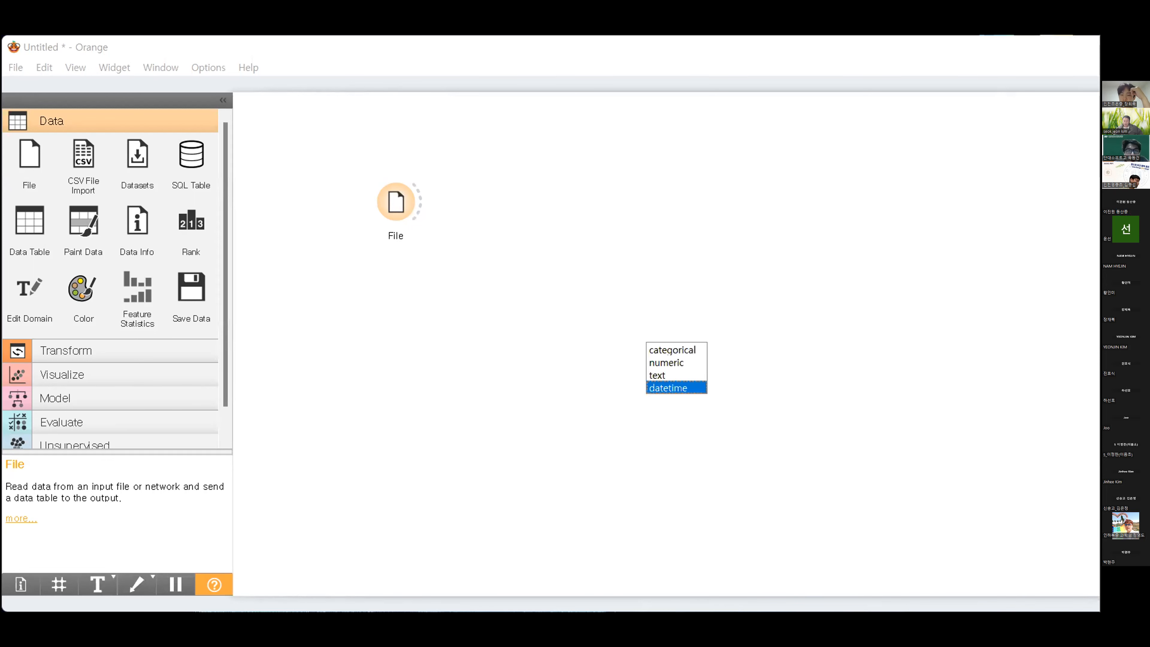
{"action": "left_click", "coordinate": [676, 387]}
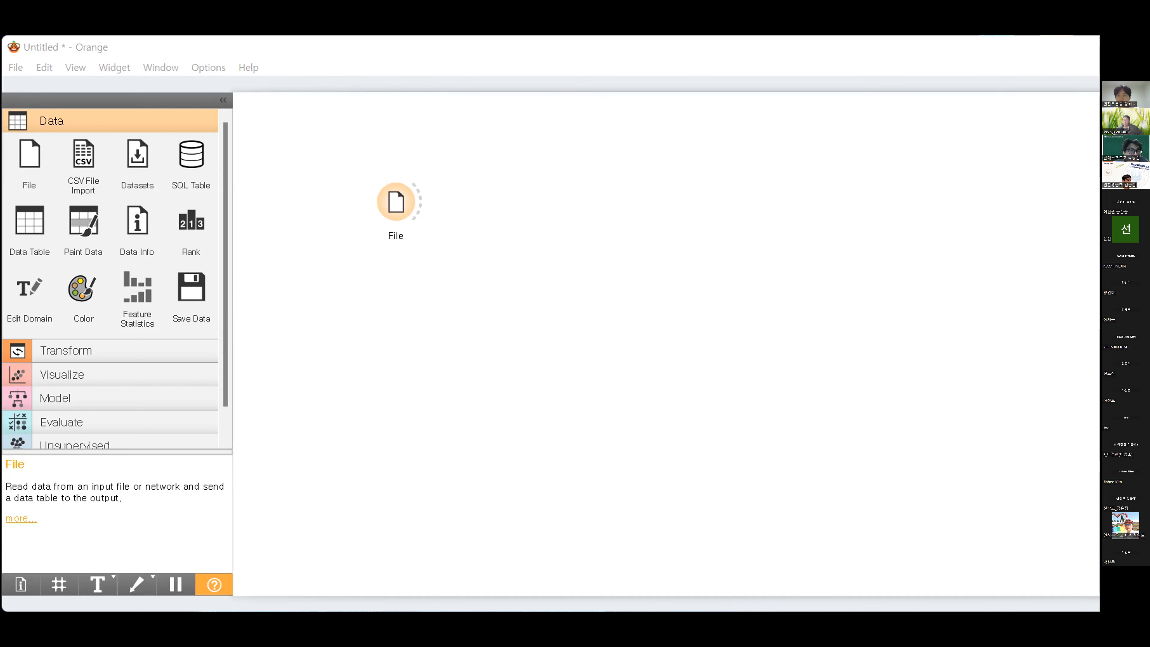
{"action": "double_click", "coordinate": [742, 336]}
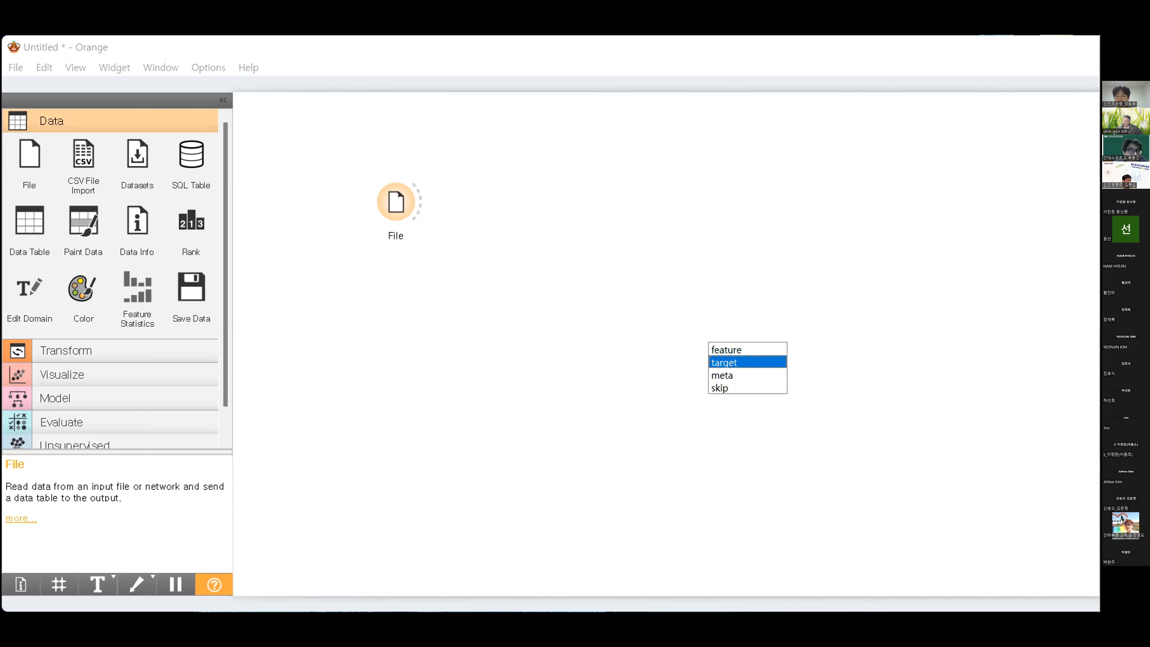
{"action": "left_click", "coordinate": [742, 388]}
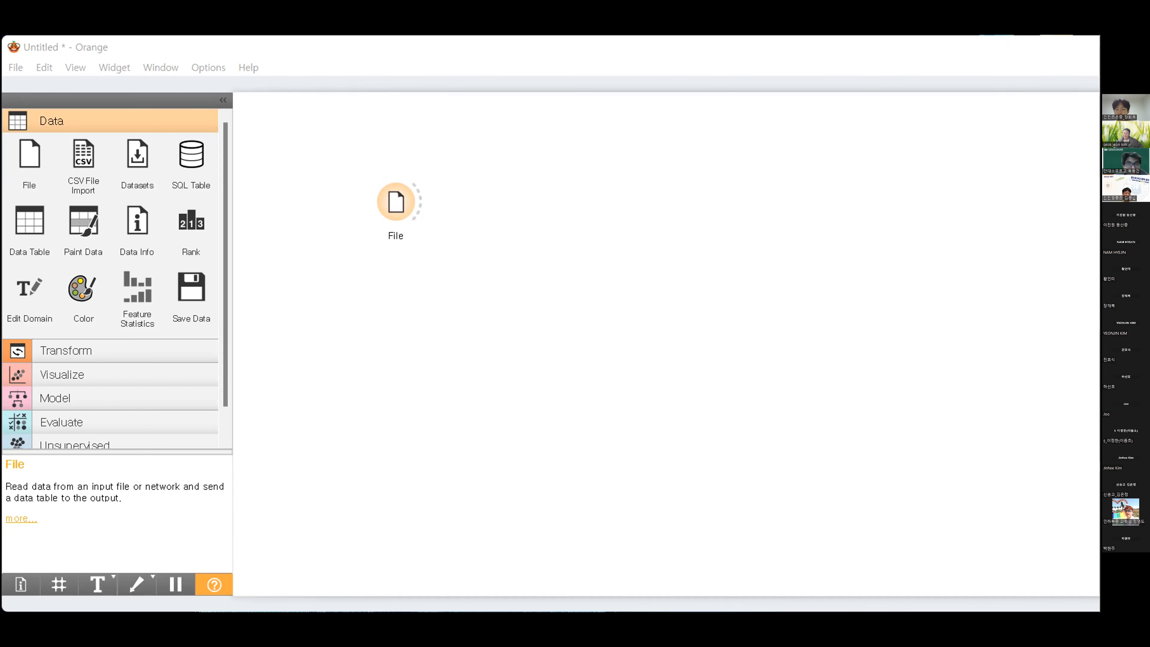
Set the 요일 column's role to skip and the 공부한 시간 column's role to feature
{"action": "double_click", "coordinate": [743, 407]}
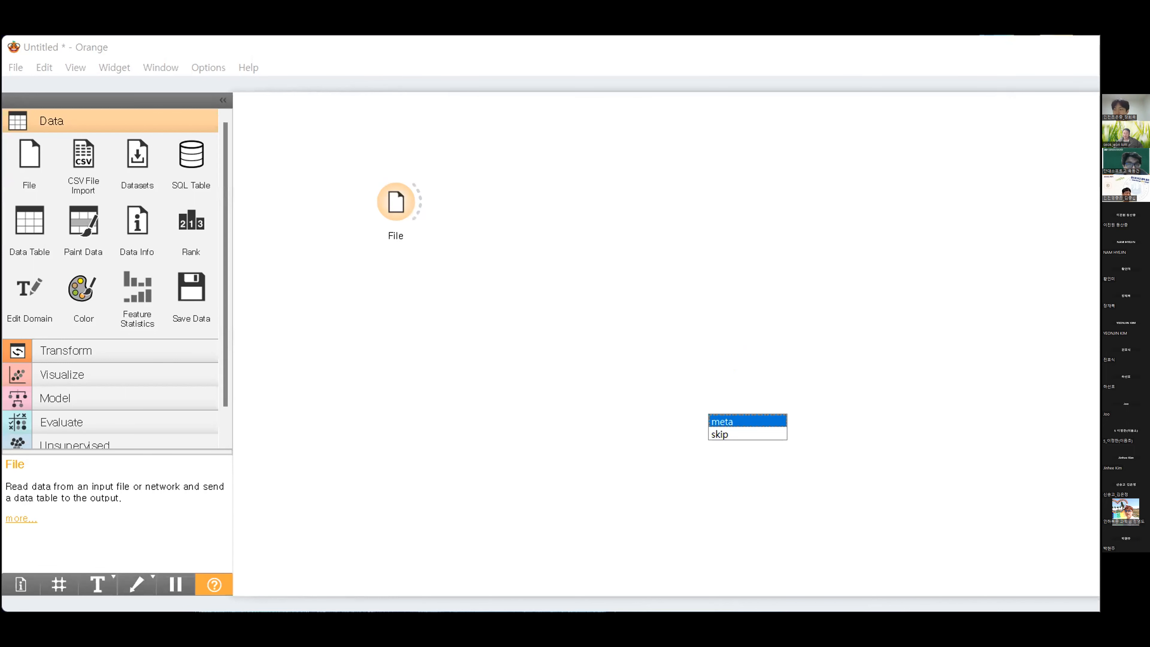
{"action": "left_click", "coordinate": [743, 434]}
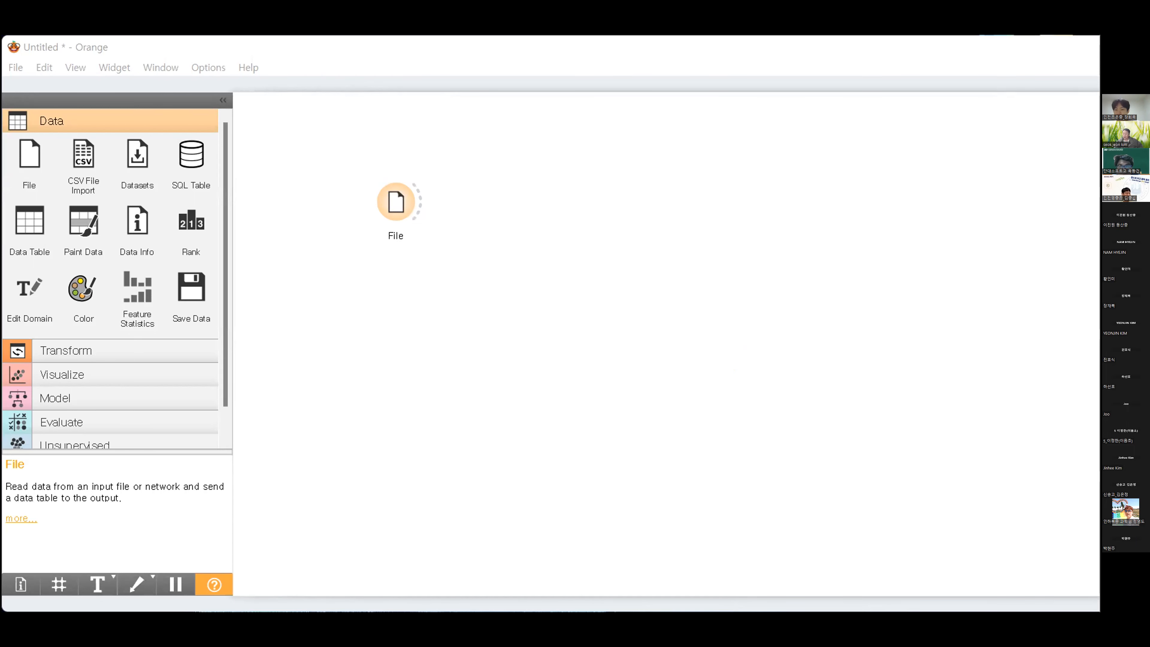
{"action": "double_click", "coordinate": [747, 406]}
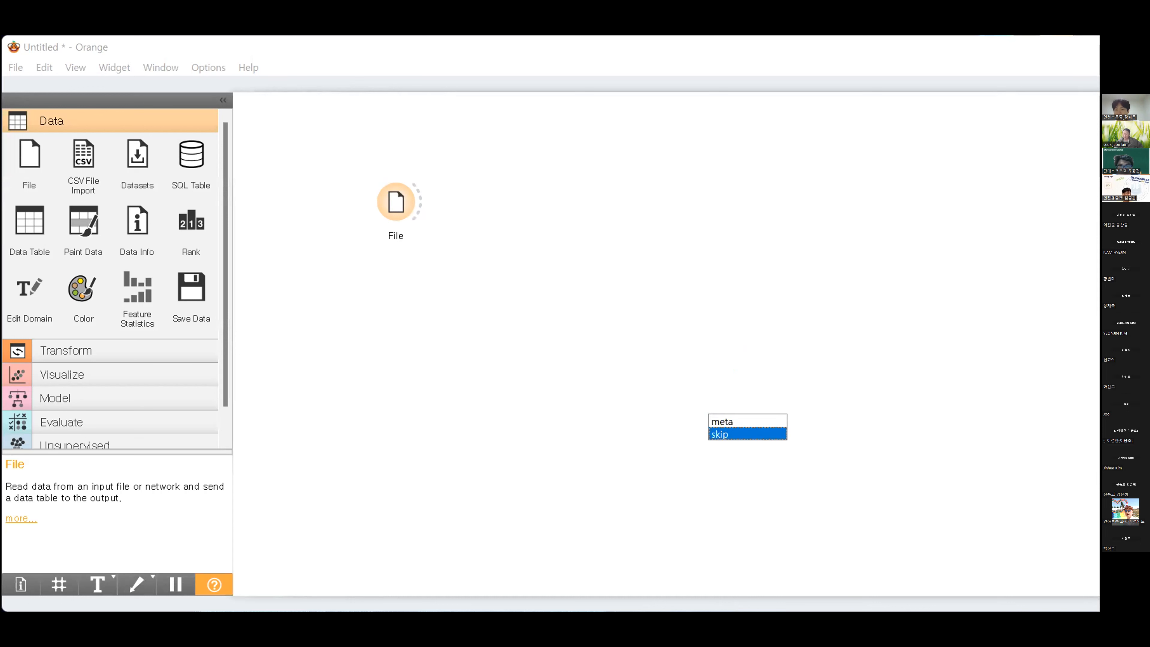
{"action": "left_click", "coordinate": [747, 434]}
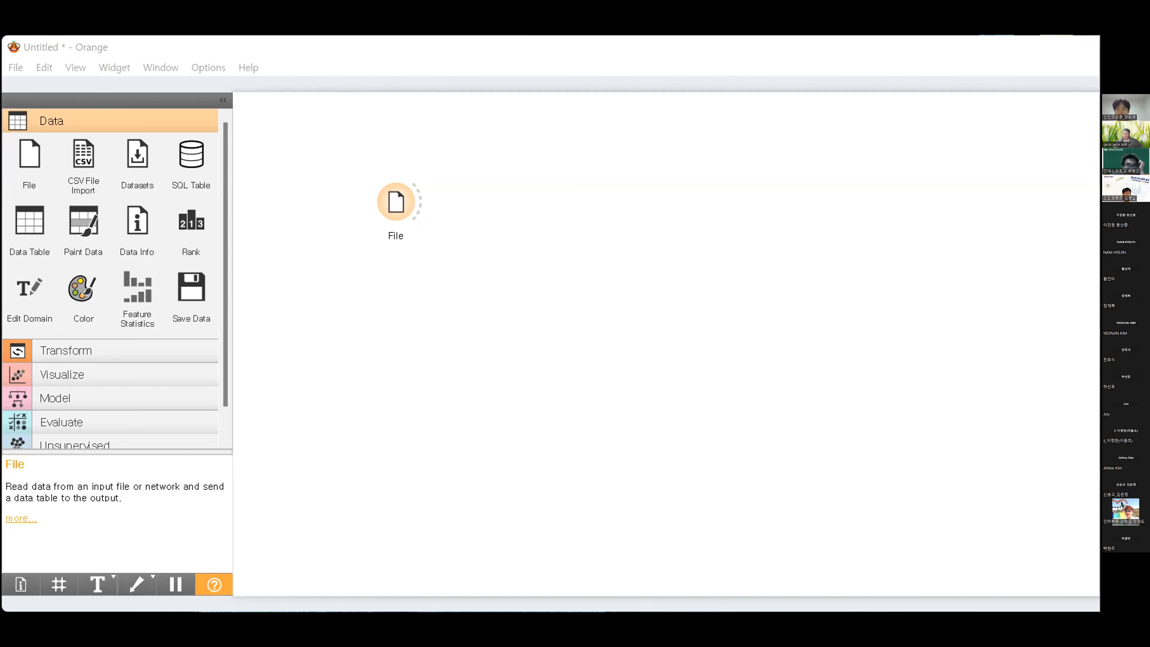
{"action": "double_click", "coordinate": [736, 361]}
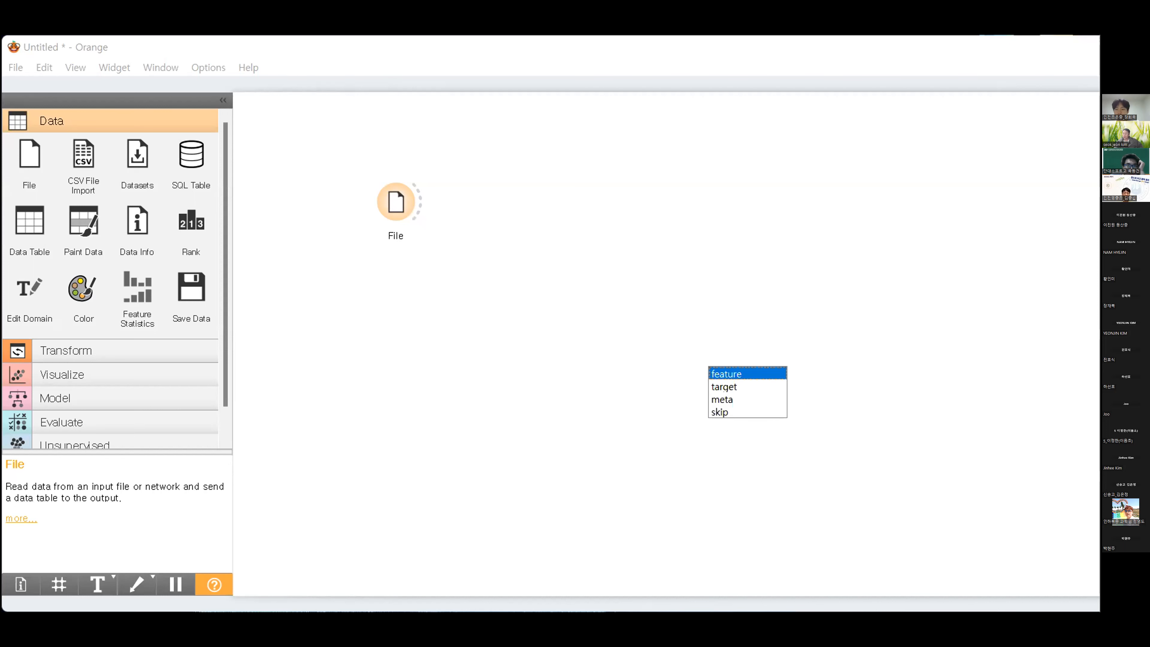
{"action": "left_click", "coordinate": [736, 374]}
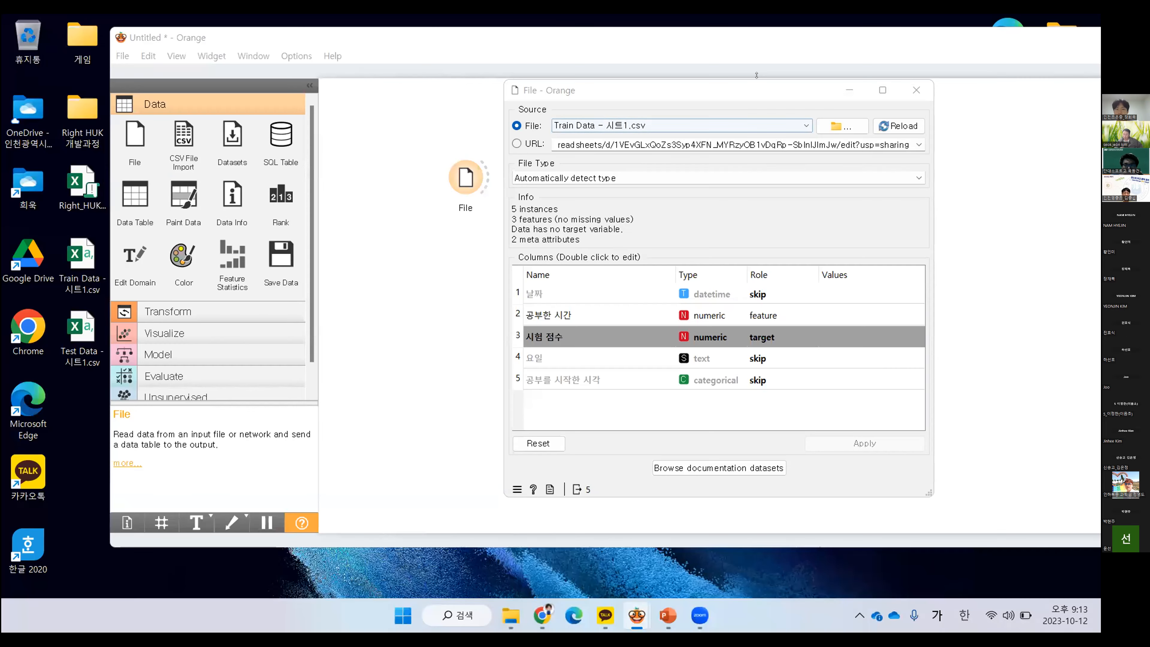
Close the File widget's settings and maximize the workflow window
{"action": "left_click", "coordinate": [739, 93]}
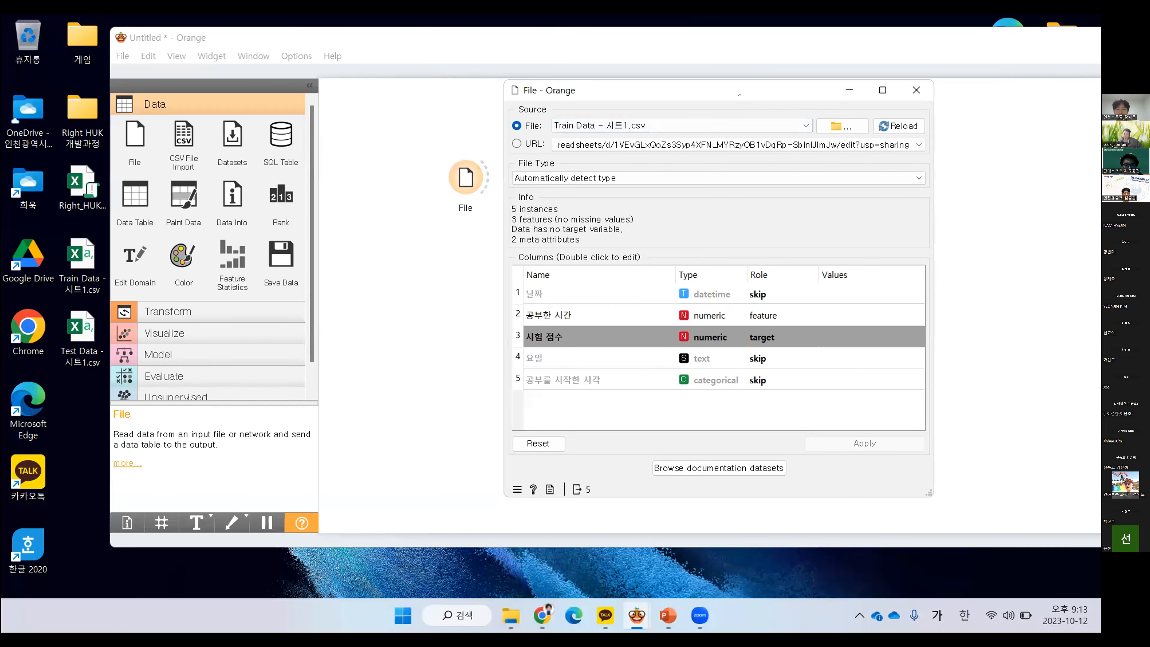
{"action": "left_click_drag", "start_coordinate": [740, 93], "coordinate": [664, 91]}
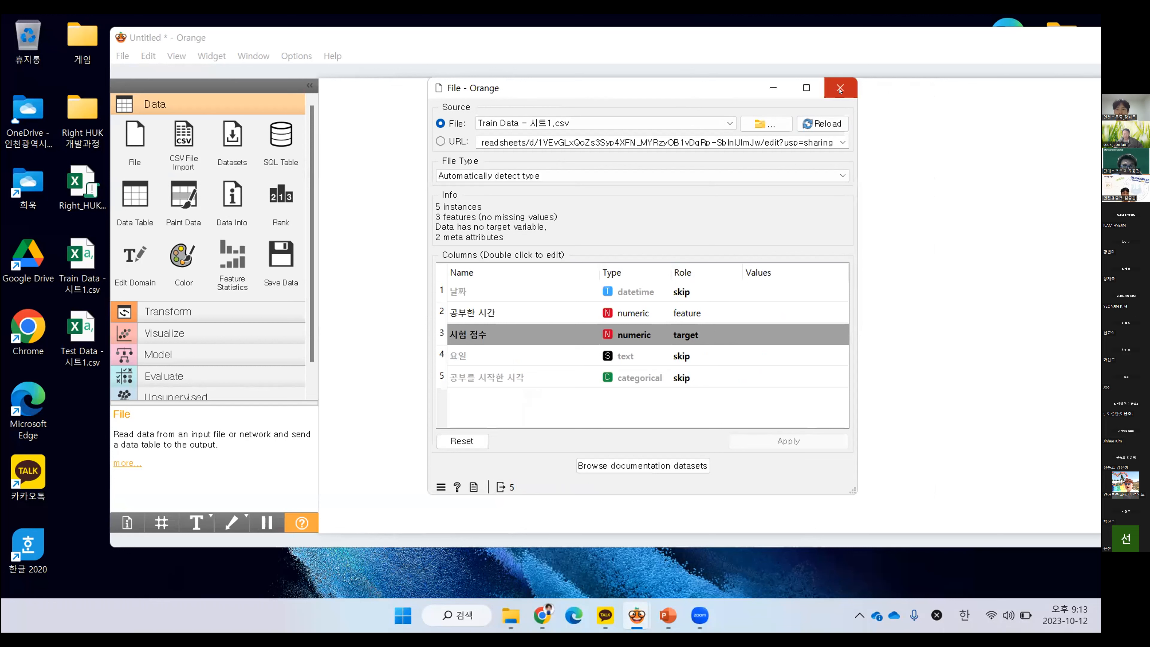
{"action": "left_click", "coordinate": [840, 87]}
{"action": "left_click_drag", "start_coordinate": [469, 173], "coordinate": [471, 185]}
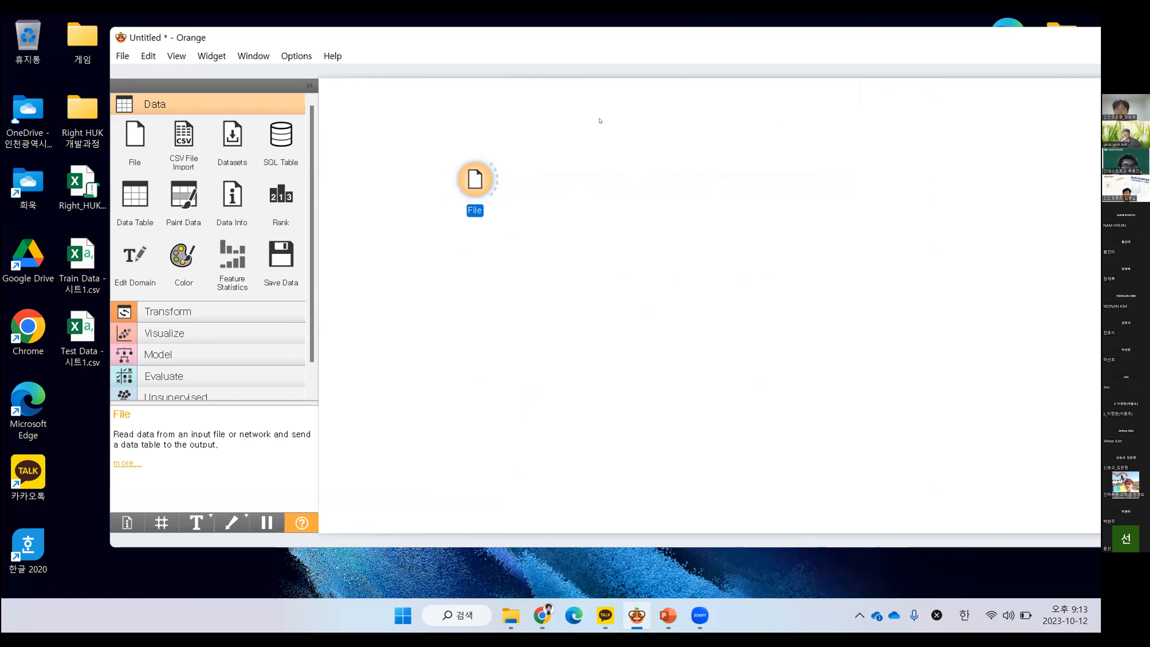
{"action": "double_click", "coordinate": [572, 38]}
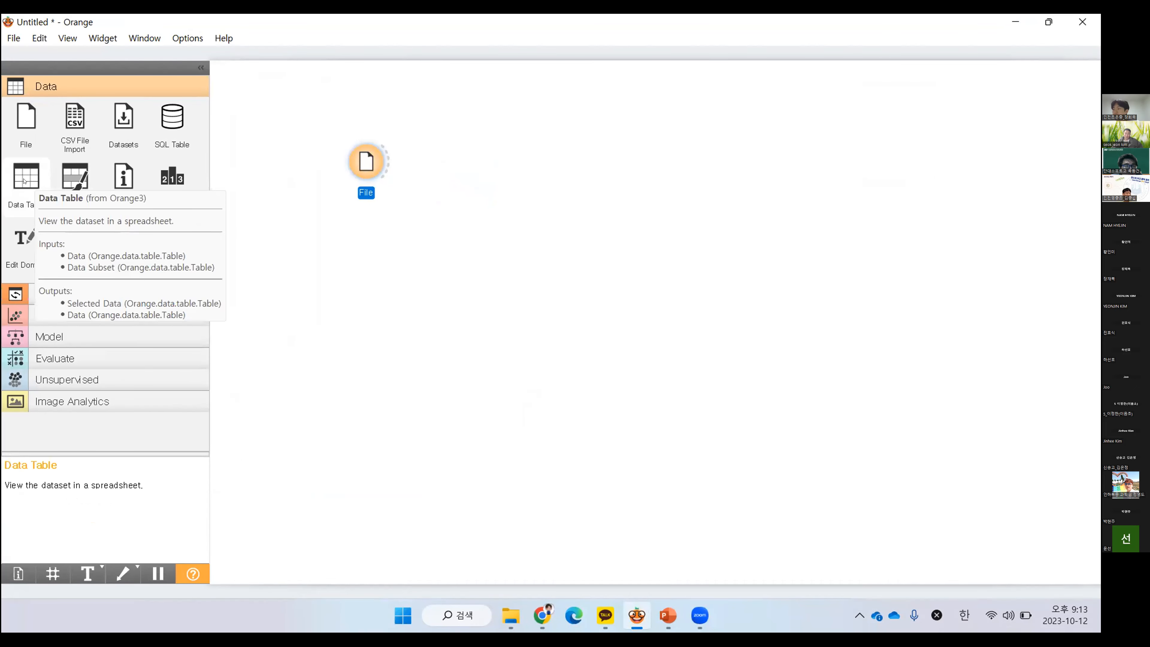
Add a Data Table widget beside File, linked to File's data output, and view its contents
{"action": "left_click_drag", "start_coordinate": [20, 173], "coordinate": [550, 161]}
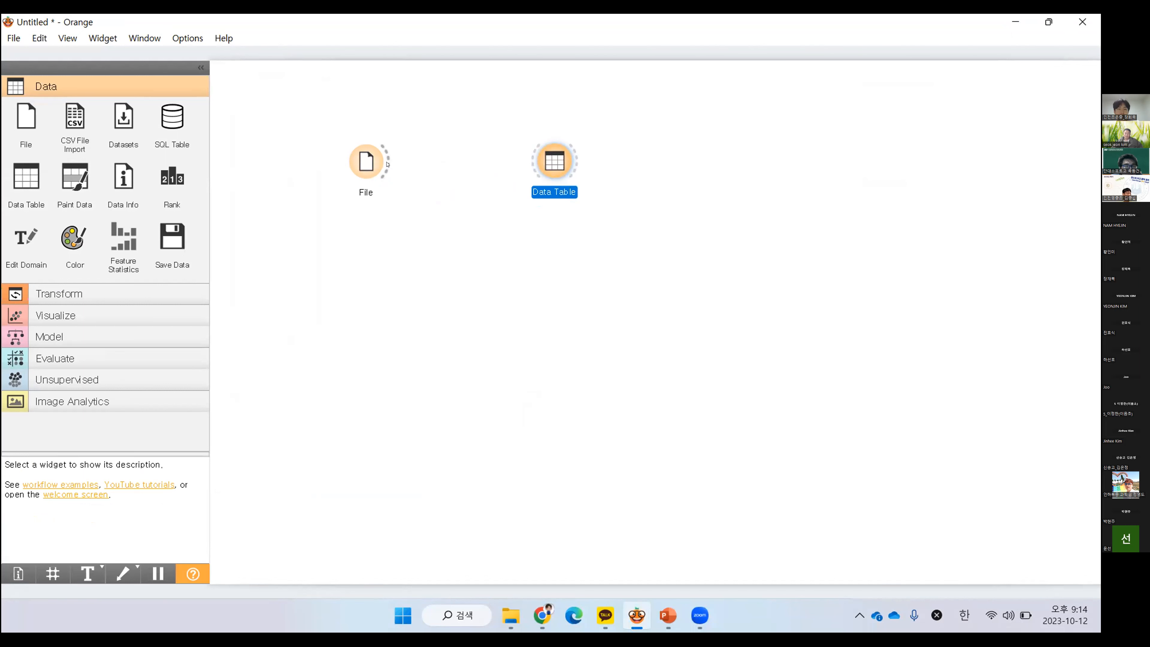
{"action": "left_click_drag", "start_coordinate": [387, 164], "coordinate": [536, 162]}
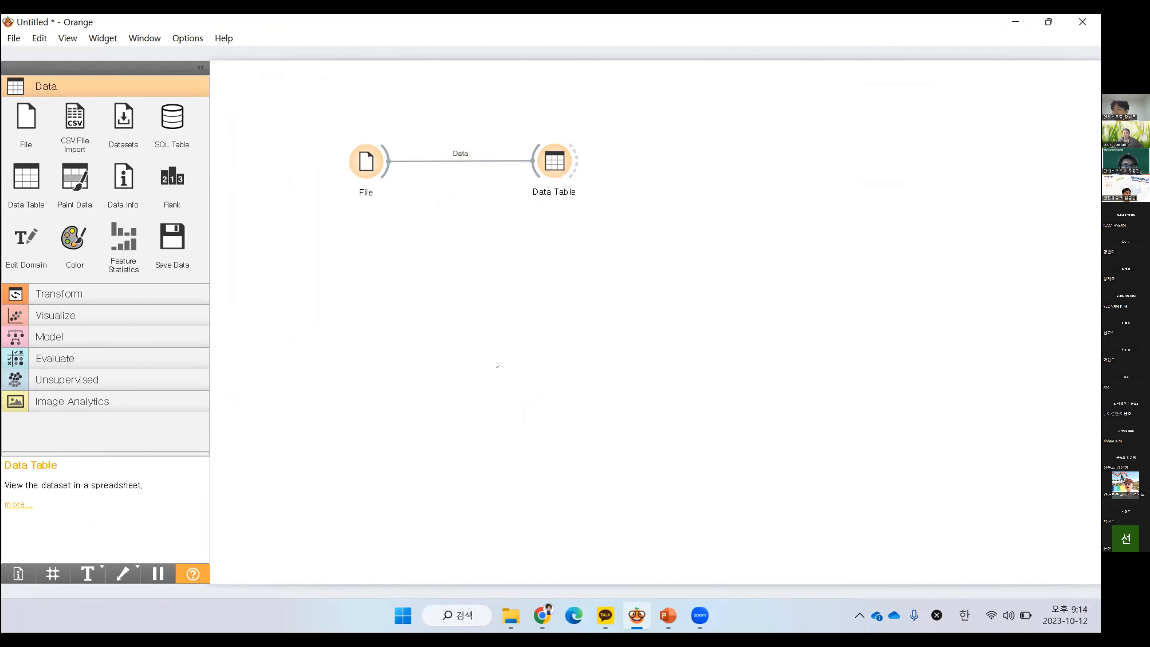
{"action": "double_click", "coordinate": [555, 163]}
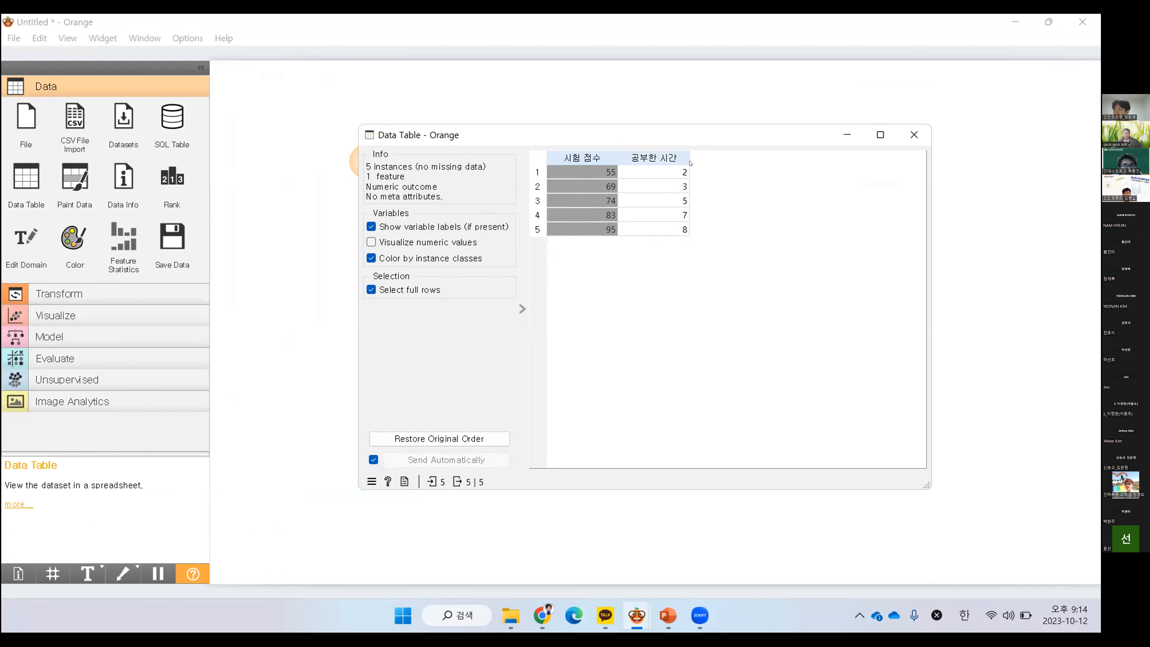
{"action": "left_click", "coordinate": [914, 134]}
Set the roles of 날짜, 요일 and 공부를 시작한 시각 to meta, apply the change and check the columns in the Data Table
{"action": "double_click", "coordinate": [367, 162]}
{"action": "left_click", "coordinate": [692, 335]}
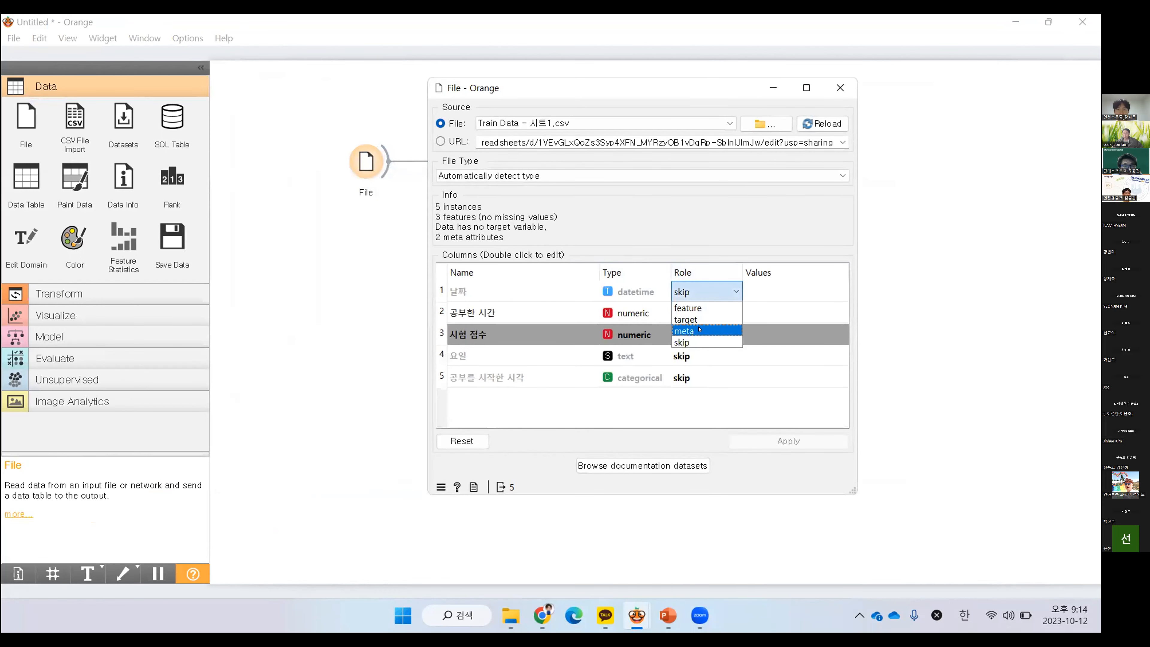
{"action": "left_click", "coordinate": [692, 339]}
{"action": "left_click", "coordinate": [692, 356]}
{"action": "left_click", "coordinate": [686, 395]}
{"action": "left_click", "coordinate": [693, 377]}
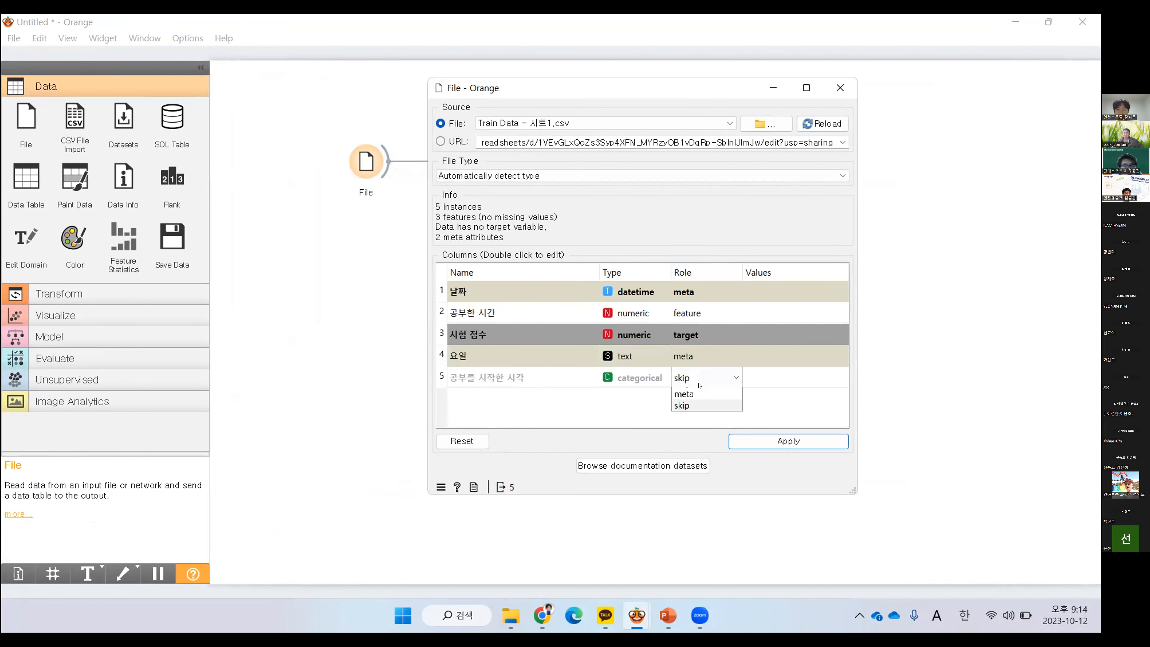
{"action": "left_click", "coordinate": [686, 417]}
{"action": "left_click", "coordinate": [763, 442]}
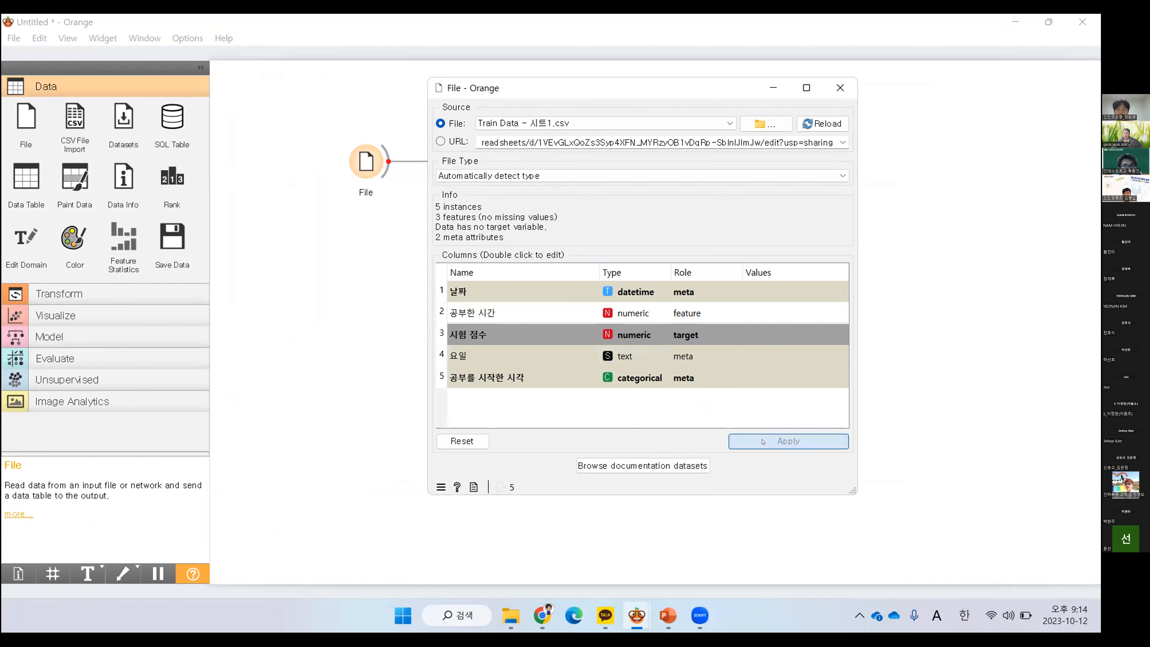
{"action": "left_click", "coordinate": [839, 86]}
{"action": "double_click", "coordinate": [563, 159]}
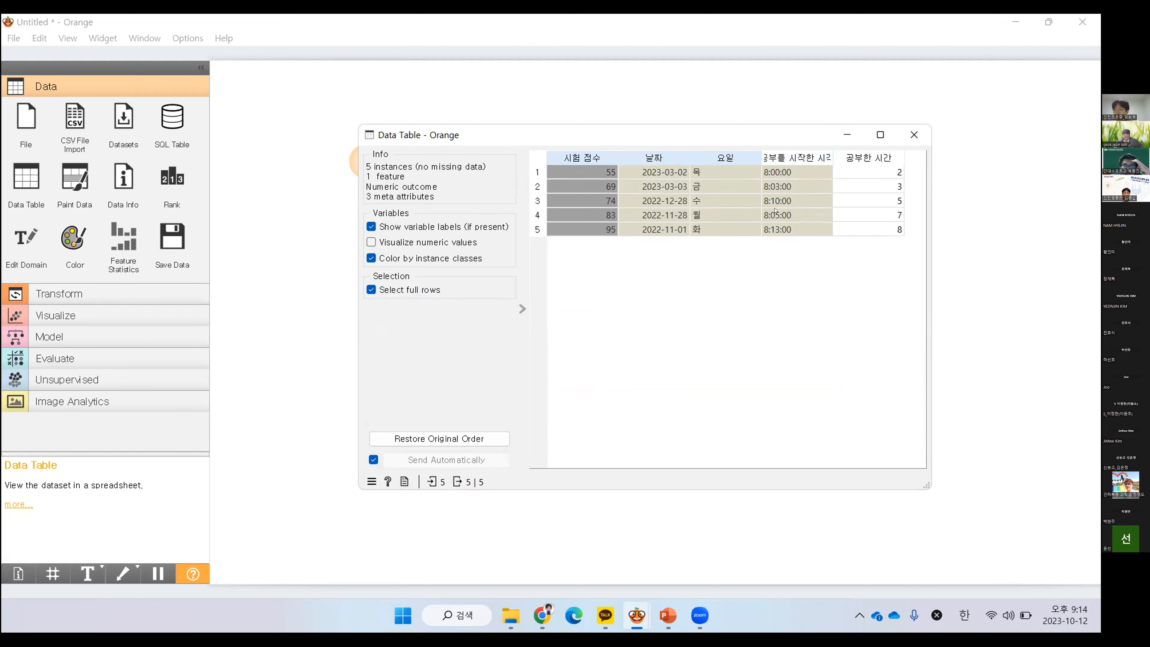
{"action": "left_click", "coordinate": [913, 134]}
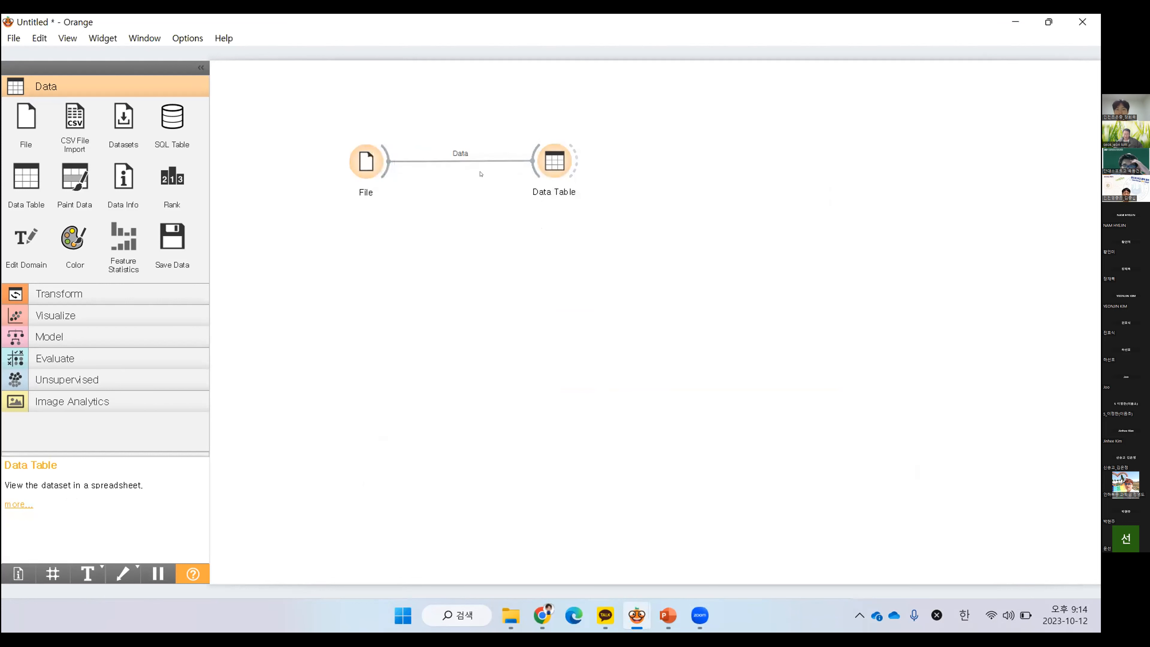
Set the roles of 날짜, 요일 and 공부를 시작한 시각 back to skip, apply the change and check the Data Table
{"action": "left_click", "coordinate": [369, 164]}
{"action": "double_click", "coordinate": [368, 163]}
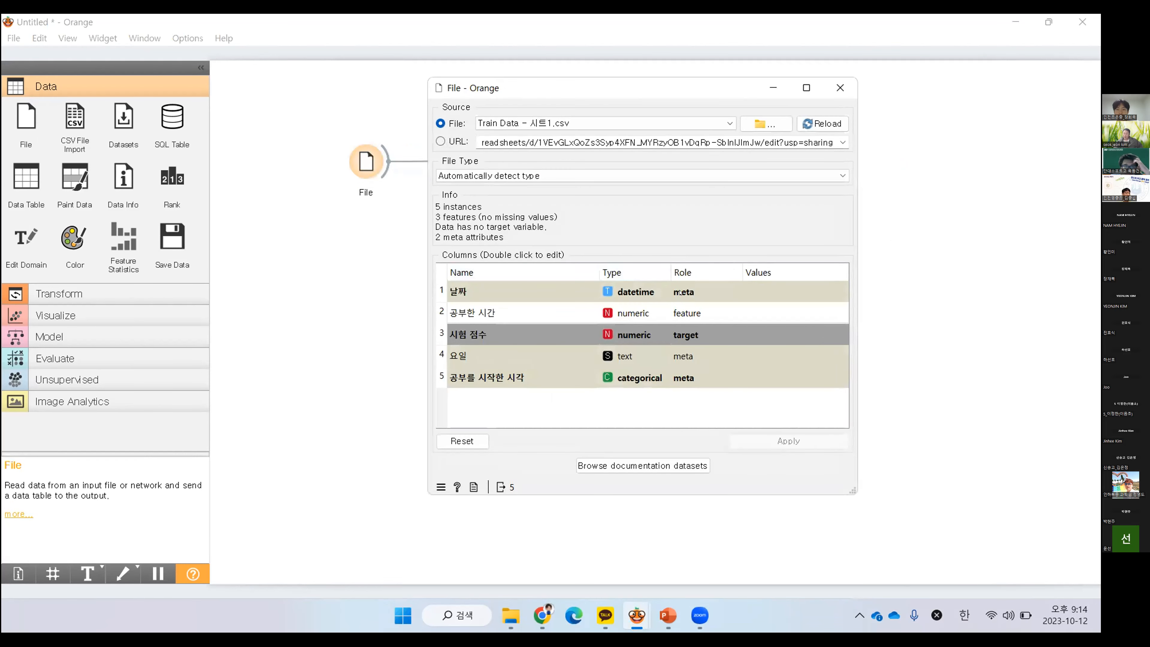
{"action": "double_click", "coordinate": [700, 291]}
{"action": "left_click", "coordinate": [697, 342]}
{"action": "double_click", "coordinate": [691, 355]}
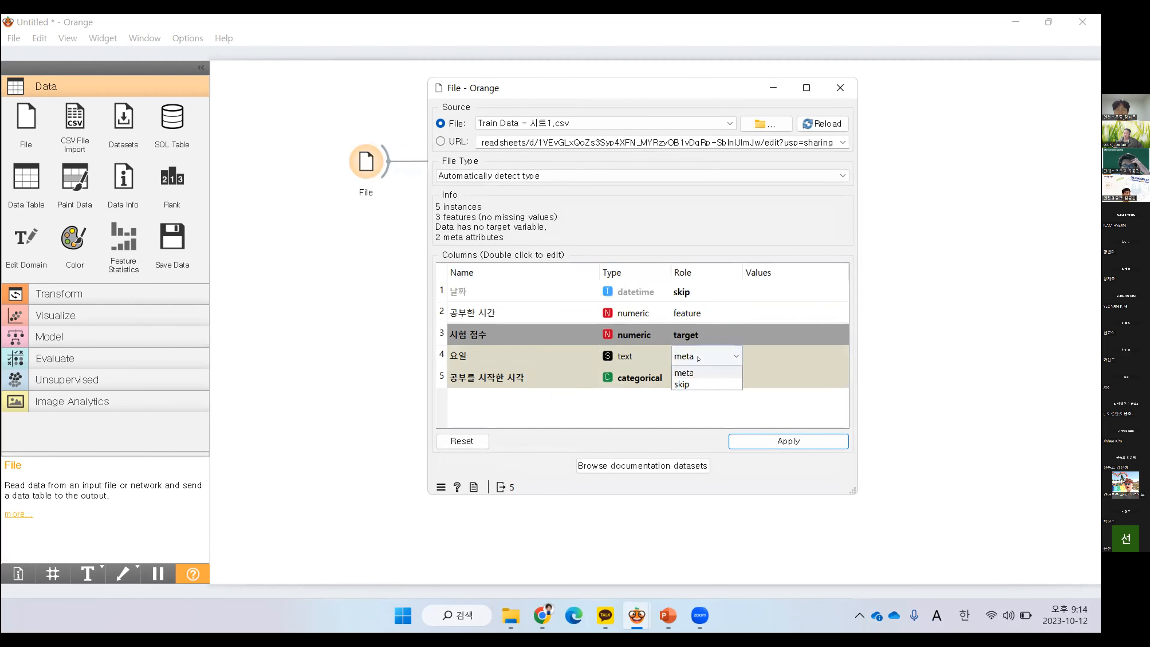
{"action": "left_click", "coordinate": [690, 383]}
{"action": "double_click", "coordinate": [690, 382]}
{"action": "left_click", "coordinate": [682, 425]}
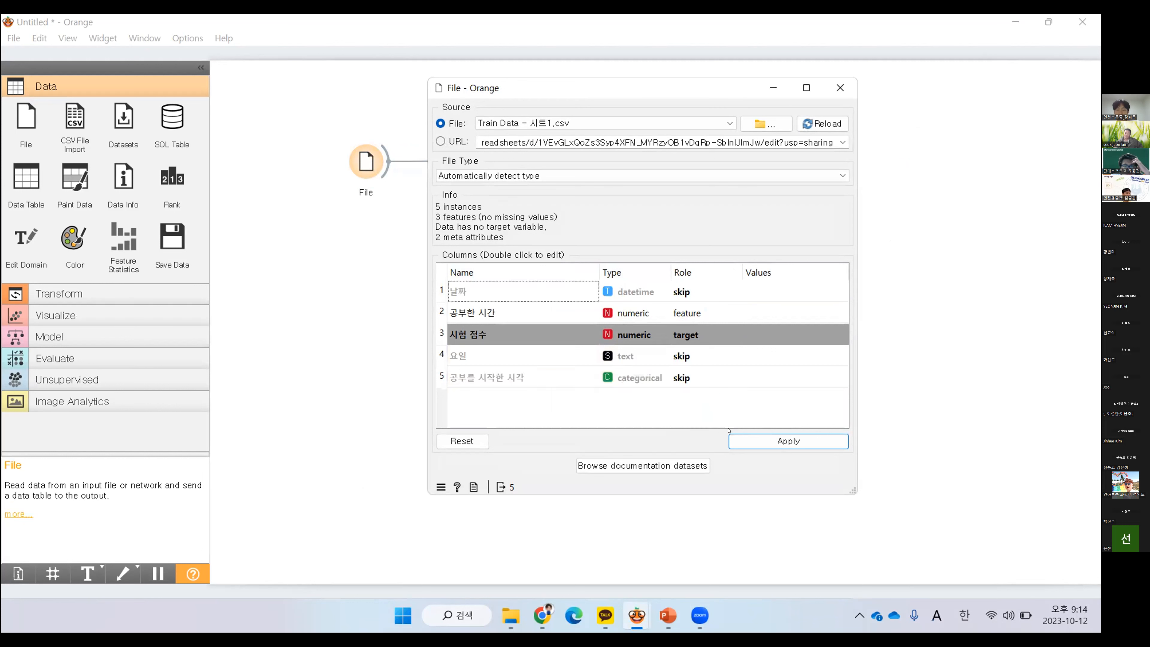
{"action": "left_click", "coordinate": [772, 440]}
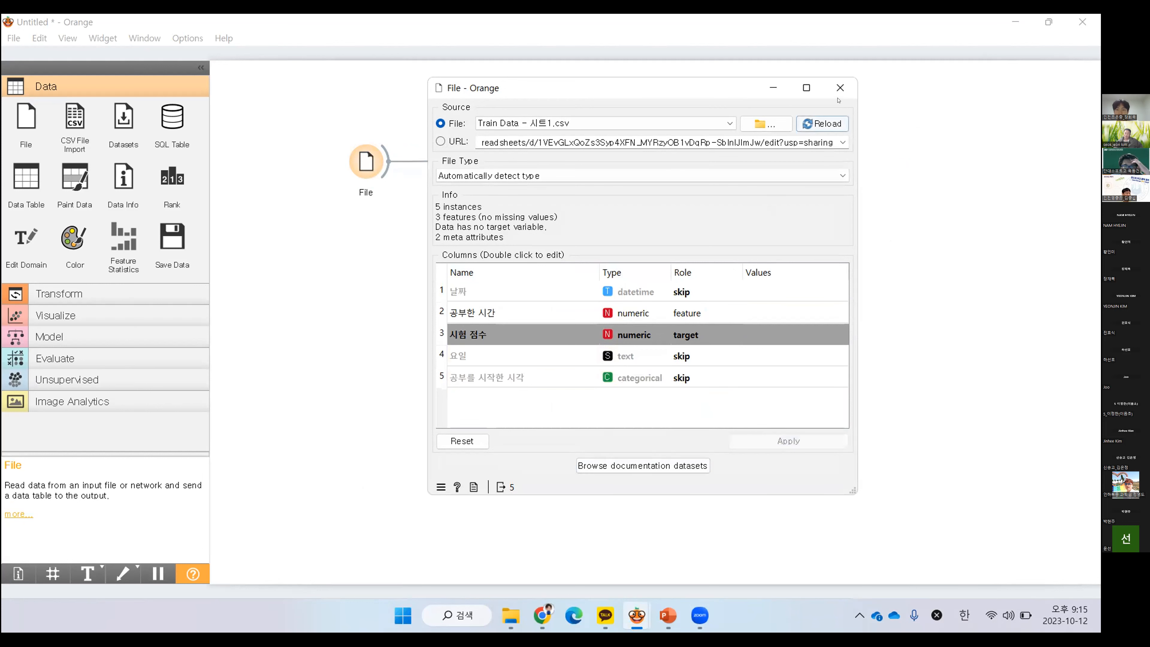
{"action": "left_click", "coordinate": [840, 87]}
{"action": "double_click", "coordinate": [553, 164]}
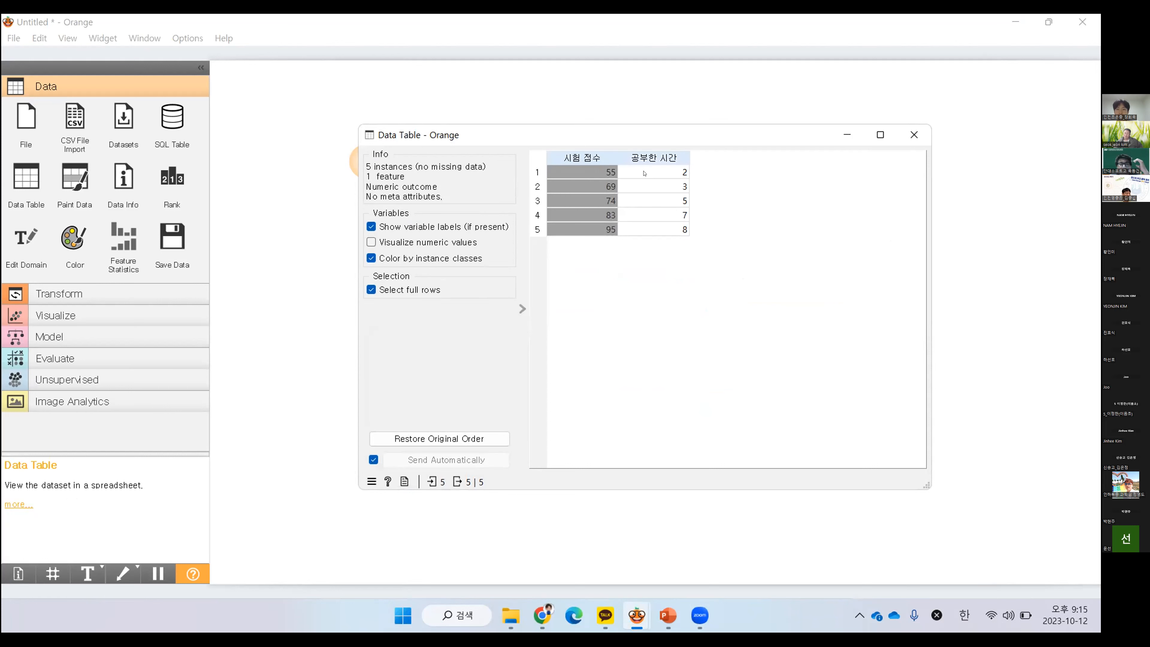
{"action": "left_click", "coordinate": [920, 135]}
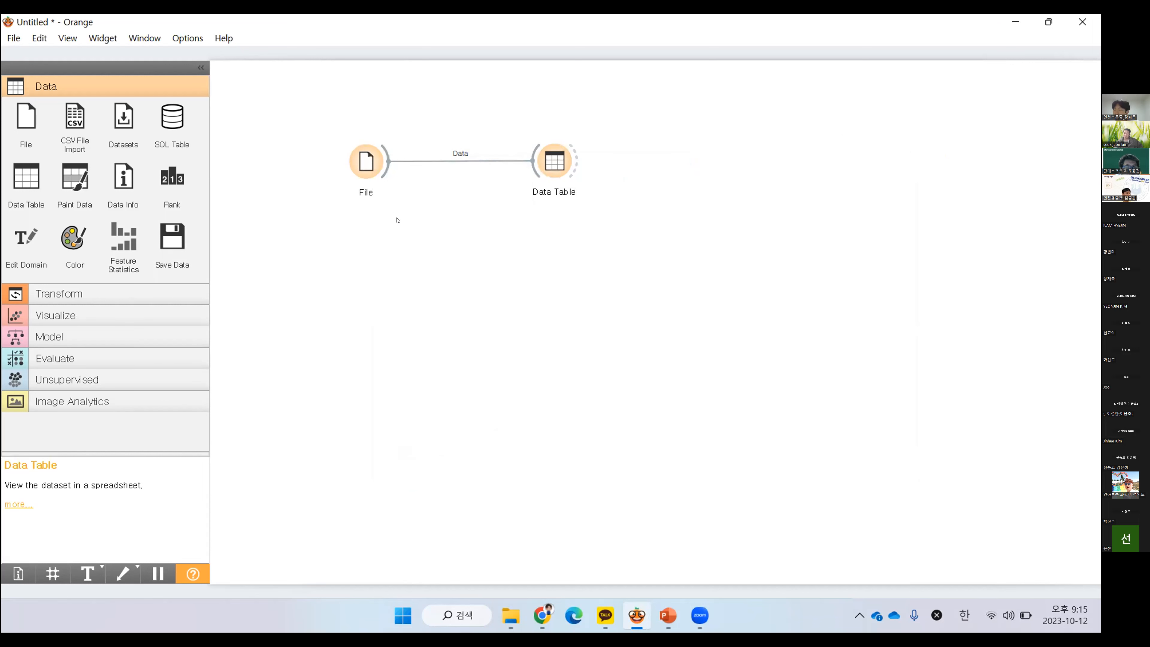
Add a Scatter Plot widget below Data Table, link File's data output to it, and open its plot
{"action": "left_click", "coordinate": [57, 316]}
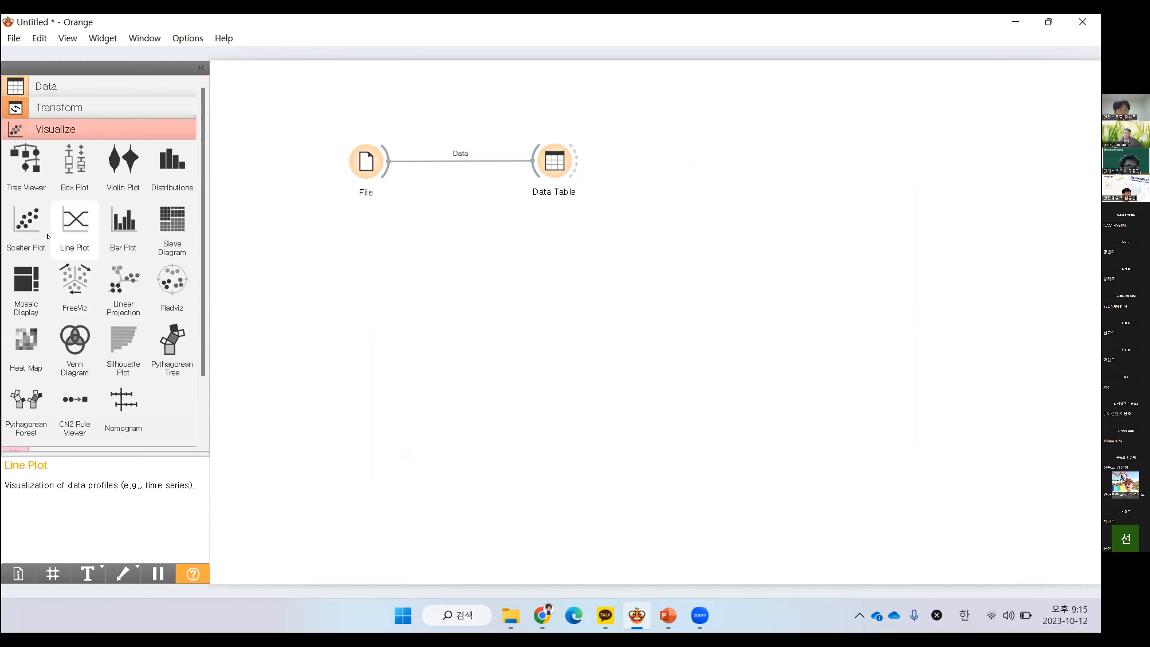
{"action": "left_click", "coordinate": [29, 220]}
{"action": "left_click_drag", "start_coordinate": [657, 172], "coordinate": [545, 256]}
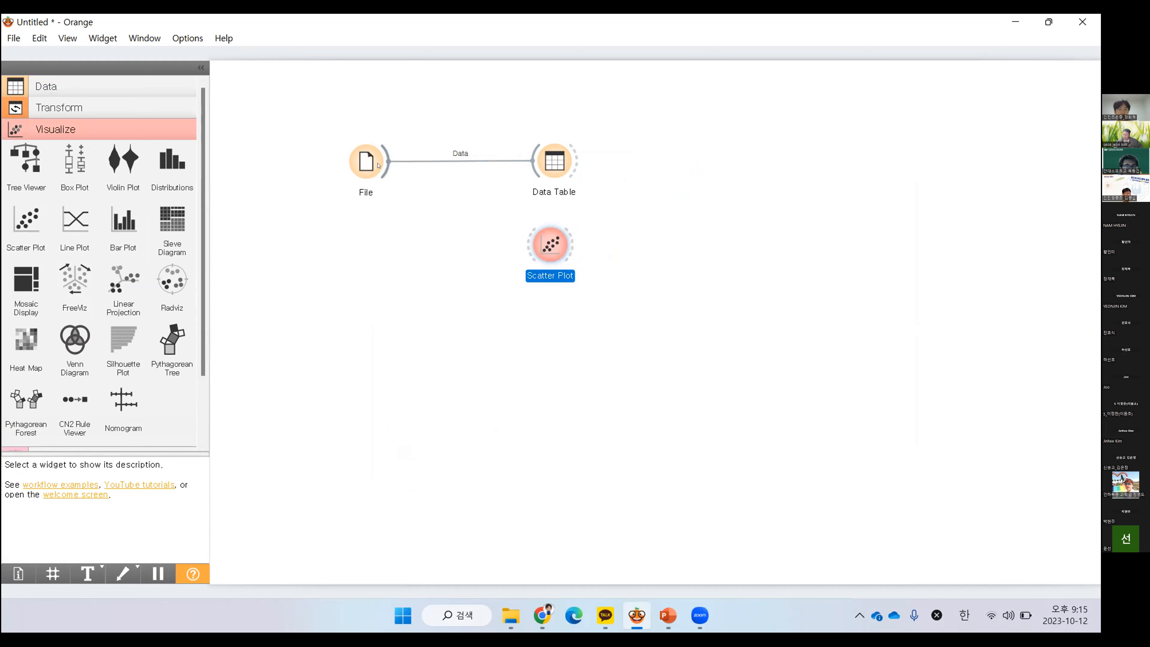
{"action": "left_click_drag", "start_coordinate": [387, 166], "coordinate": [544, 247]}
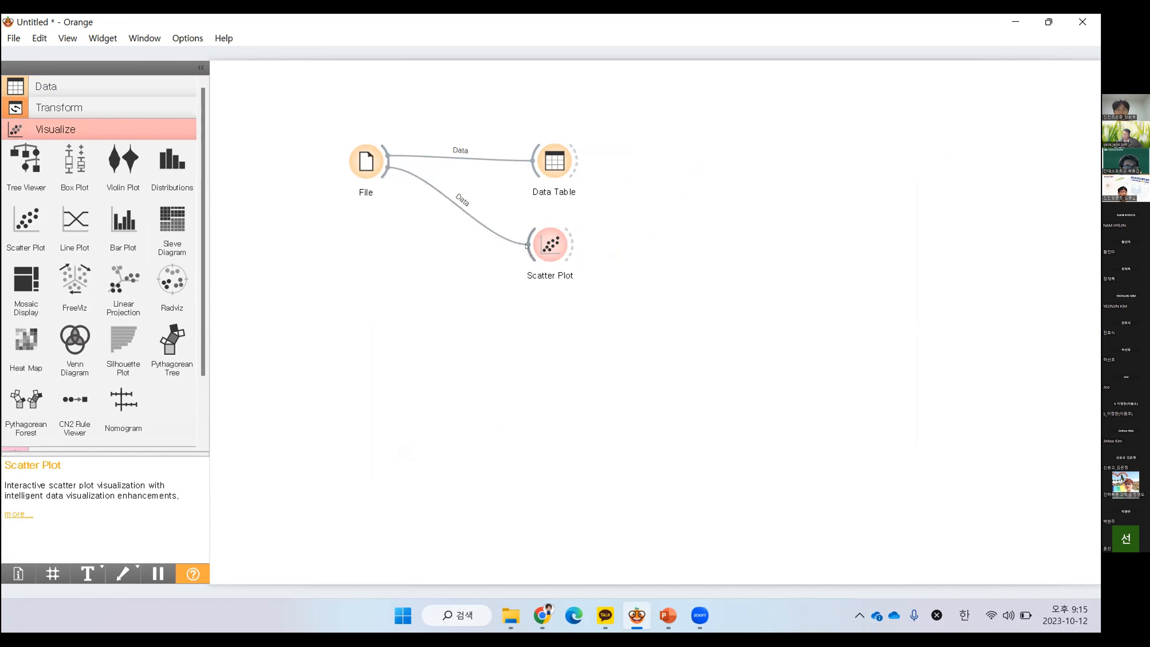
{"action": "double_click", "coordinate": [546, 246]}
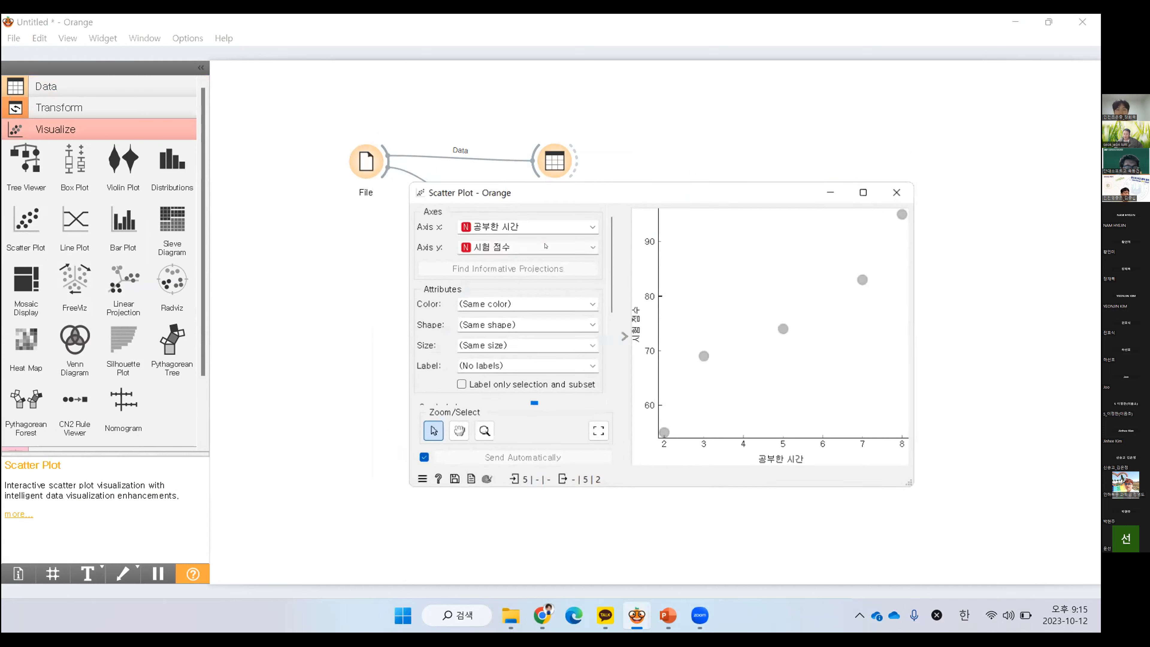
{"action": "left_click_drag", "start_coordinate": [681, 201], "coordinate": [599, 131]}
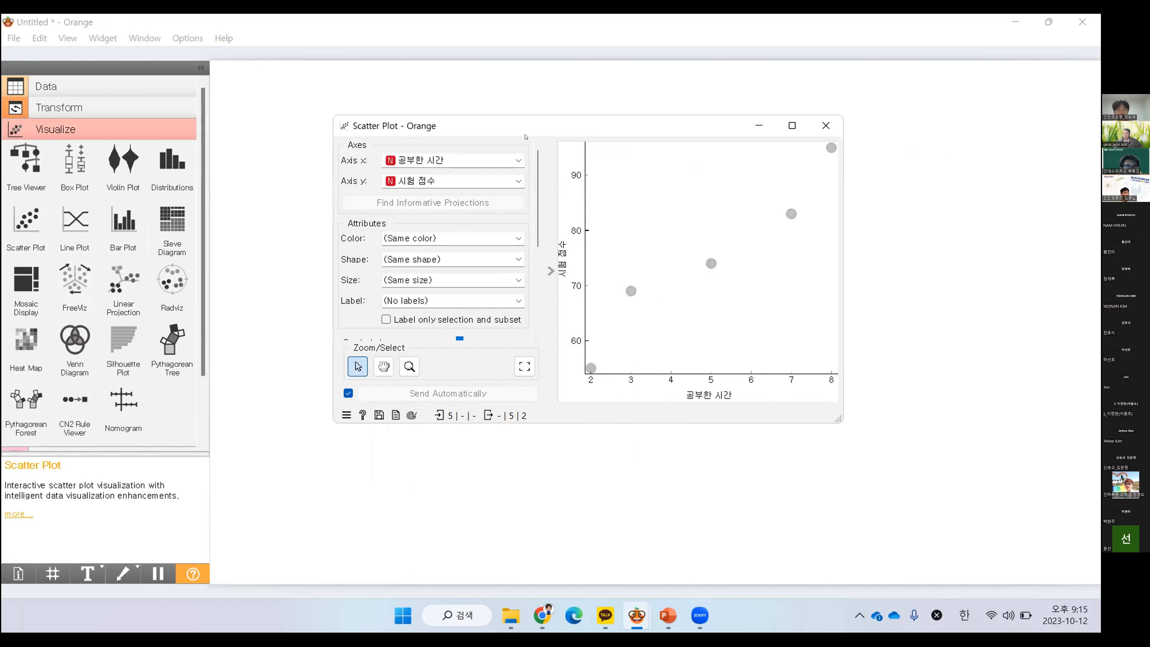
Swap the scatter plot axes, with 시험 점수 on the x axis and 공부한 시간 on the y axis
{"action": "left_click", "coordinate": [518, 161]}
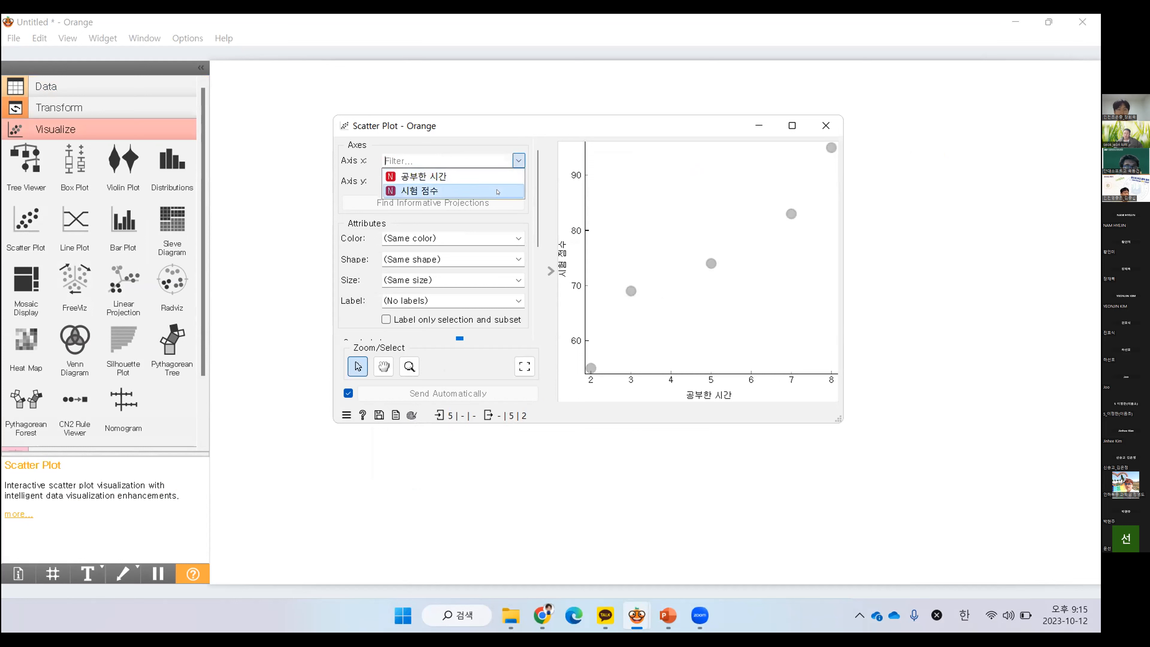
{"action": "left_click", "coordinate": [480, 191]}
{"action": "left_click", "coordinate": [483, 181]}
{"action": "left_click", "coordinate": [482, 193]}
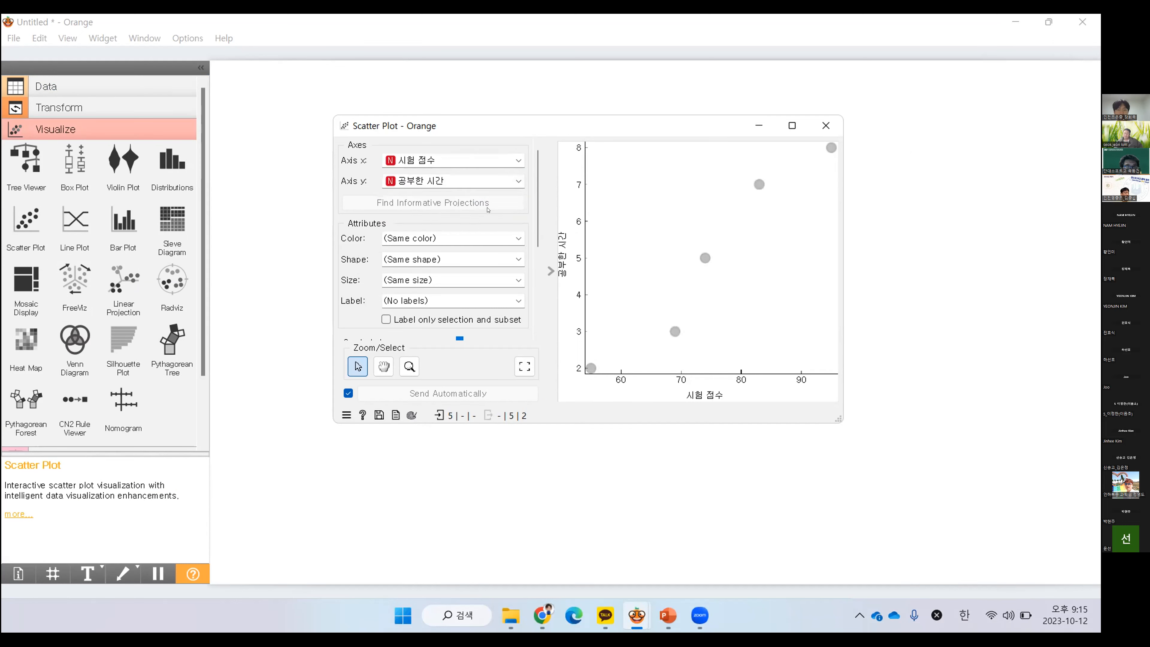
Set the x axis back to 공부한 시간 and the y axis back to 시험 점수
{"action": "left_click", "coordinate": [496, 161]}
{"action": "left_click", "coordinate": [480, 176]}
{"action": "left_click", "coordinate": [482, 182]}
{"action": "left_click", "coordinate": [482, 208]}
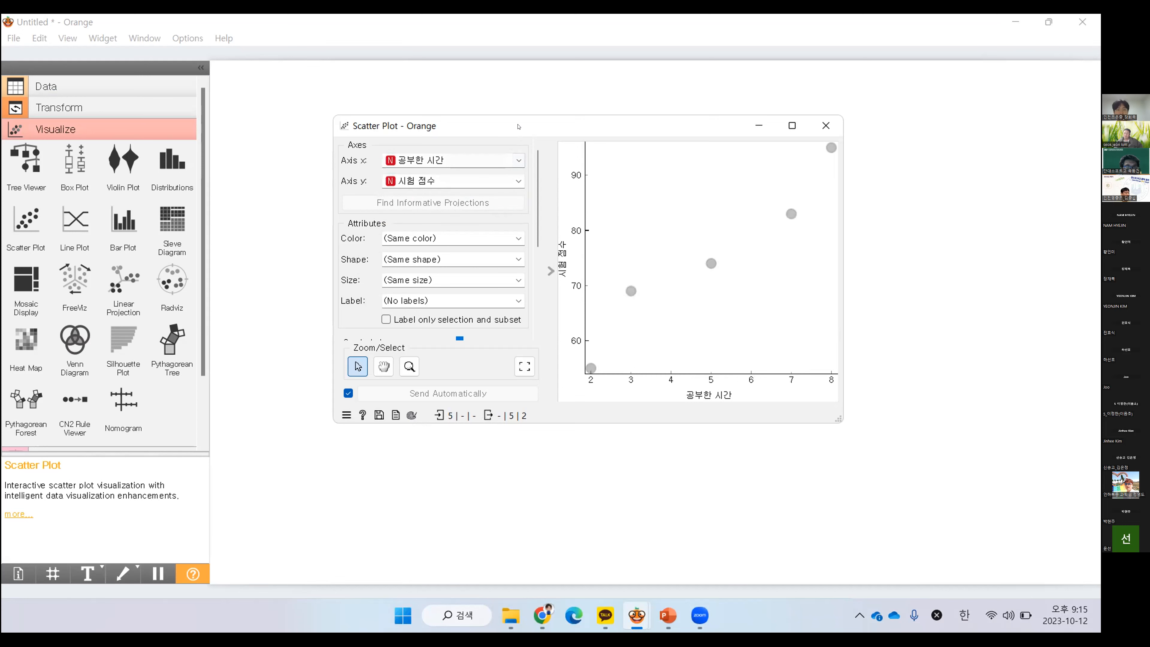
{"action": "left_click_drag", "start_coordinate": [519, 128], "coordinate": [561, 223]}
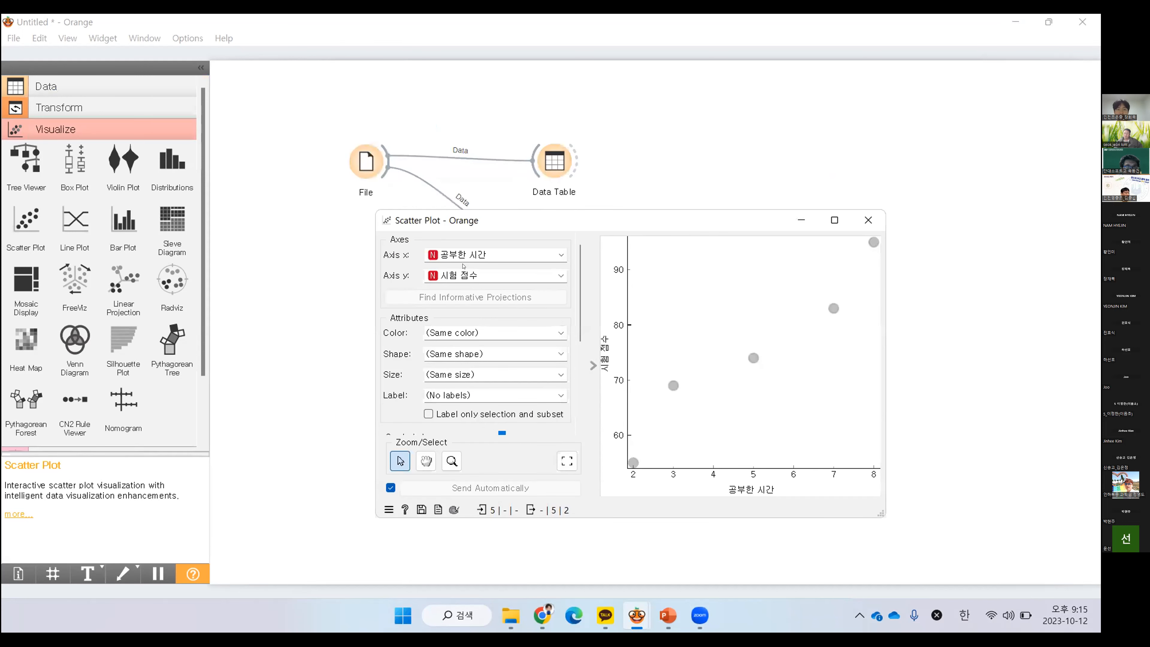
{"action": "left_click", "coordinate": [454, 257]}
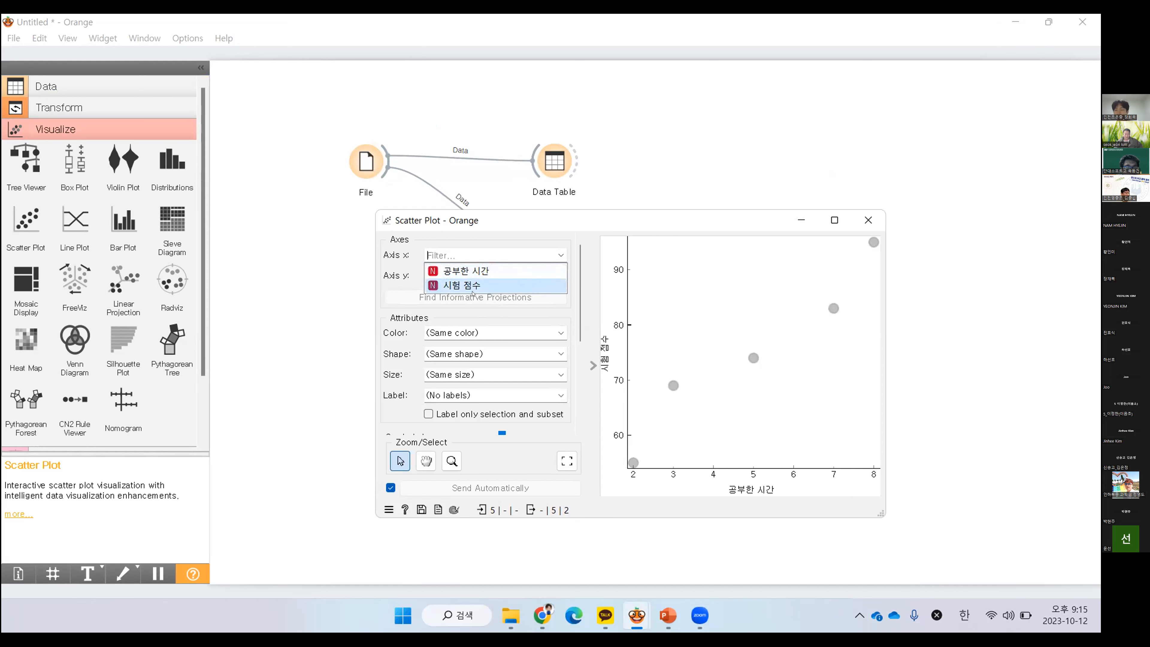
{"action": "left_click", "coordinate": [519, 246]}
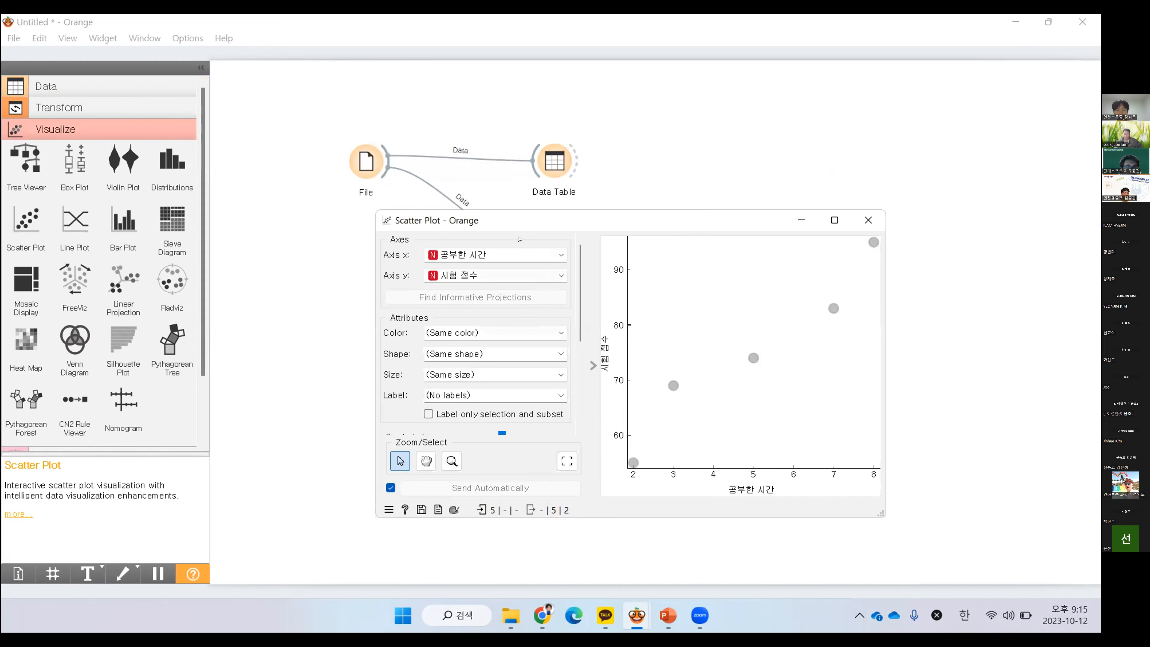
Enlarge the Scatter Plot window, color the points by 시험 점수 and turn off the color regions
{"action": "left_click_drag", "start_coordinate": [540, 221], "coordinate": [539, 105]}
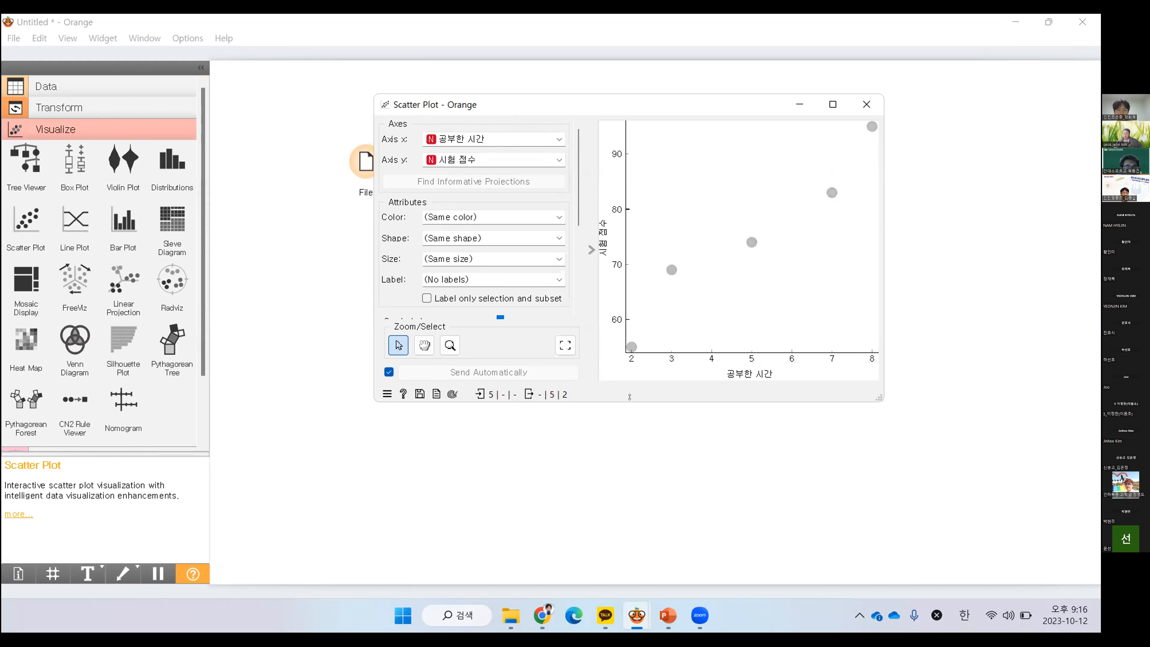
{"action": "left_click_drag", "start_coordinate": [630, 397], "coordinate": [630, 490]}
{"action": "left_click", "coordinate": [501, 220]}
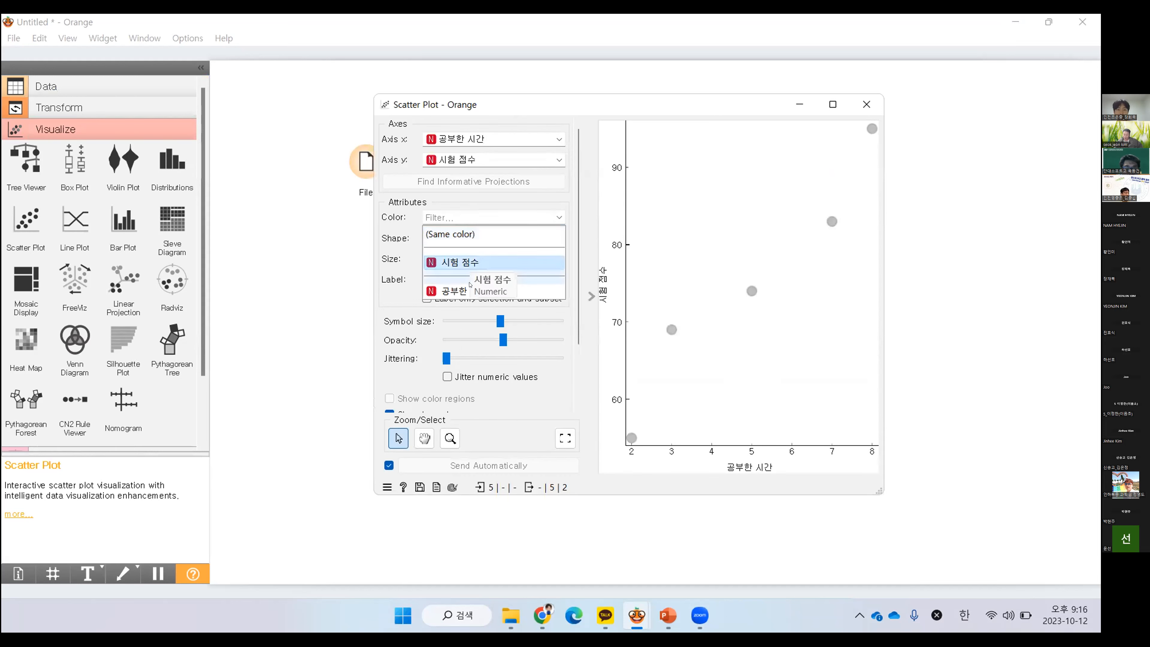
{"action": "left_click", "coordinate": [472, 265]}
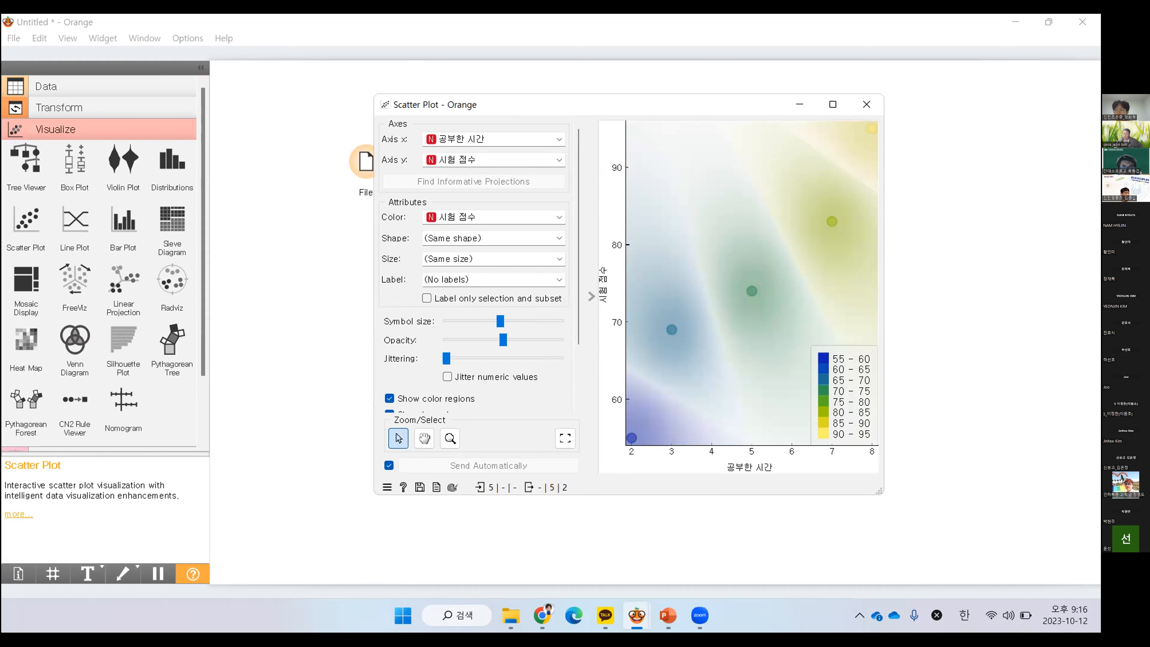
{"action": "scroll", "coordinate": [426, 383], "scroll_direction": "down", "scroll_amount": 2}
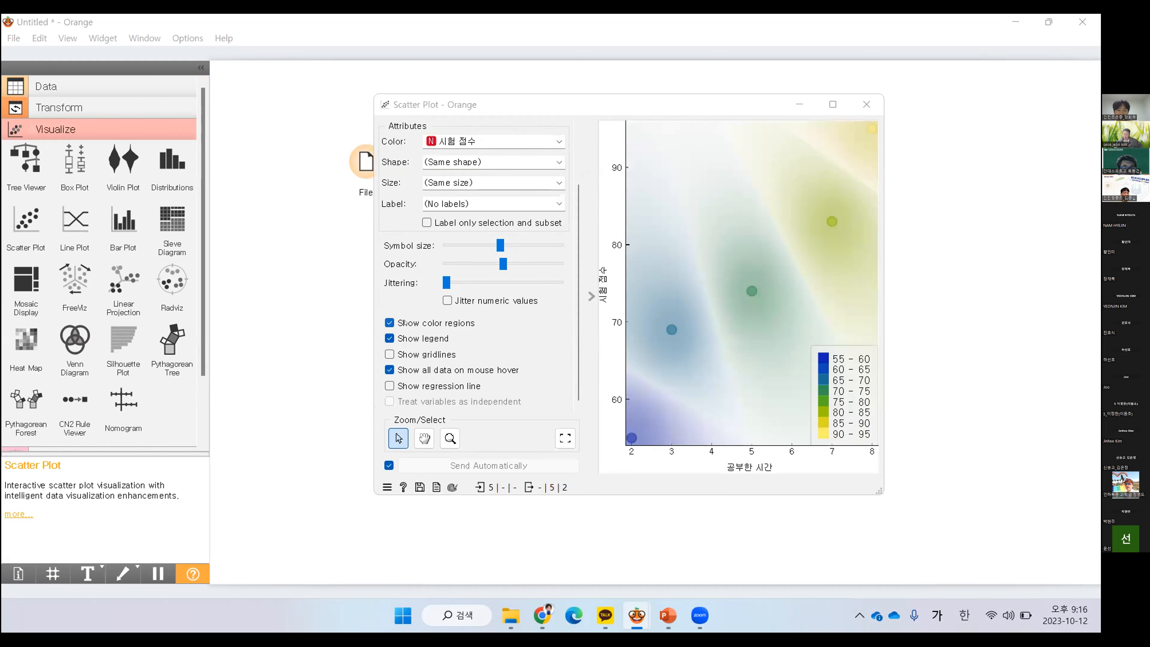
{"action": "left_click", "coordinate": [390, 322]}
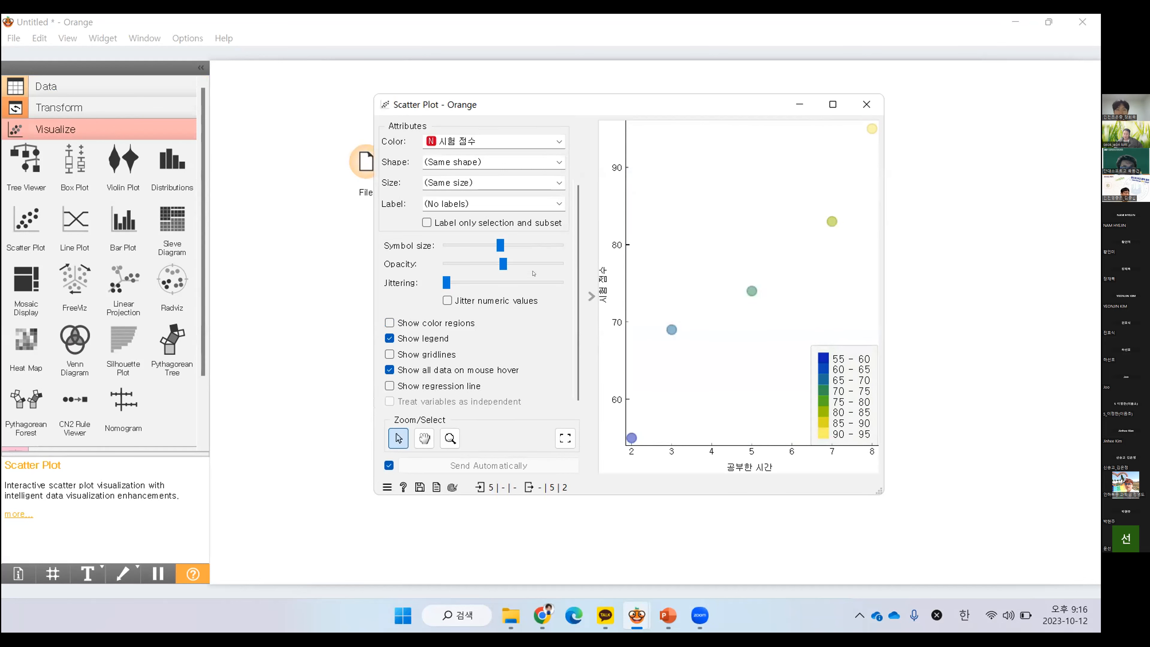
Color the scatter plot points by 공부한 시간 and keep the same shape for all points
{"action": "scroll", "coordinate": [534, 181], "scroll_direction": "up", "scroll_amount": 1}
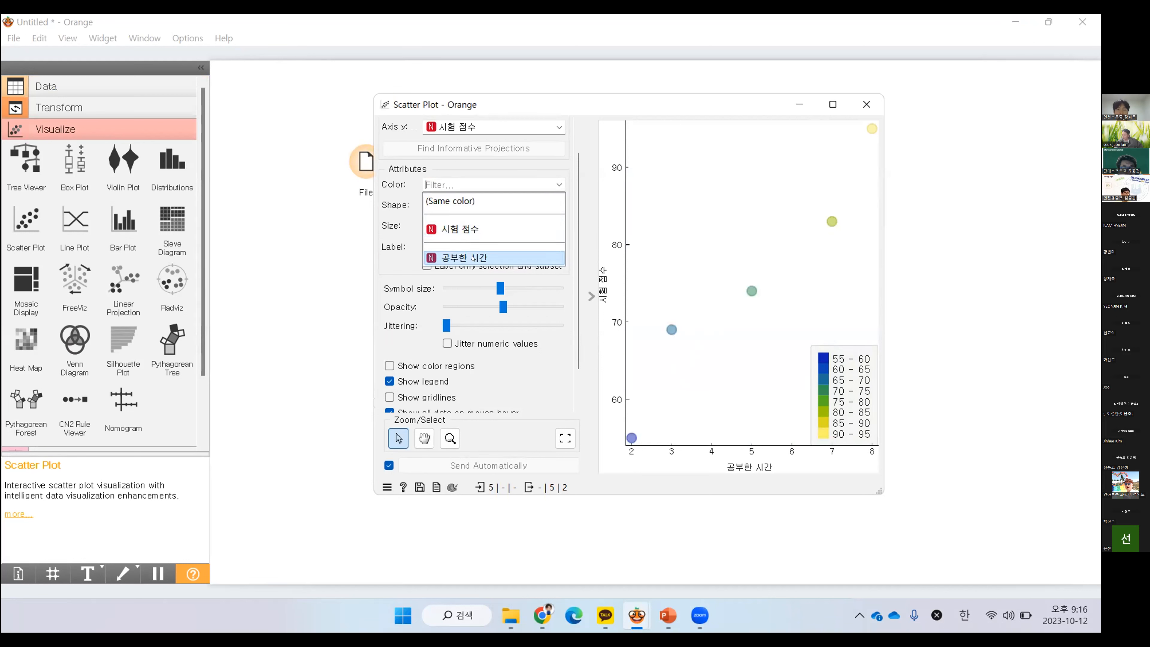
{"action": "left_click", "coordinate": [473, 258]}
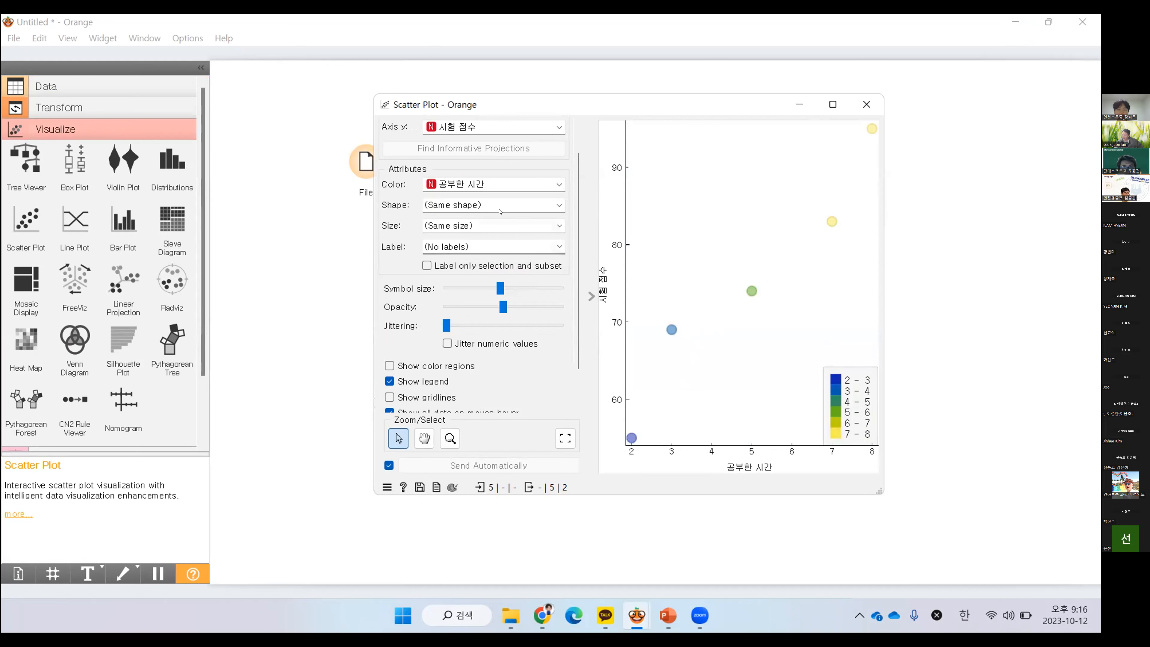
{"action": "left_click", "coordinate": [489, 205]}
{"action": "left_click", "coordinate": [490, 222]}
Show gridlines and the regression line in the scatter plot, and close the plot window
{"action": "scroll", "coordinate": [452, 369], "scroll_direction": "down", "scroll_amount": 1}
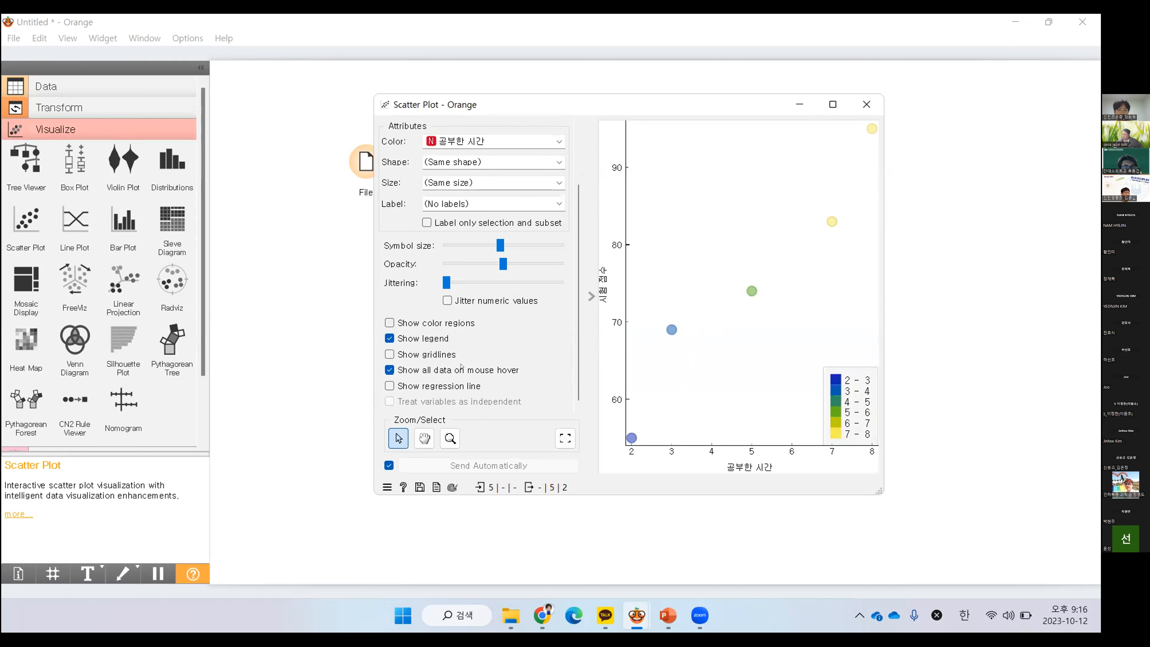
{"action": "left_click", "coordinate": [445, 355]}
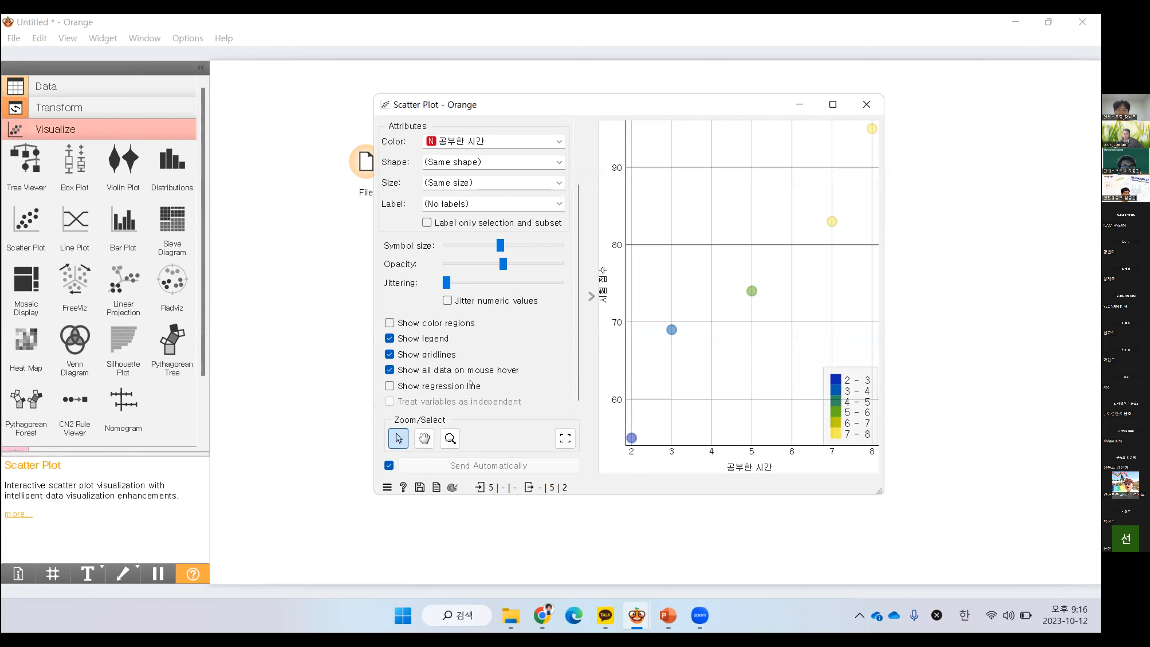
{"action": "left_click", "coordinate": [390, 385]}
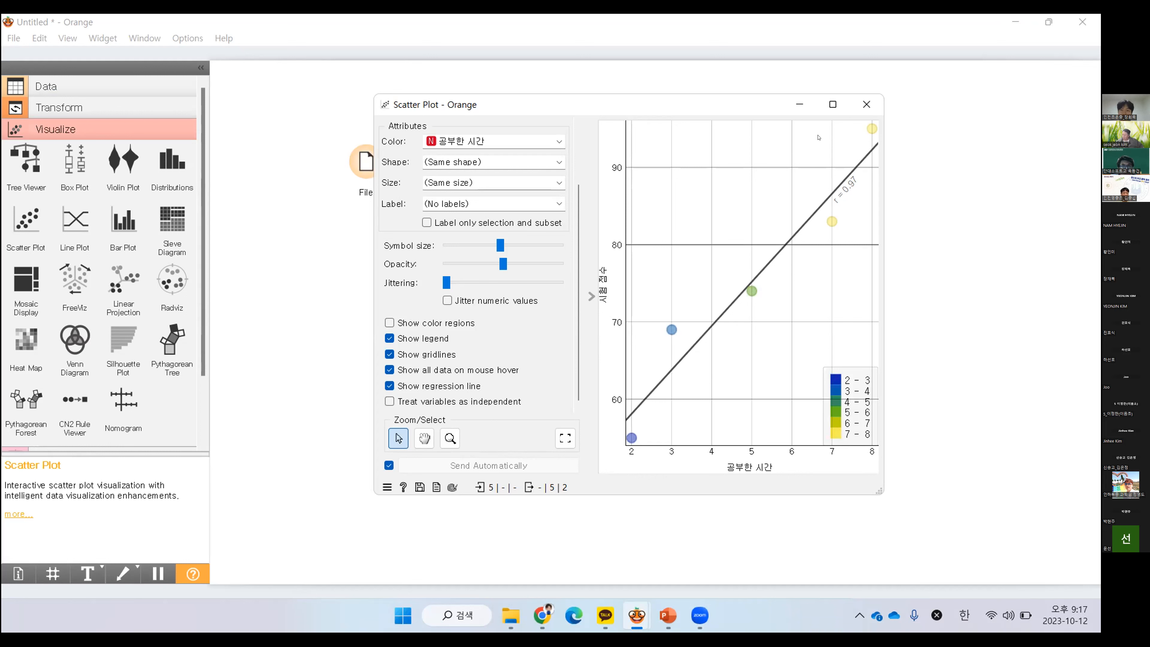
{"action": "left_click", "coordinate": [865, 107]}
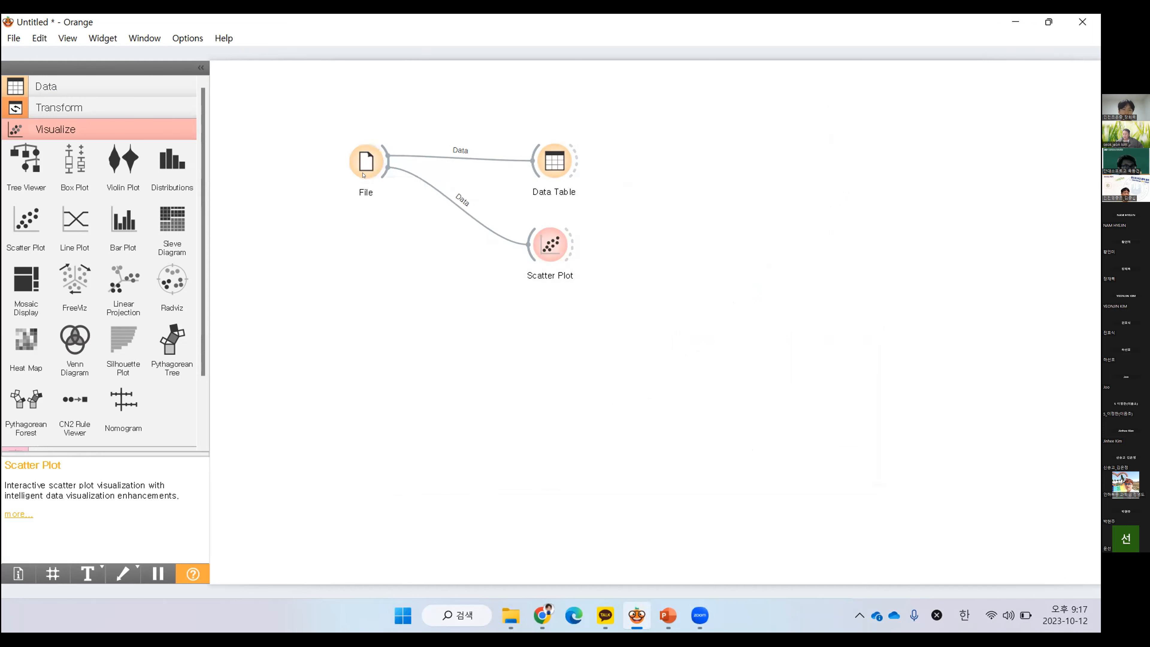
Rename the File widget as Train Data
{"action": "right_click", "coordinate": [363, 164]}
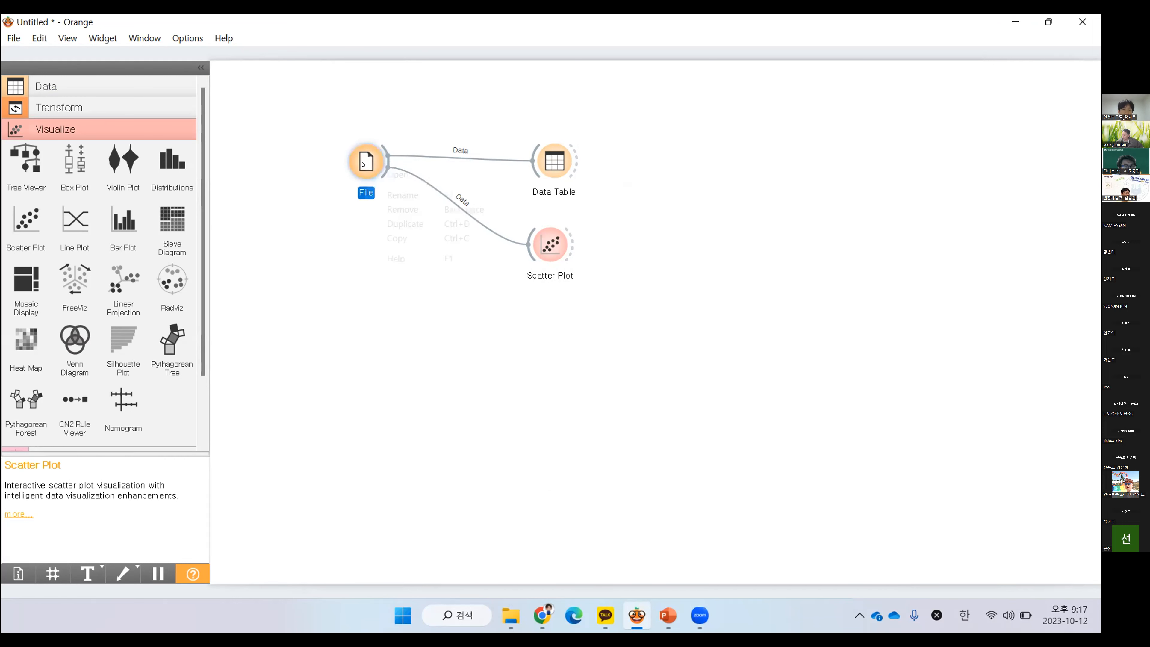
{"action": "left_click", "coordinate": [416, 195]}
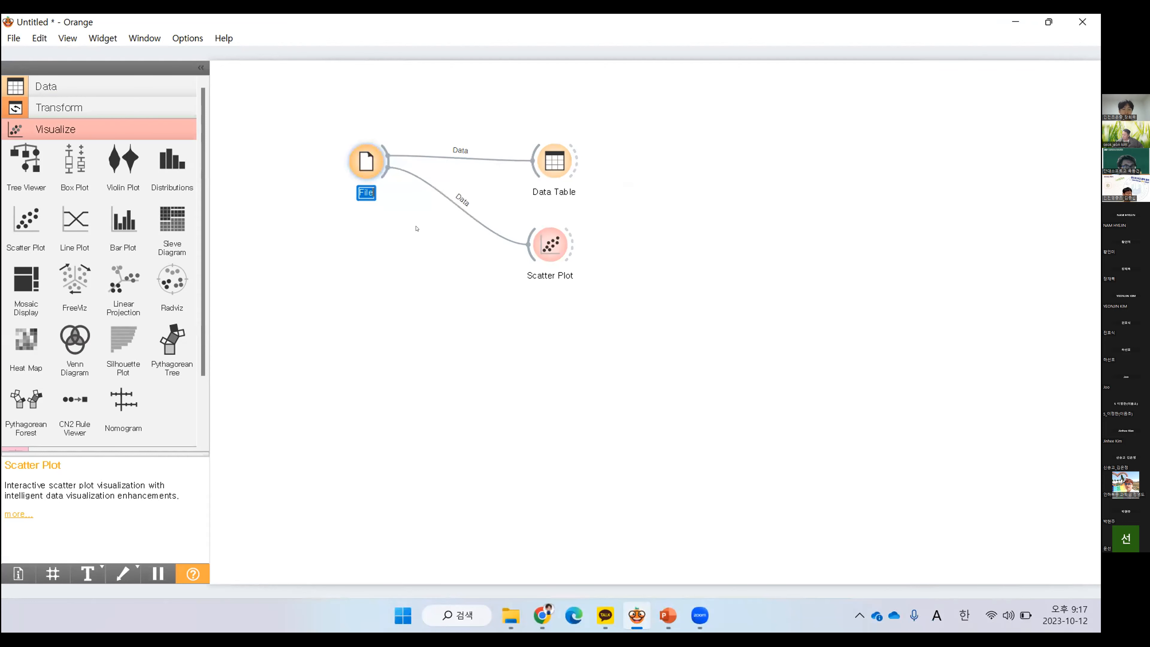
{"action": "type", "text": "Train Data"}
{"action": "key", "text": "Return"}
{"action": "left_click", "coordinate": [417, 229]}
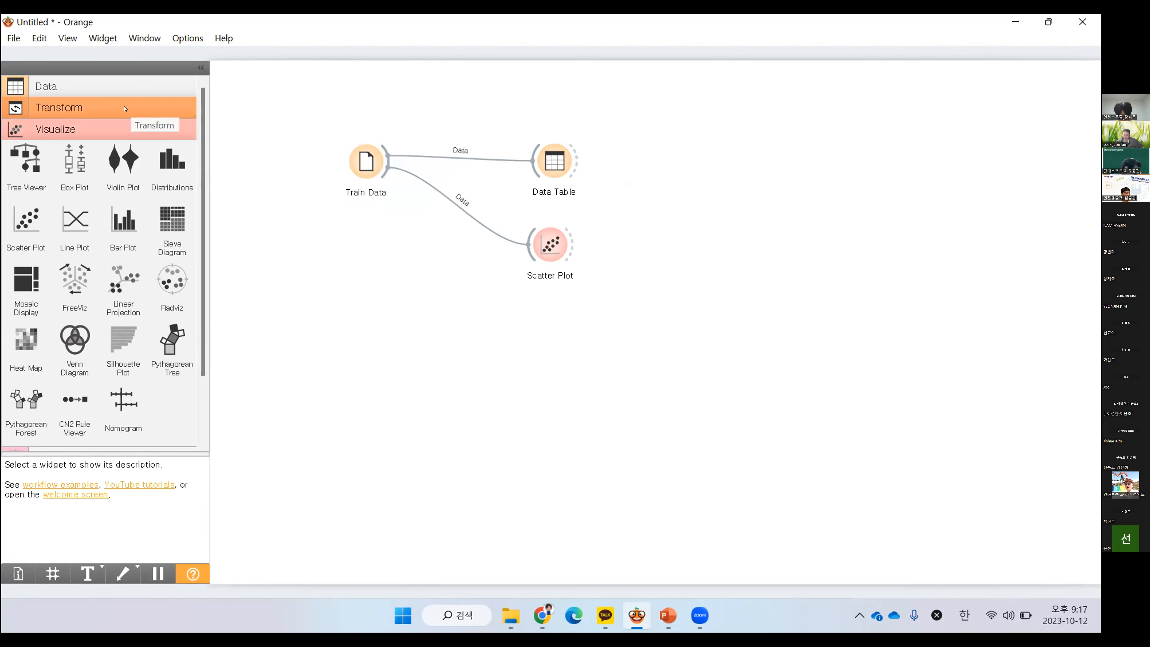
Add a Select Rows widget below Scatter Plot and link Train Data's output to it
{"action": "left_click", "coordinate": [68, 108]}
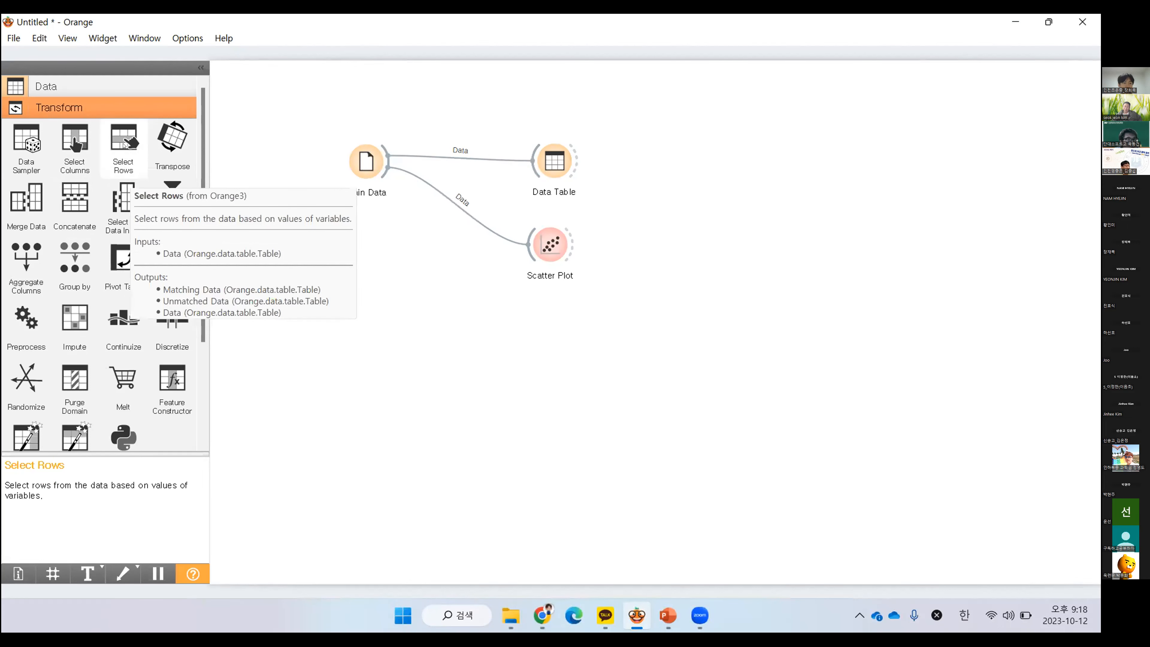
{"action": "left_click_drag", "start_coordinate": [123, 145], "coordinate": [565, 312]}
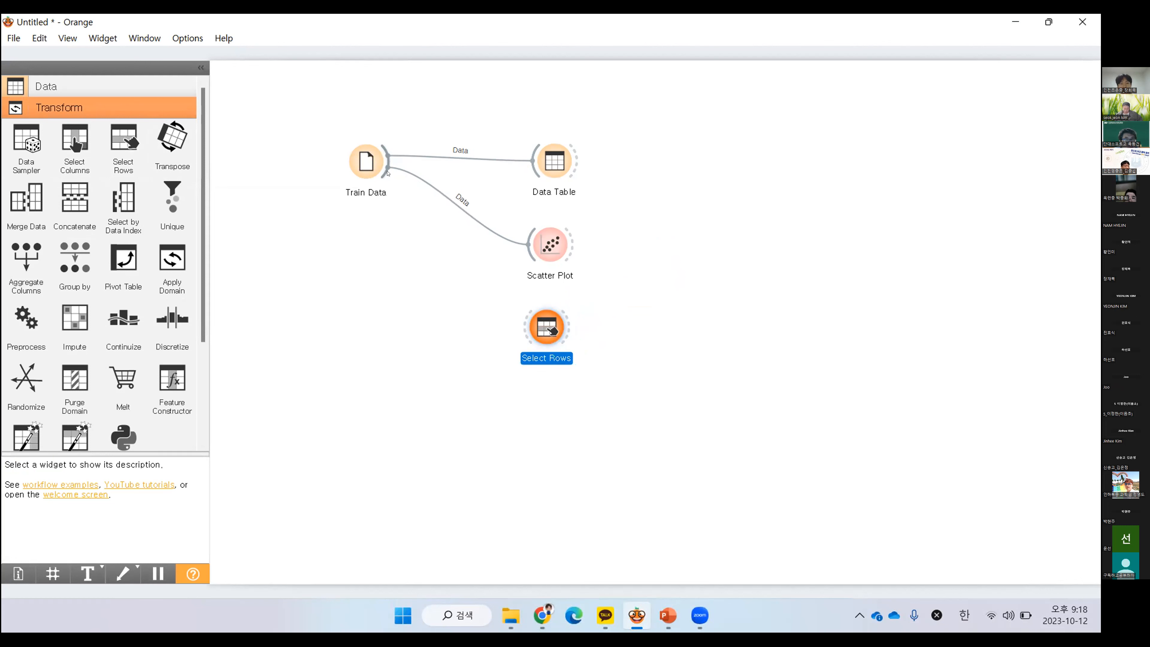
{"action": "left_click_drag", "start_coordinate": [387, 171], "coordinate": [542, 327]}
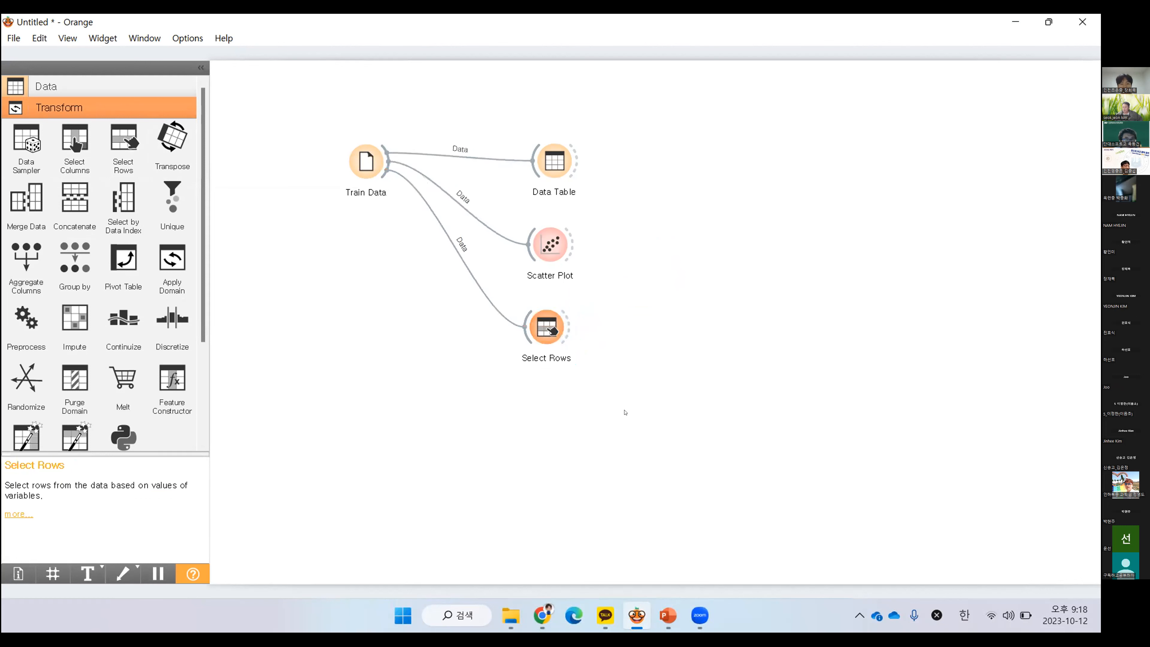
{"action": "left_click", "coordinate": [552, 331]}
{"action": "left_click", "coordinate": [747, 300]}
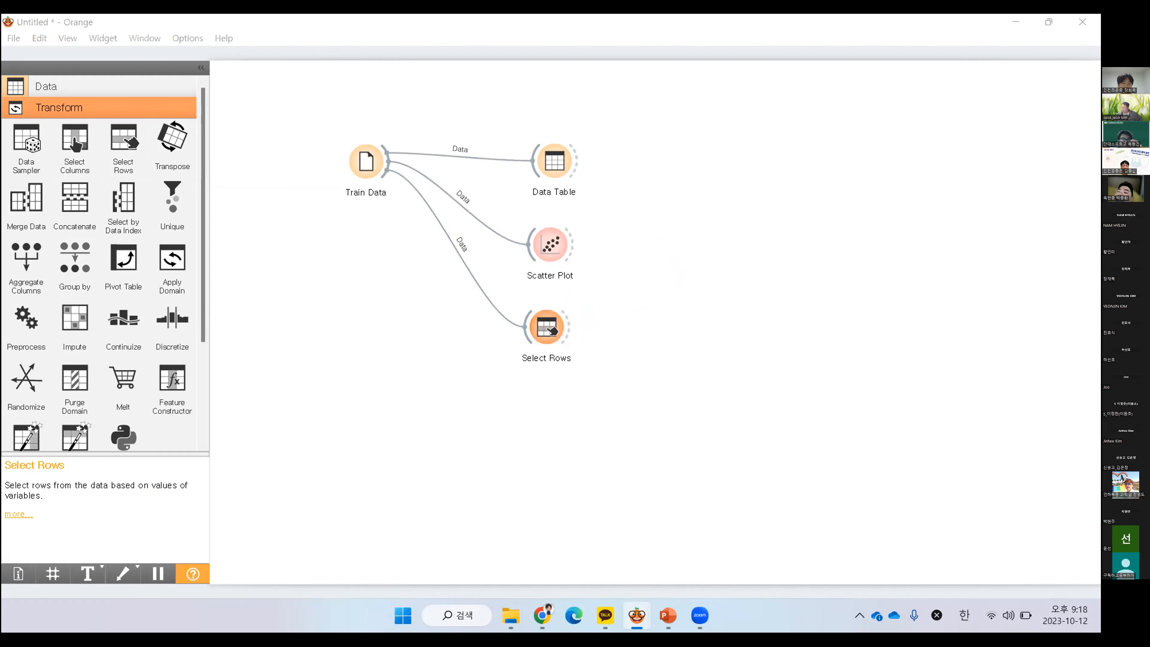
Set the Select Rows condition on 공부한 시간 to is below 3, close the settings, and reopen them briefly to check
{"action": "double_click", "coordinate": [547, 327]}
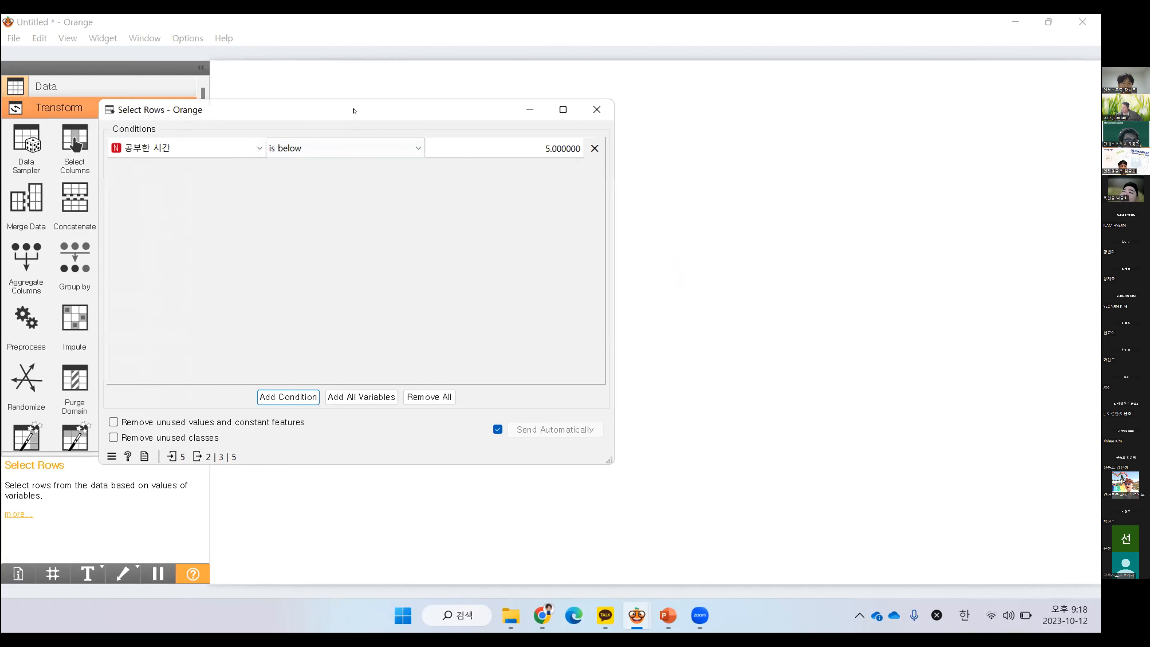
{"action": "left_click_drag", "start_coordinate": [355, 111], "coordinate": [753, 127]}
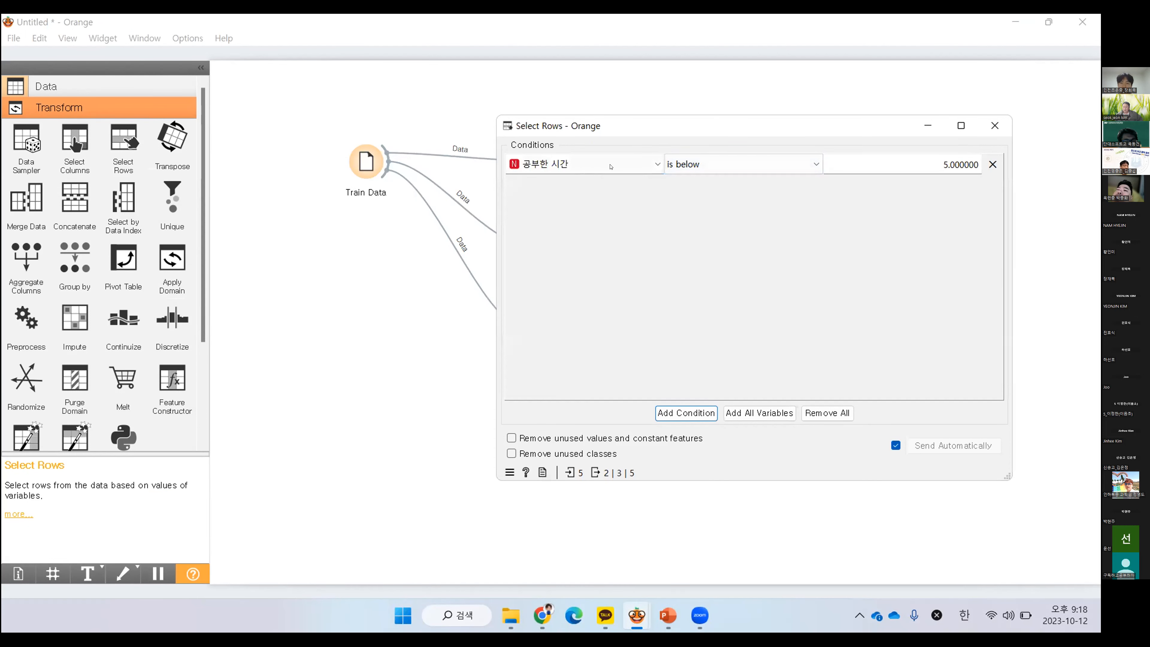
{"action": "double_click", "coordinate": [960, 164]}
{"action": "type", "text": "3"}
{"action": "left_click", "coordinate": [976, 212]}
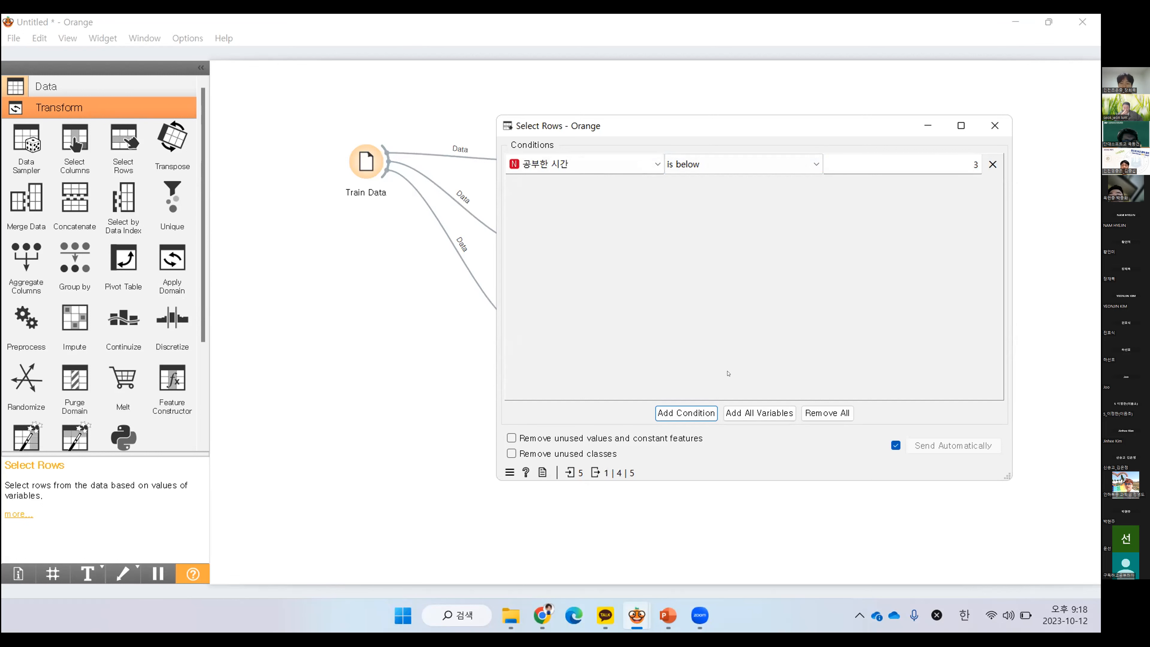
{"action": "left_click", "coordinate": [993, 126]}
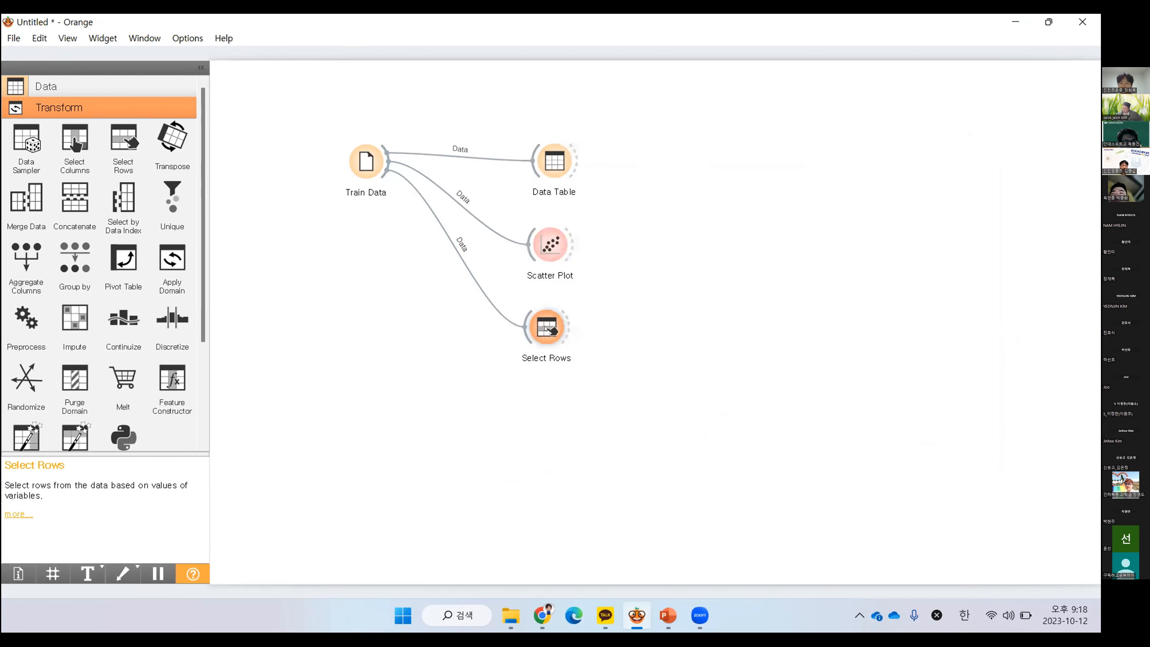
{"action": "double_click", "coordinate": [547, 327]}
{"action": "left_click", "coordinate": [995, 126]}
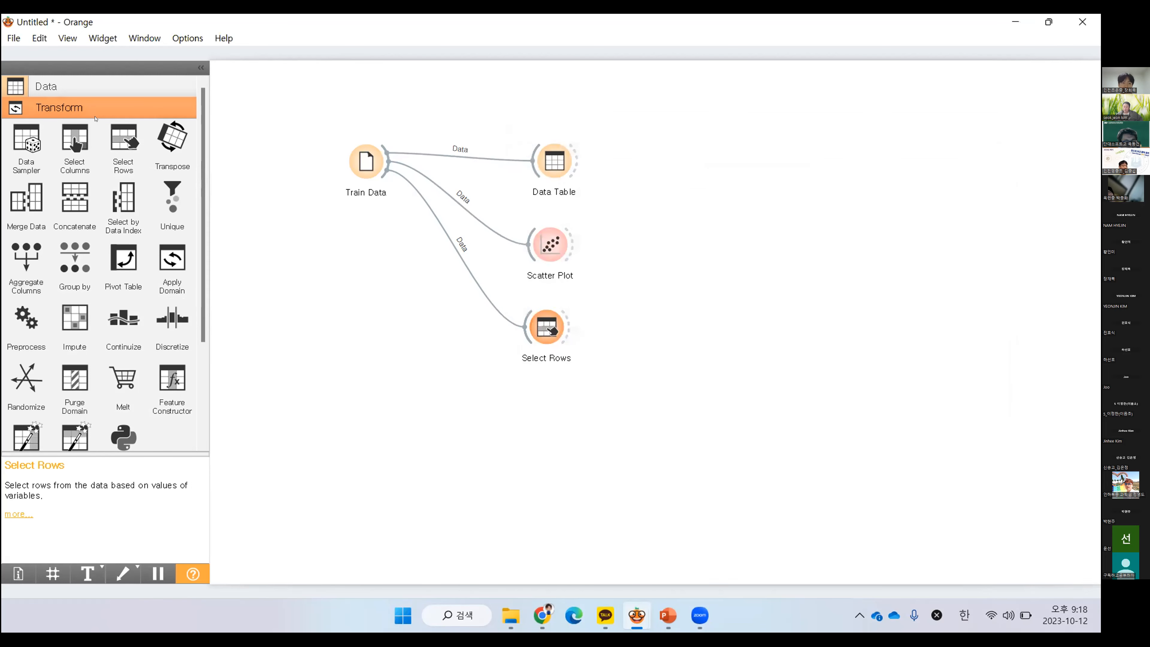
Add a Data Table widget beside Select Rows and link Select Rows' matching data to it
{"action": "left_click", "coordinate": [89, 84]}
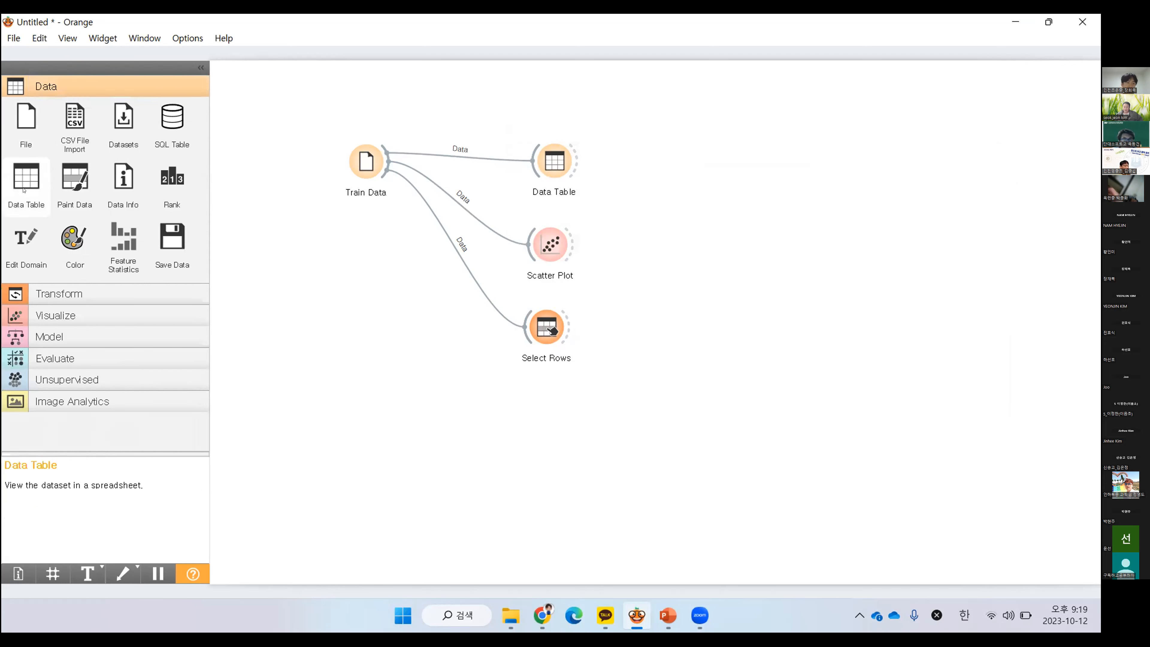
{"action": "left_click_drag", "start_coordinate": [23, 183], "coordinate": [684, 337]}
{"action": "left_click_drag", "start_coordinate": [570, 328], "coordinate": [658, 329]}
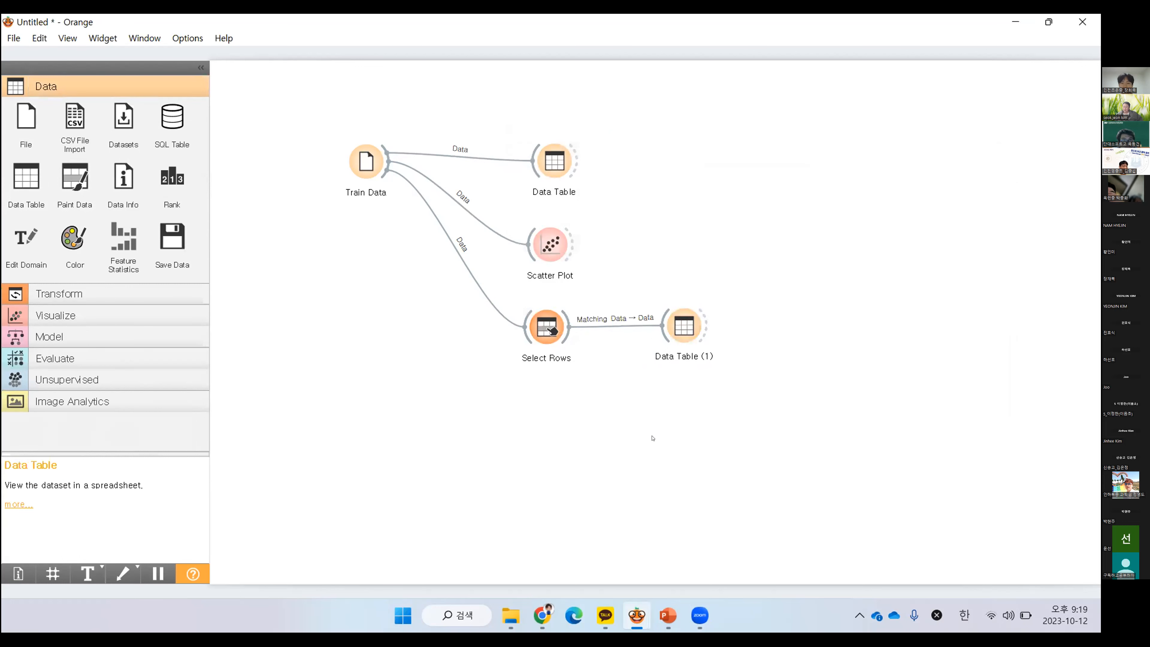
Compare the filtered rows in Data Table (1) with Train Data's column settings and the full rows in the original Data Table
{"action": "left_click", "coordinate": [691, 322]}
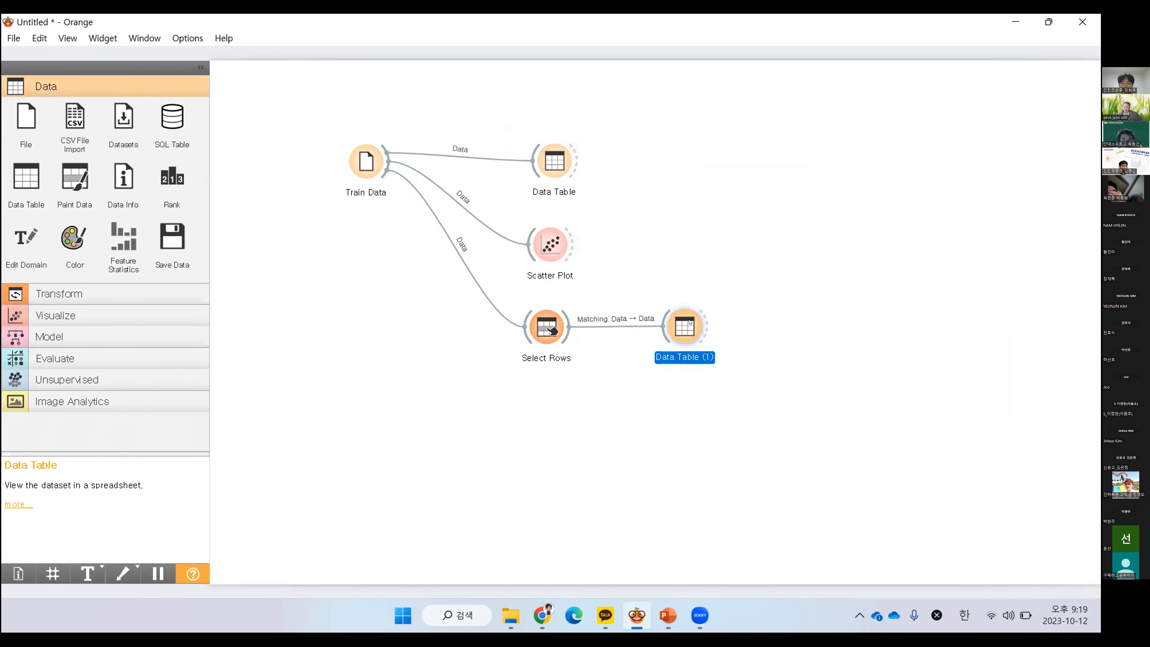
{"action": "double_click", "coordinate": [690, 328]}
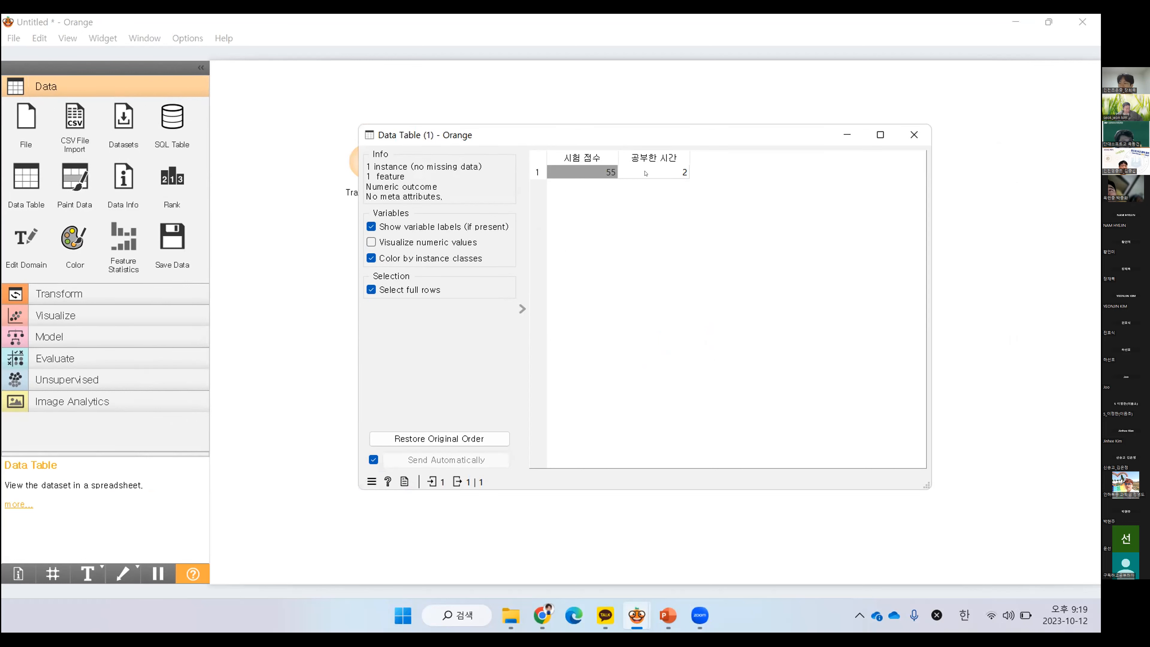
{"action": "left_click", "coordinate": [913, 135]}
{"action": "double_click", "coordinate": [366, 162]}
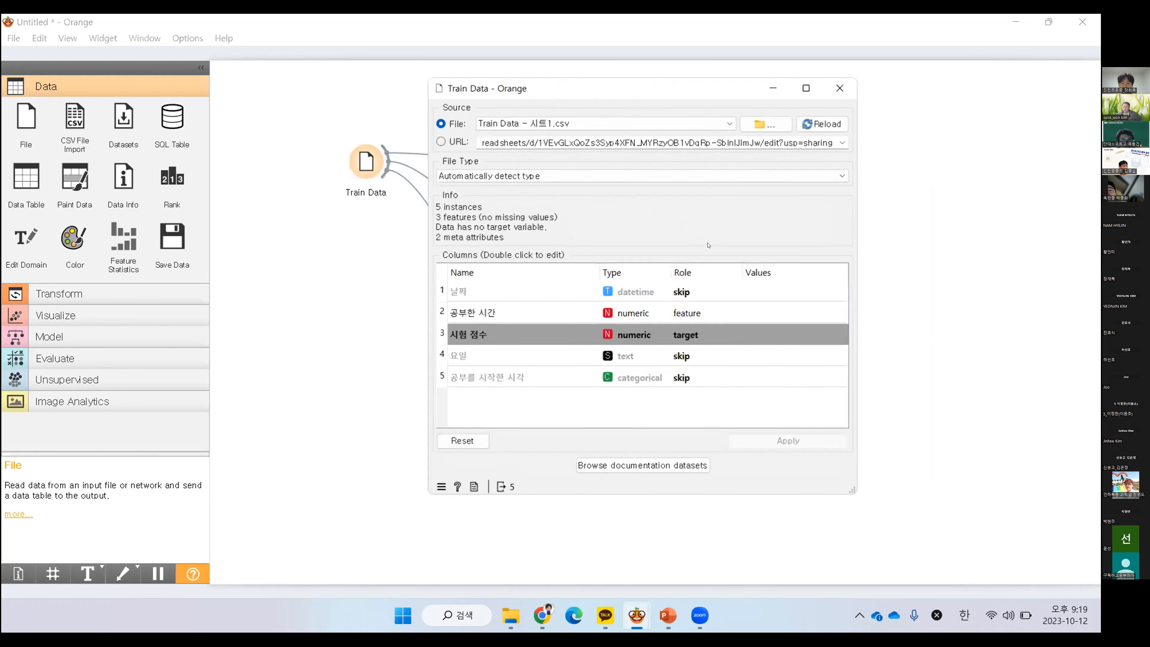
{"action": "left_click", "coordinate": [840, 89]}
{"action": "double_click", "coordinate": [562, 167]}
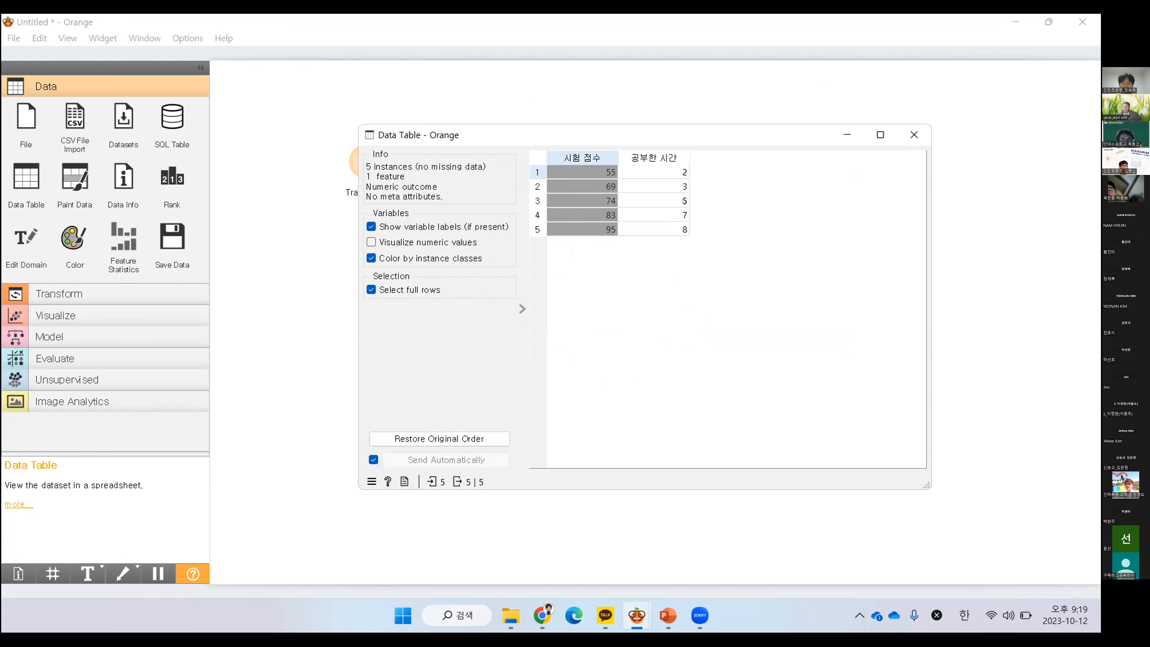
{"action": "left_click", "coordinate": [914, 135]}
{"action": "double_click", "coordinate": [686, 329]}
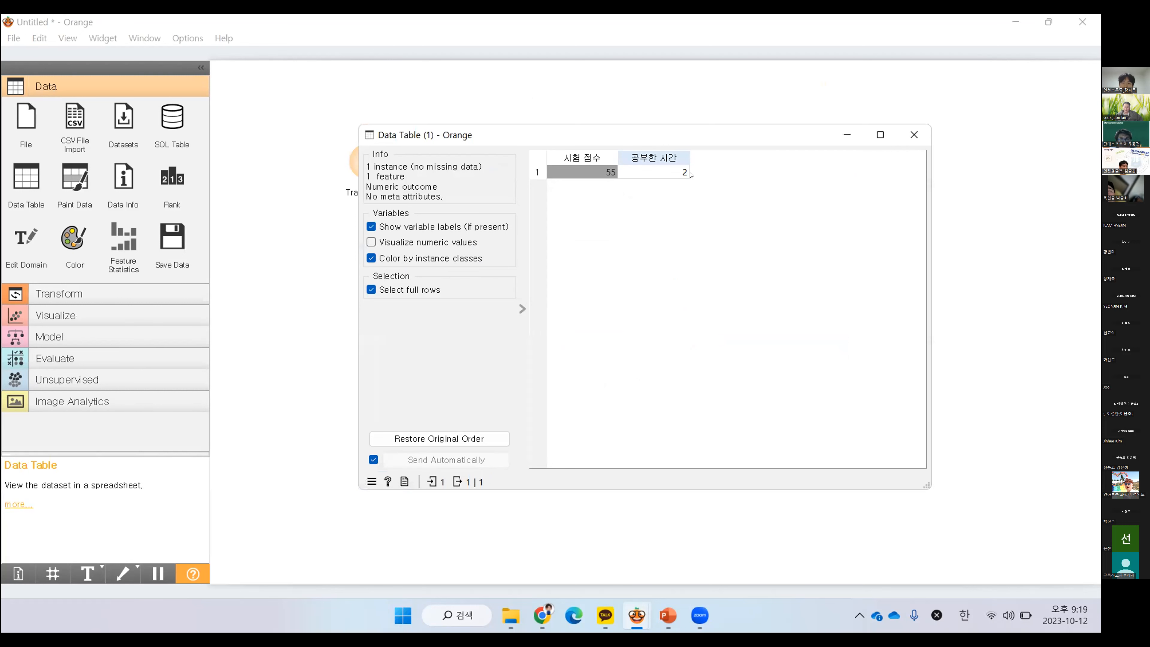
{"action": "left_click", "coordinate": [911, 136]}
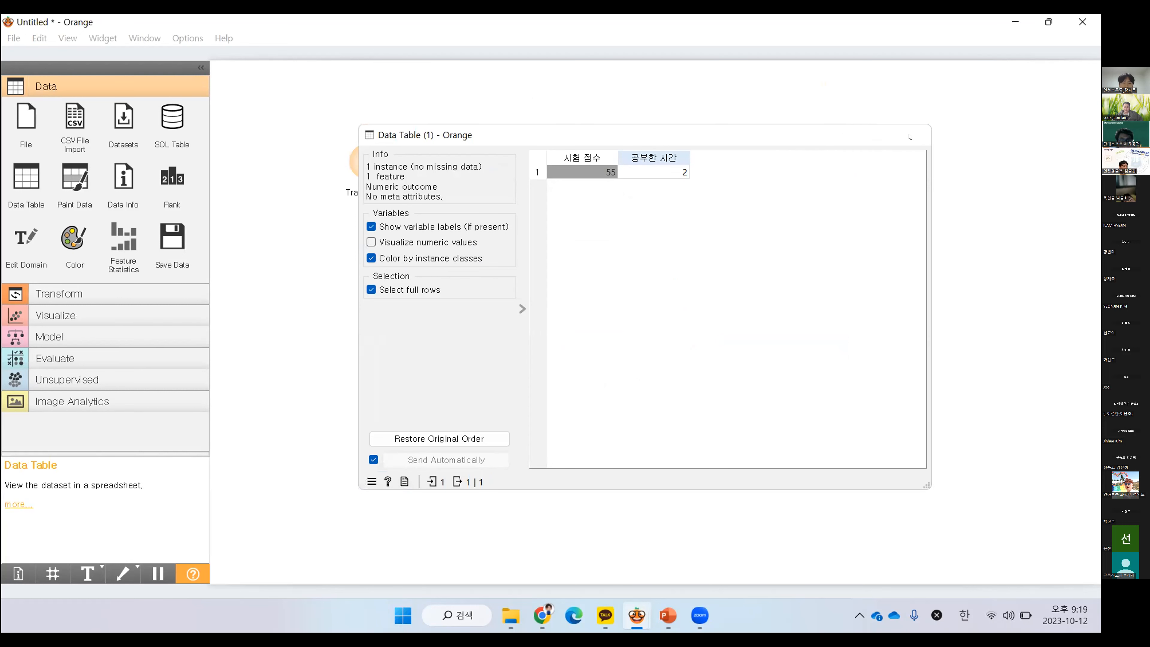
Place another Data Table widget below Data Table (1), delete the surplus copy, and link Select Rows to the new table
{"action": "double_click", "coordinate": [21, 183]}
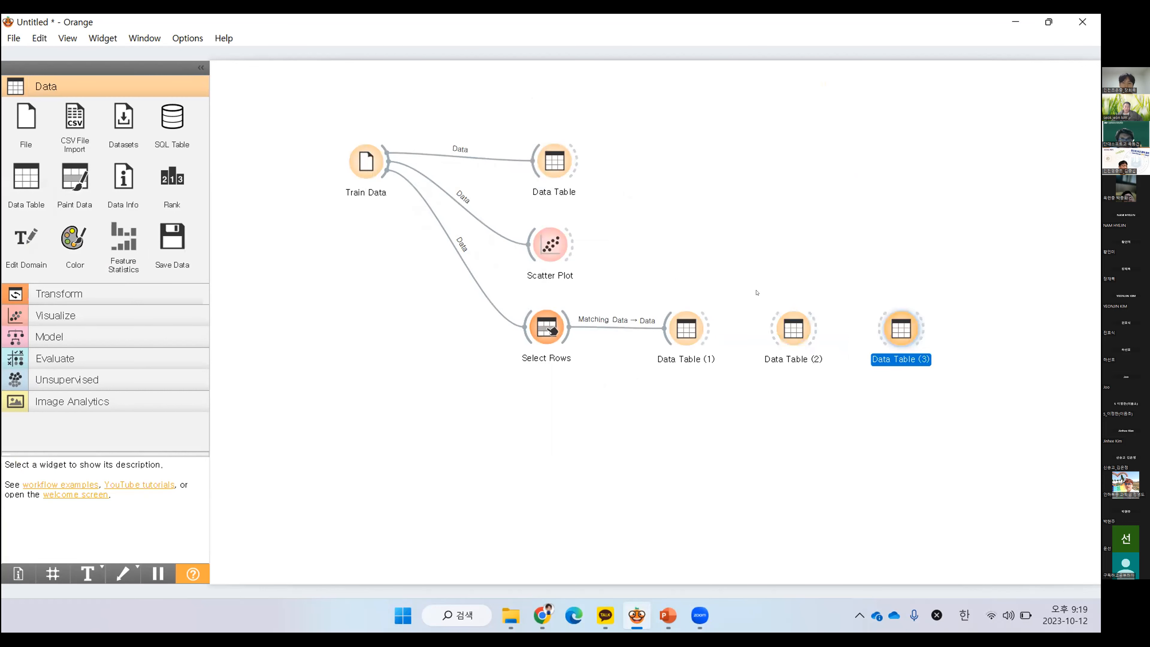
{"action": "key", "text": "Delete"}
{"action": "left_click", "coordinate": [792, 329]}
{"action": "left_click_drag", "start_coordinate": [792, 330], "coordinate": [684, 412]}
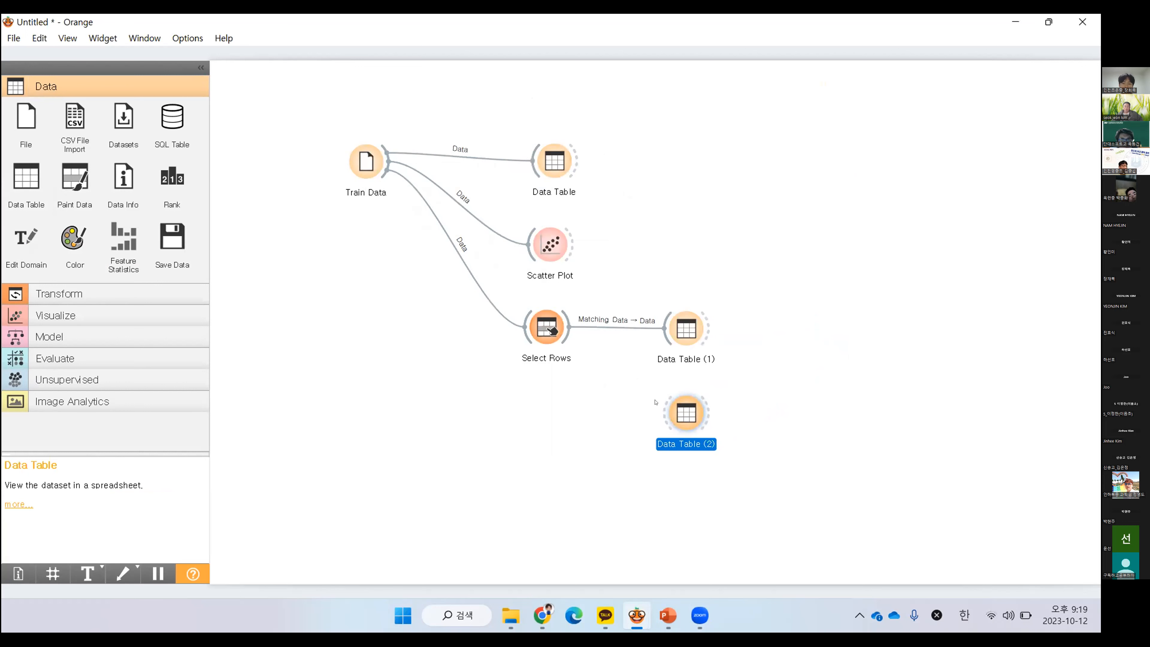
{"action": "left_click_drag", "start_coordinate": [570, 336], "coordinate": [675, 413]}
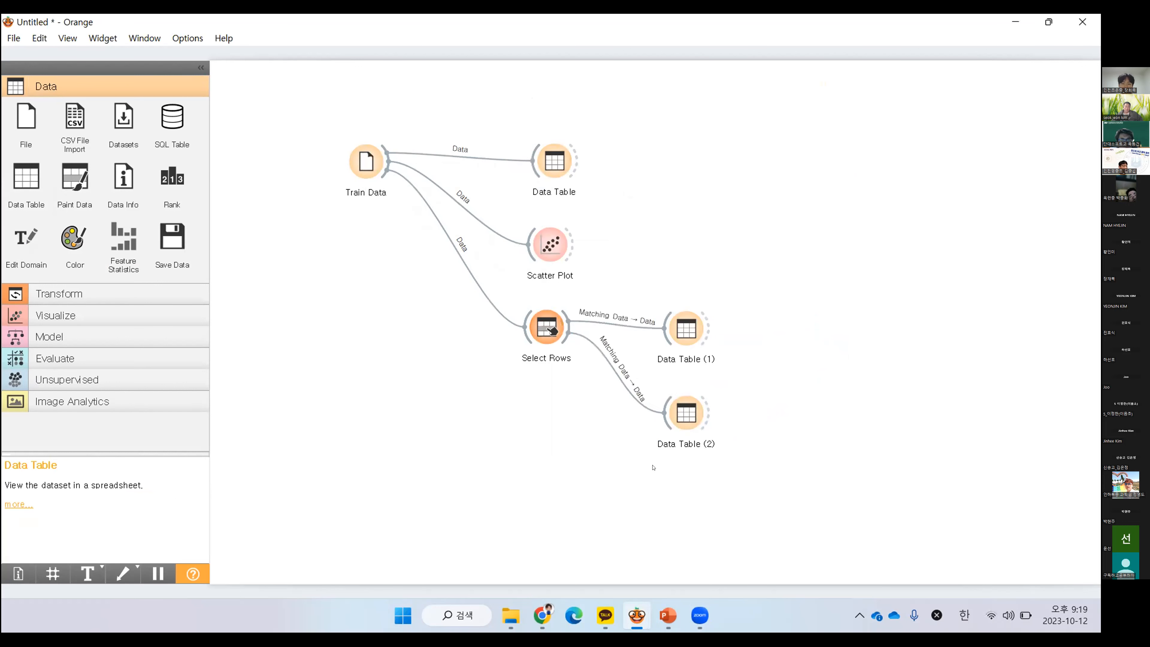
Change the link from Select Rows to Data Table (2) so that Unmatched Data feeds the Data input
{"action": "scroll", "coordinate": [628, 413], "scroll_direction": "up", "scroll_amount": 2}
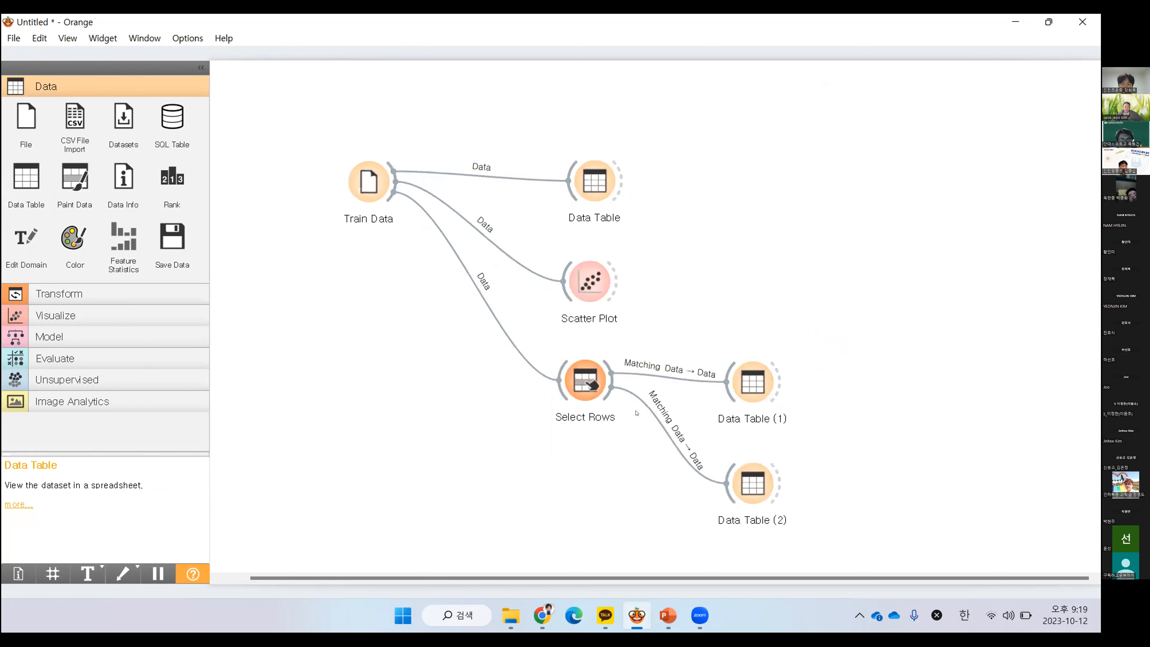
{"action": "left_click_drag", "start_coordinate": [647, 491], "coordinate": [620, 422]}
{"action": "left_click", "coordinate": [620, 480]}
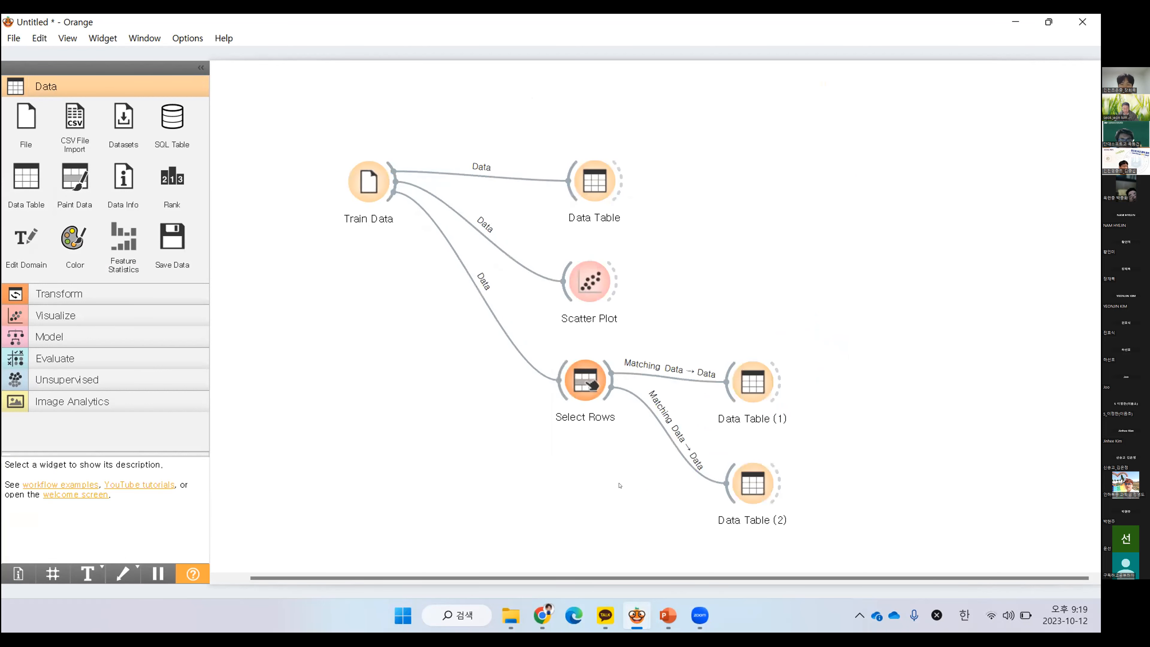
{"action": "left_click", "coordinate": [673, 430]}
{"action": "double_click", "coordinate": [674, 430]}
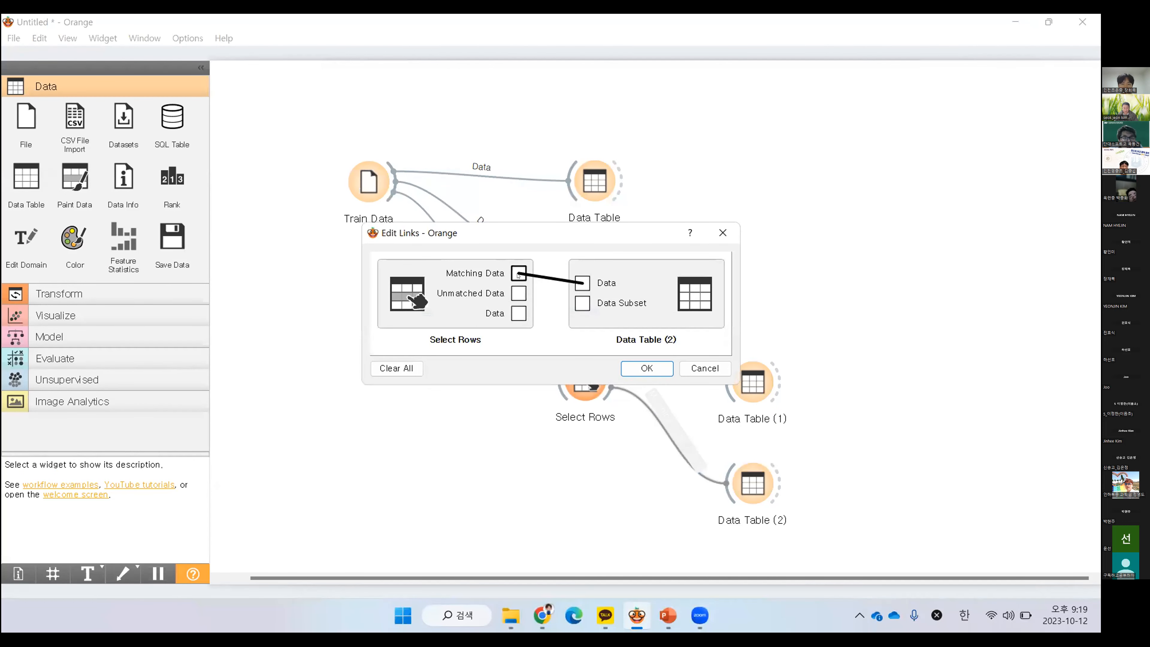
{"action": "left_click", "coordinate": [545, 277]}
{"action": "left_click_drag", "start_coordinate": [565, 290], "coordinate": [583, 283]}
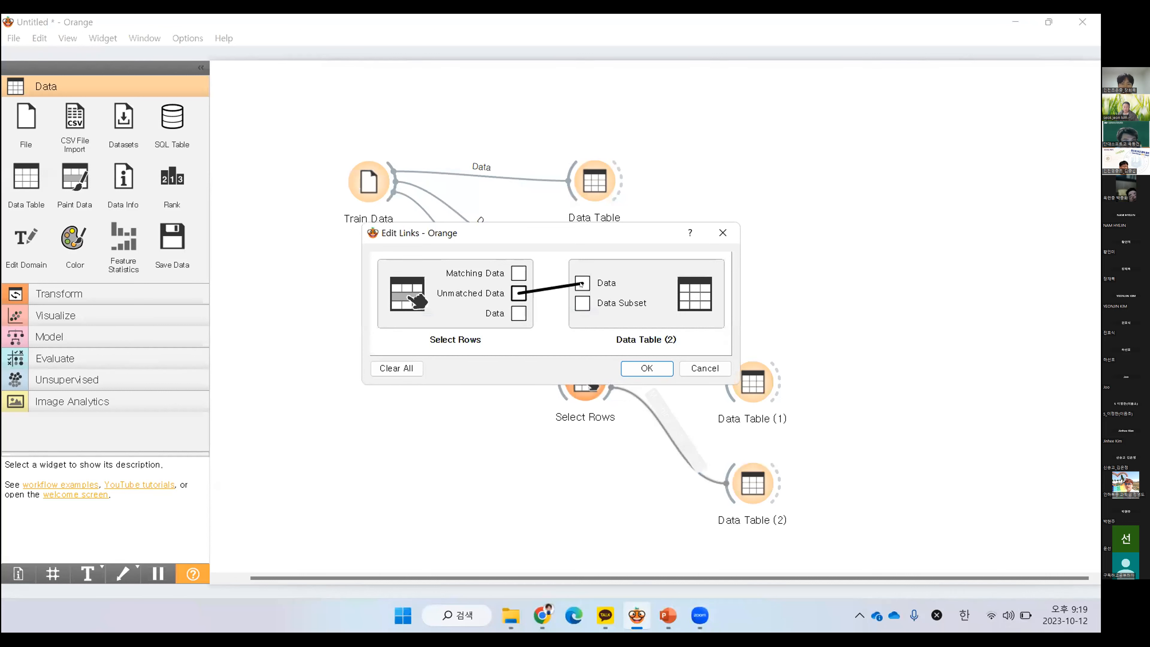
{"action": "left_click", "coordinate": [663, 367]}
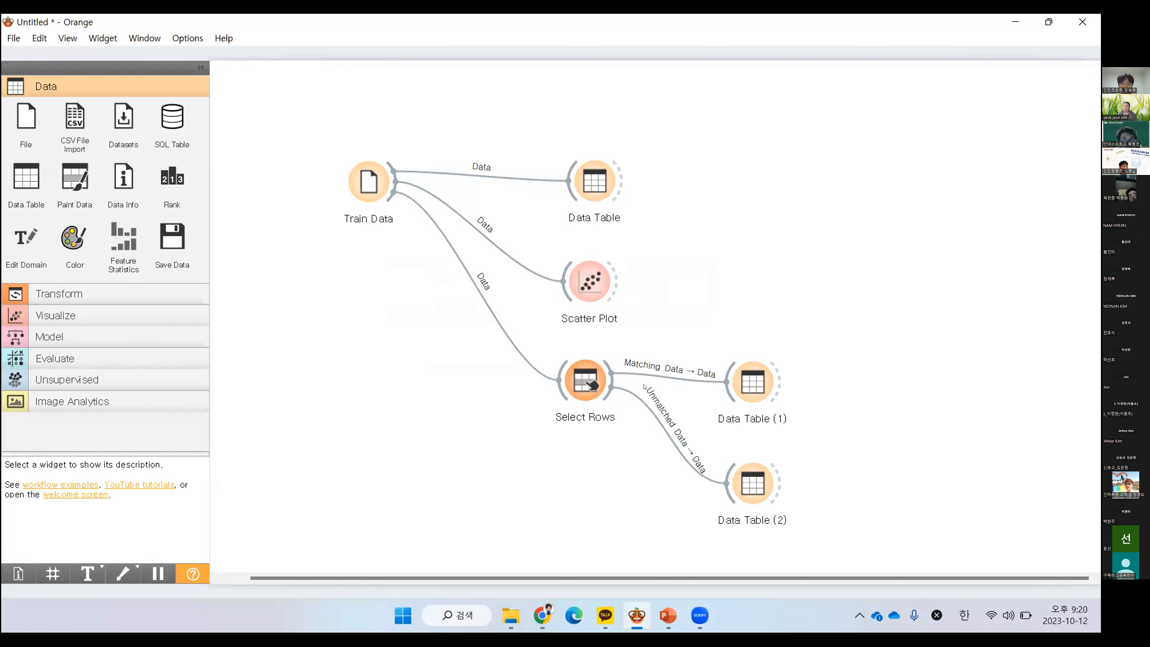
Review the Select Rows condition and view the unmatched rows in Data Table (2)
{"action": "double_click", "coordinate": [585, 380]}
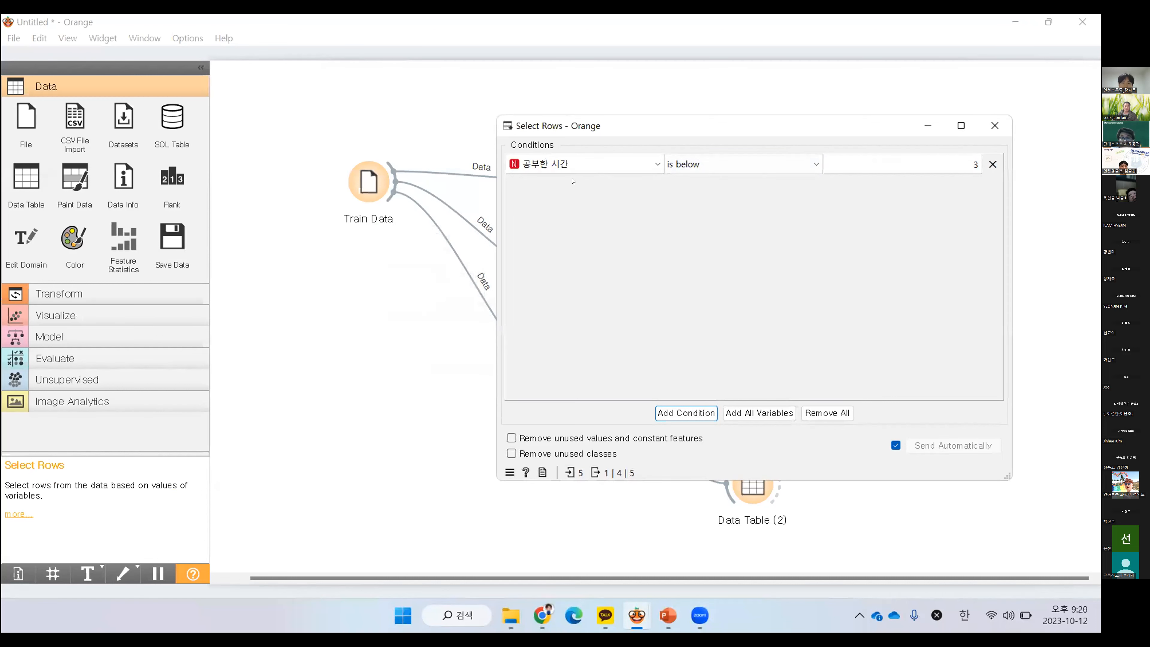
{"action": "left_click", "coordinate": [995, 126]}
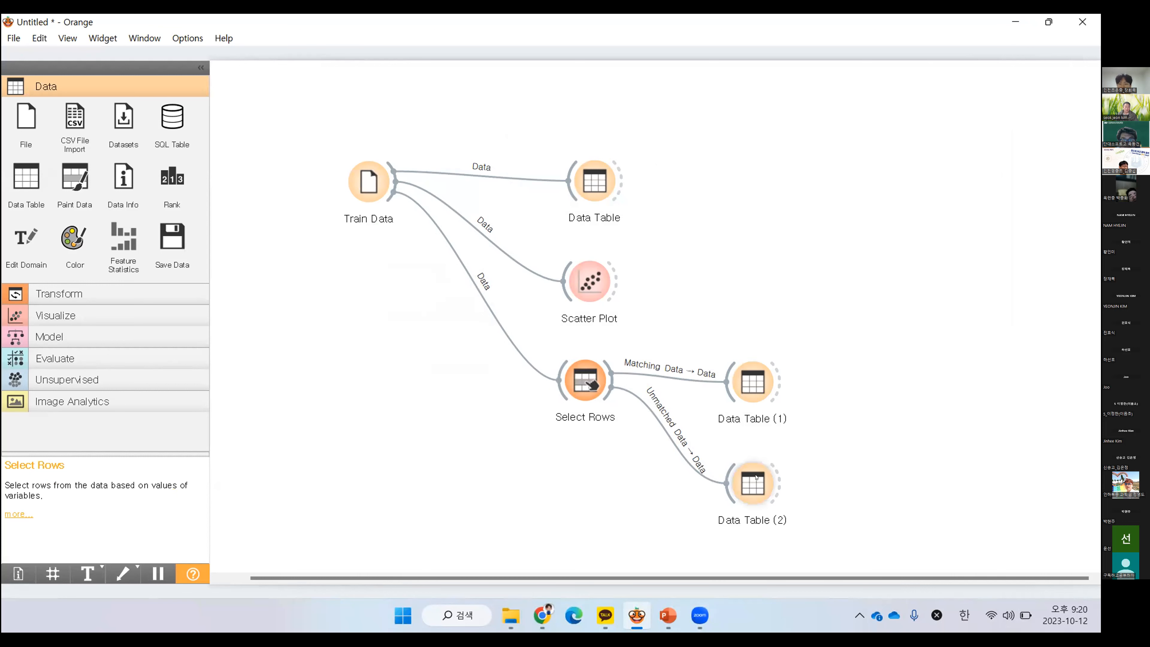
{"action": "double_click", "coordinate": [754, 484]}
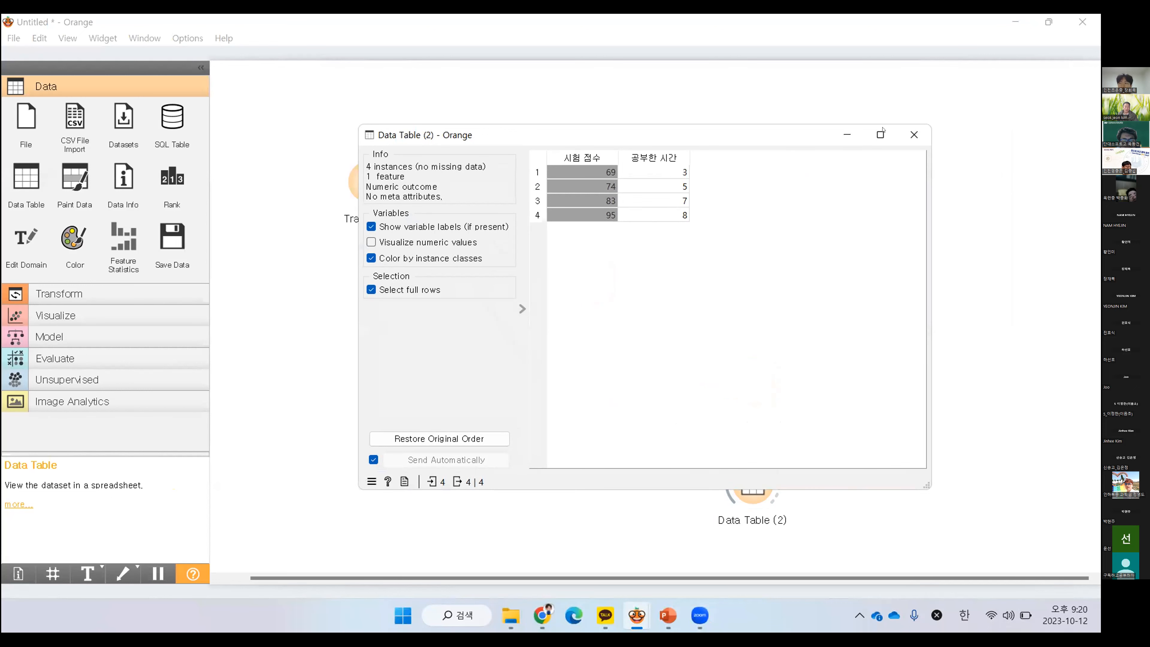
{"action": "left_click", "coordinate": [914, 134]}
Examine the comparison operators offered for the 공부한 시간 condition in Select Rows, keeping is below
{"action": "left_click", "coordinate": [579, 384]}
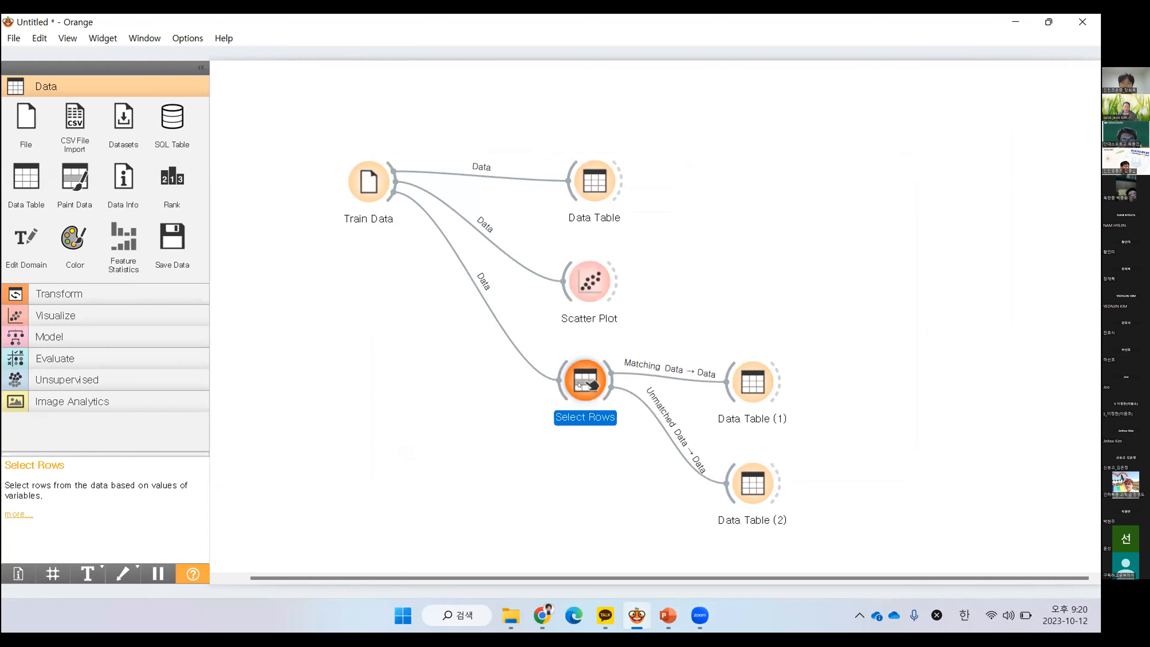
{"action": "double_click", "coordinate": [580, 385]}
{"action": "left_click", "coordinate": [700, 164]}
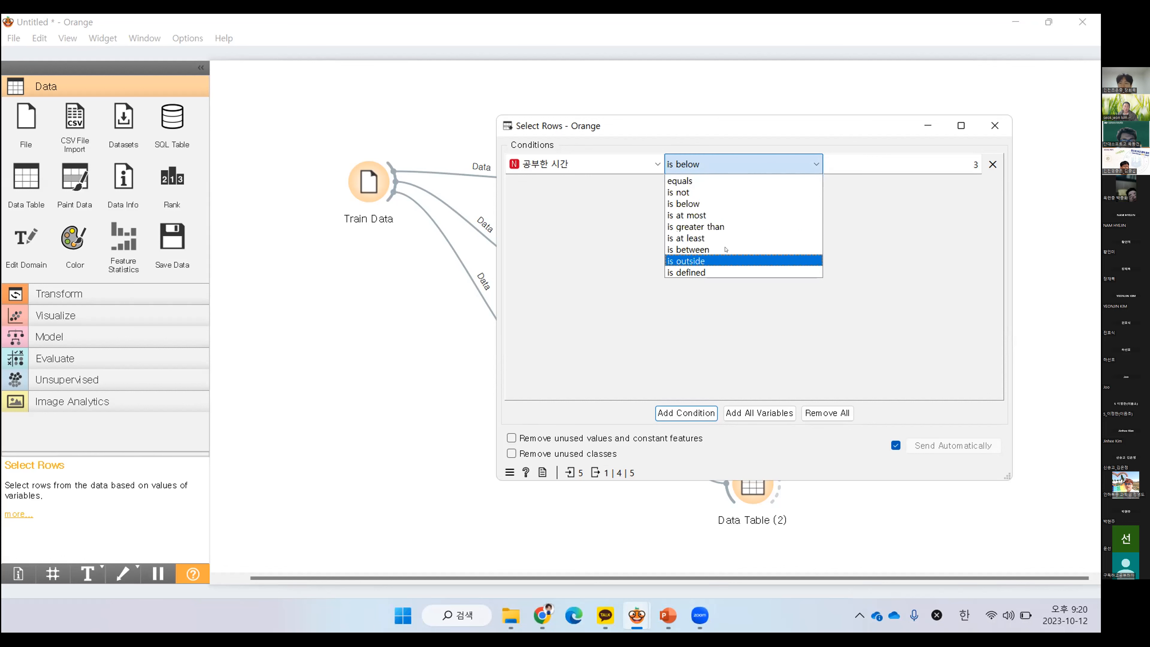
{"action": "left_click", "coordinate": [721, 208]}
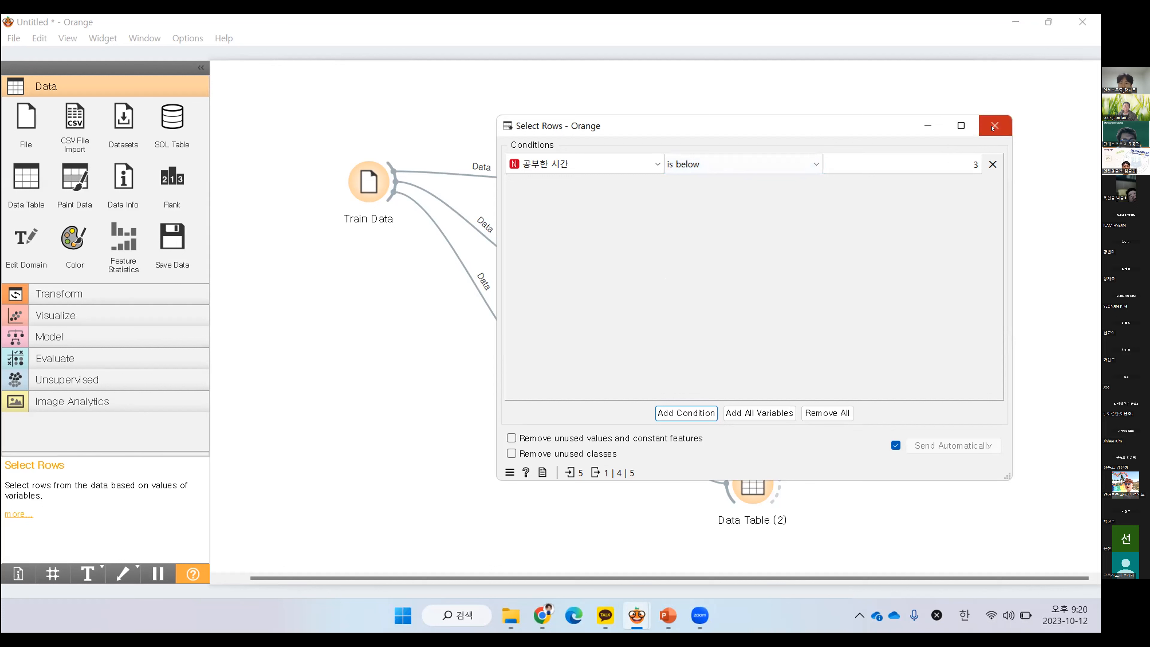
Try adding three extra conditions in Select Rows, remove them again, and close the settings
{"action": "left_click", "coordinate": [686, 412]}
{"action": "left_click", "coordinate": [686, 413]}
{"action": "left_click", "coordinate": [686, 413]}
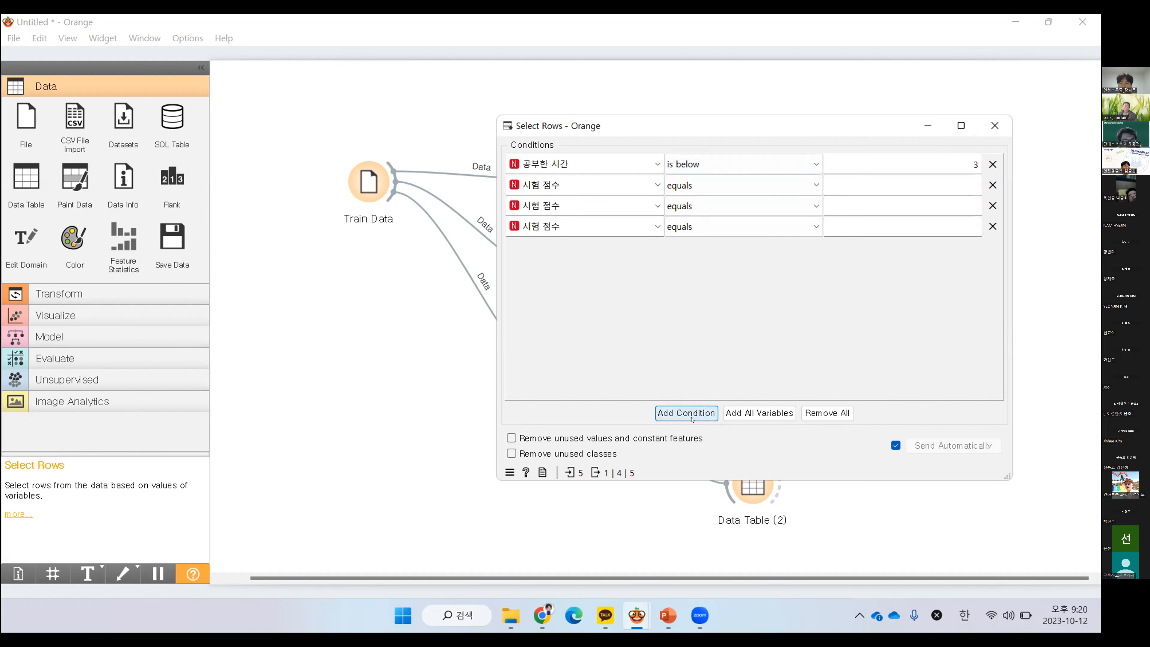
{"action": "left_click", "coordinate": [993, 185]}
{"action": "left_click", "coordinate": [993, 184]}
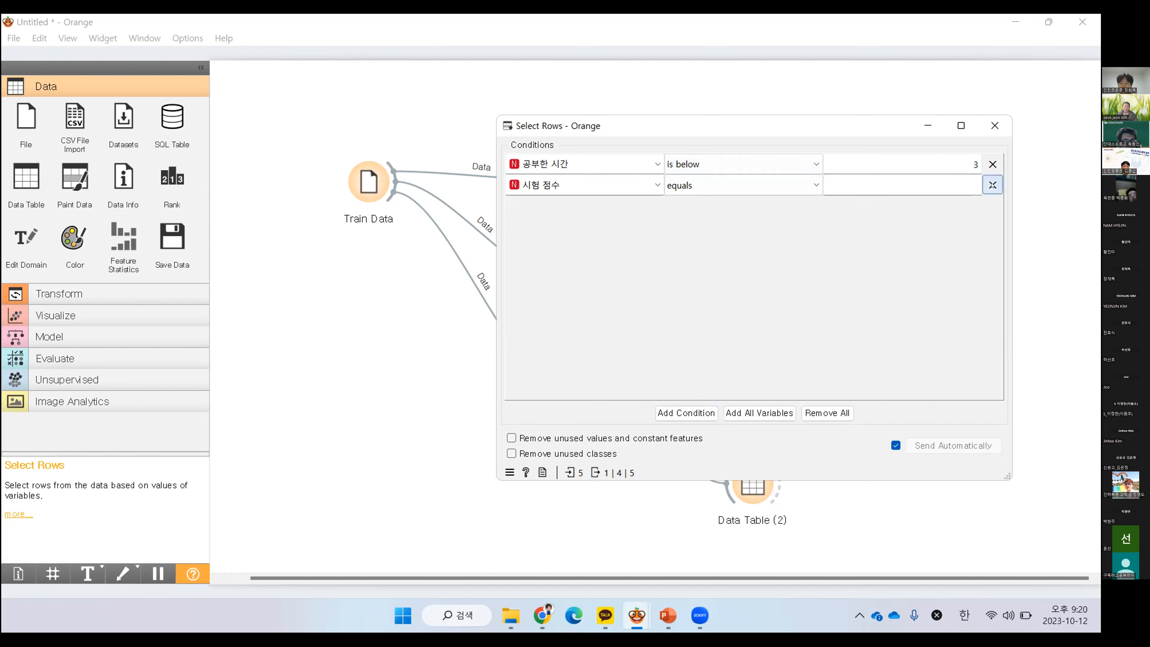
{"action": "left_click", "coordinate": [992, 185]}
{"action": "left_click", "coordinate": [995, 125]}
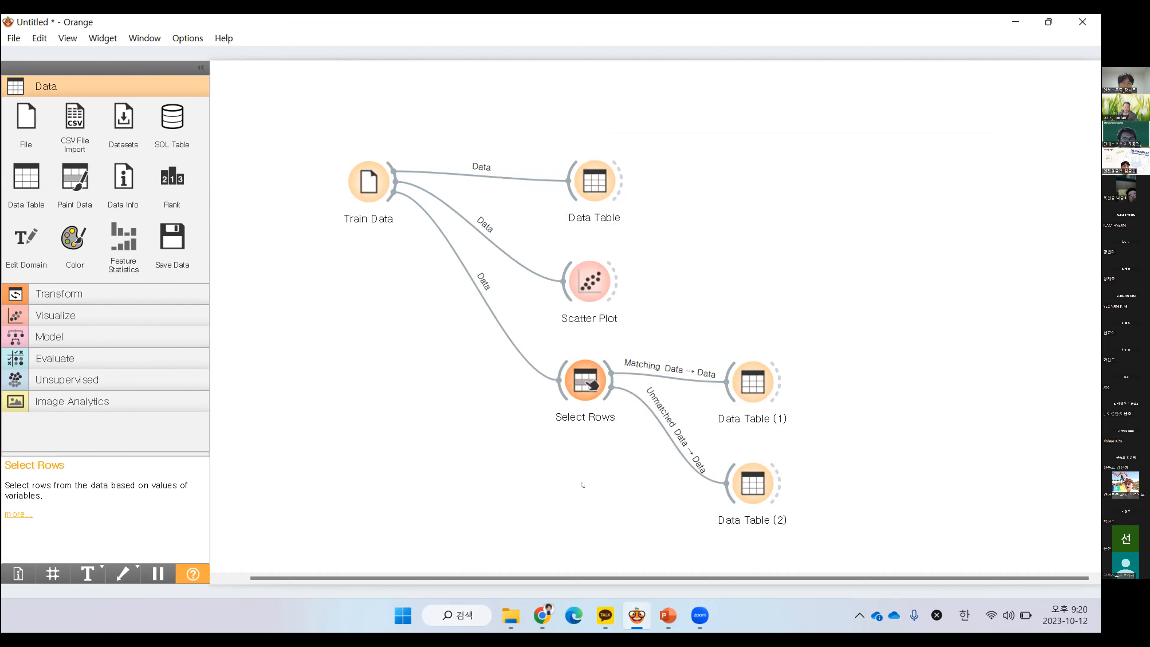
Add a Select Columns widget below Select Rows, link Train Data's output to it, and check its column assignment
{"action": "right_click", "coordinate": [566, 470]}
{"action": "left_click", "coordinate": [537, 468]}
{"action": "left_click", "coordinate": [57, 294]}
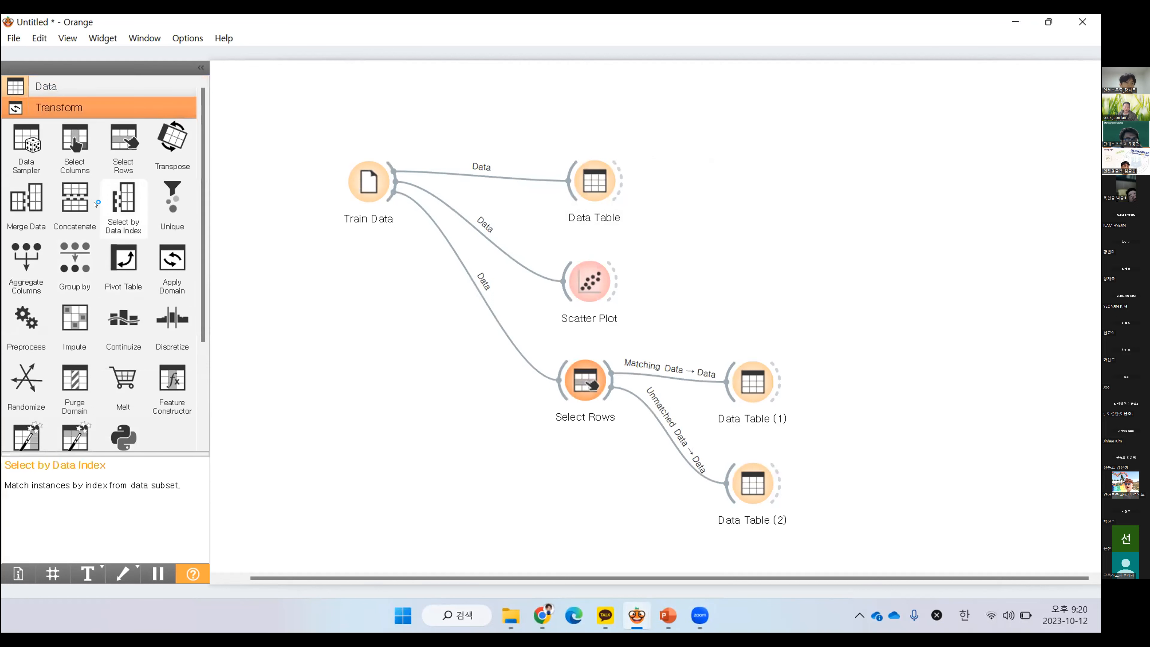
{"action": "left_click_drag", "start_coordinate": [78, 142], "coordinate": [569, 508]}
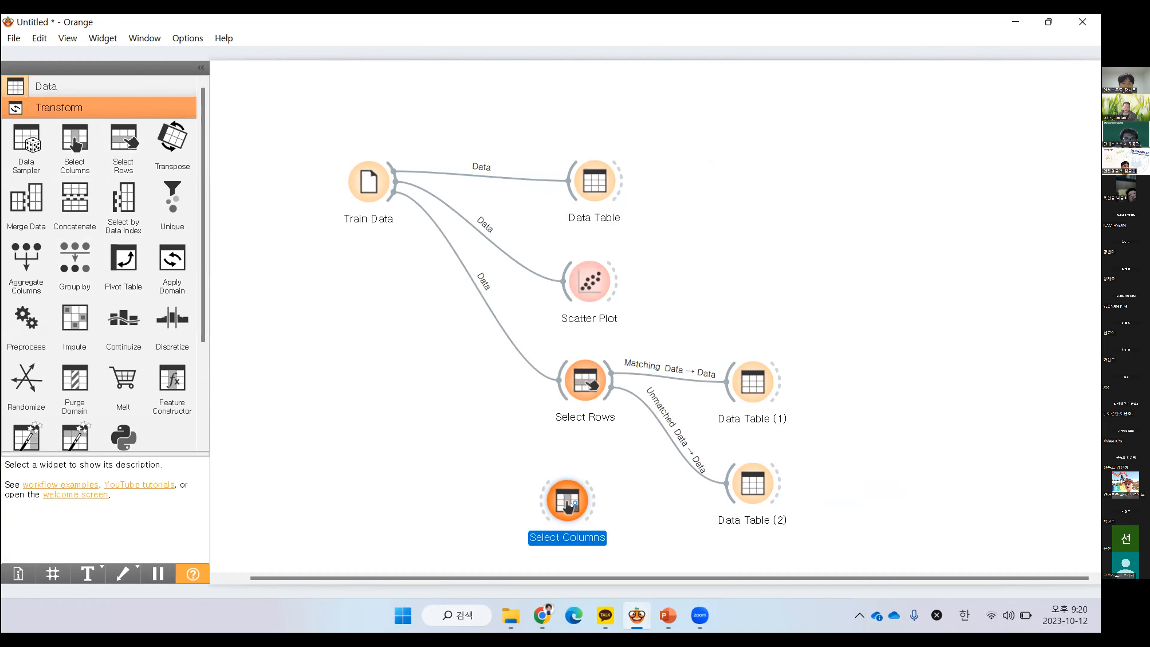
{"action": "scroll", "coordinate": [763, 330], "scroll_direction": "down", "scroll_amount": 2}
{"action": "left_click", "coordinate": [764, 405]}
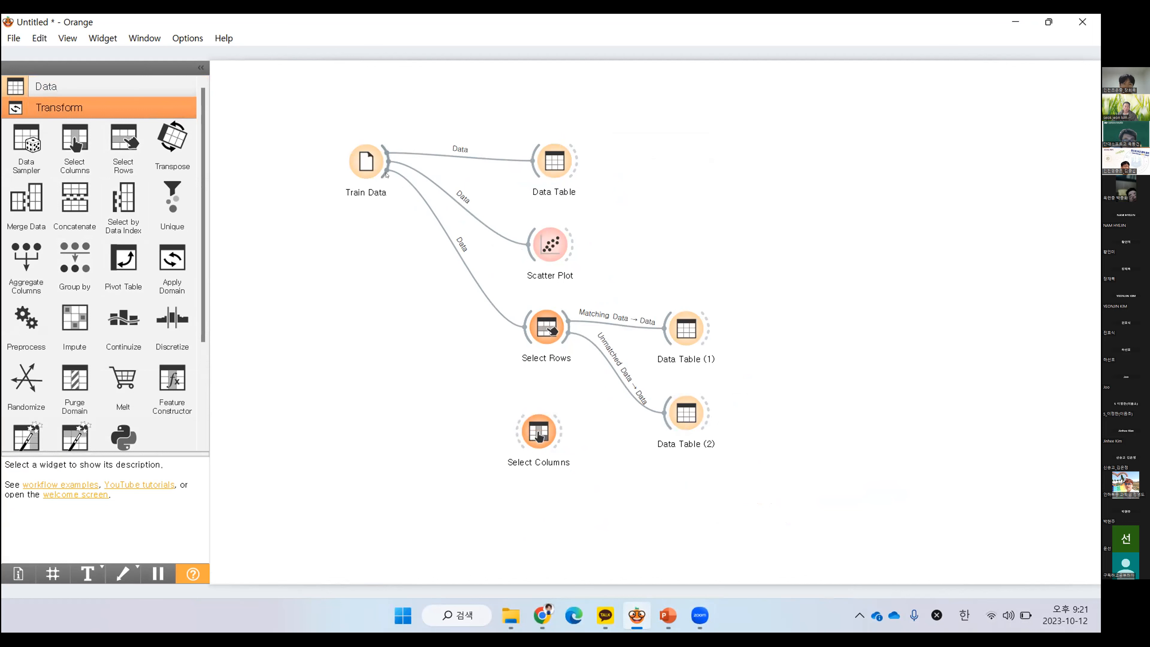
{"action": "left_click_drag", "start_coordinate": [381, 173], "coordinate": [545, 488]}
{"action": "double_click", "coordinate": [545, 487]}
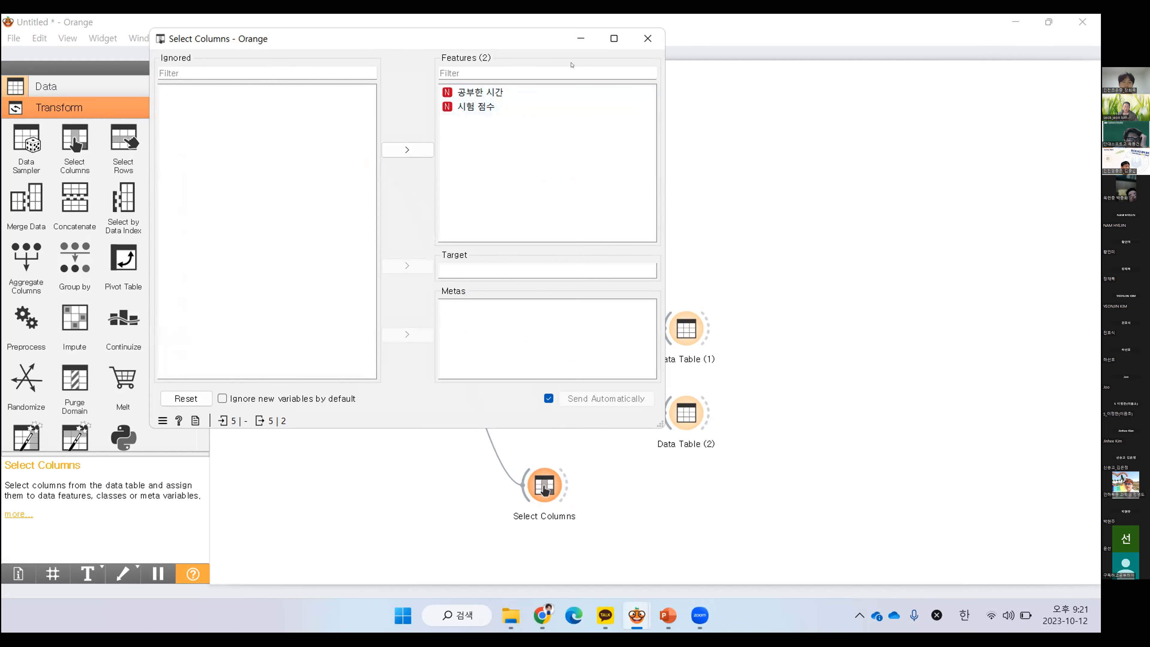
{"action": "left_click", "coordinate": [648, 38]}
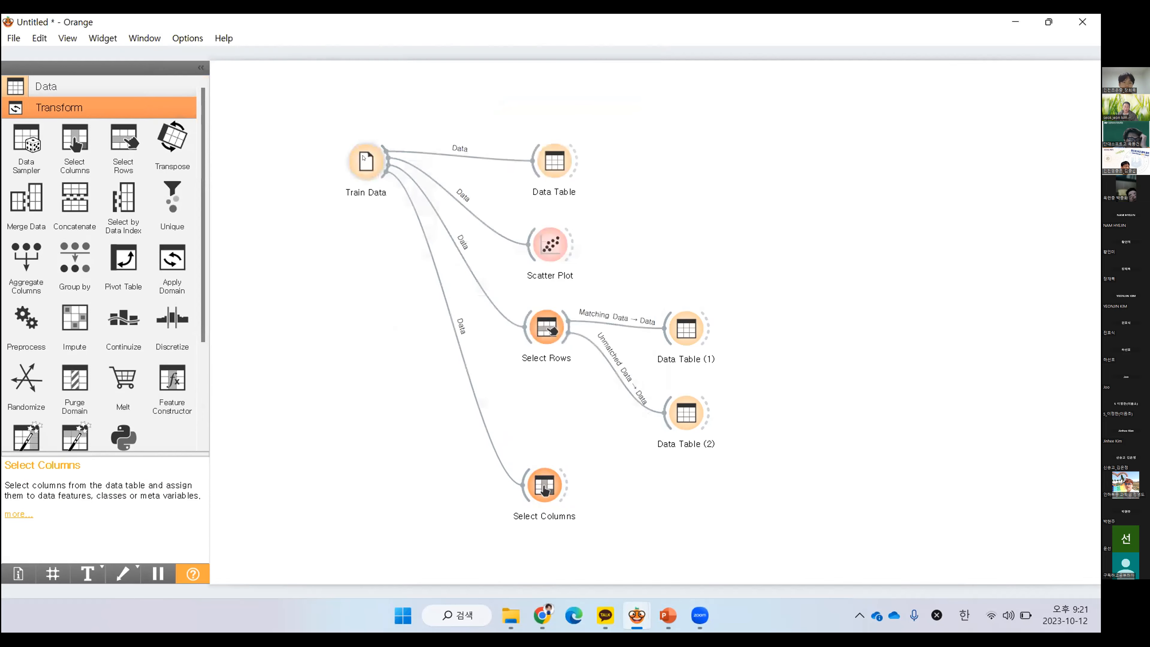
Set the roles of 날짜, 요일 and 공부를 시작한 시각 in Train Data to meta, apply the changes, and close the settings
{"action": "double_click", "coordinate": [364, 163]}
{"action": "double_click", "coordinate": [680, 292]}
{"action": "left_click", "coordinate": [691, 331]}
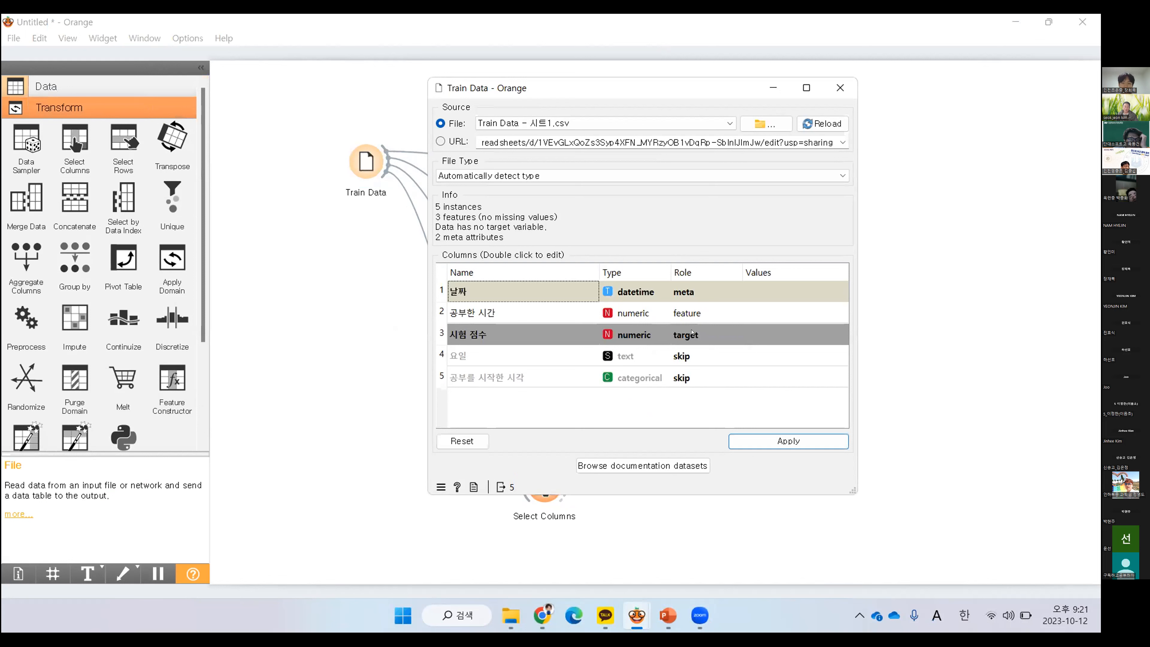
{"action": "double_click", "coordinate": [692, 357]}
{"action": "left_click", "coordinate": [698, 373]}
{"action": "double_click", "coordinate": [686, 378]}
{"action": "left_click", "coordinate": [697, 416]}
{"action": "left_click", "coordinate": [788, 441]}
{"action": "left_click", "coordinate": [840, 85]}
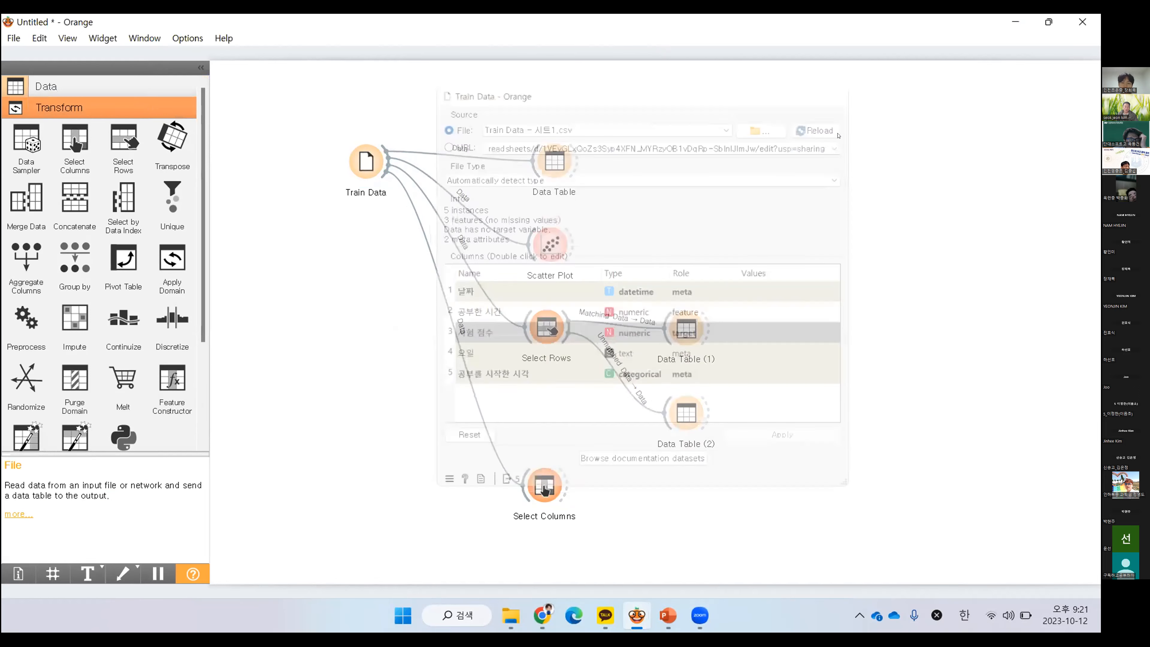
Compare the column assignment in Select Columns with the column roles set in Train Data
{"action": "double_click", "coordinate": [545, 489]}
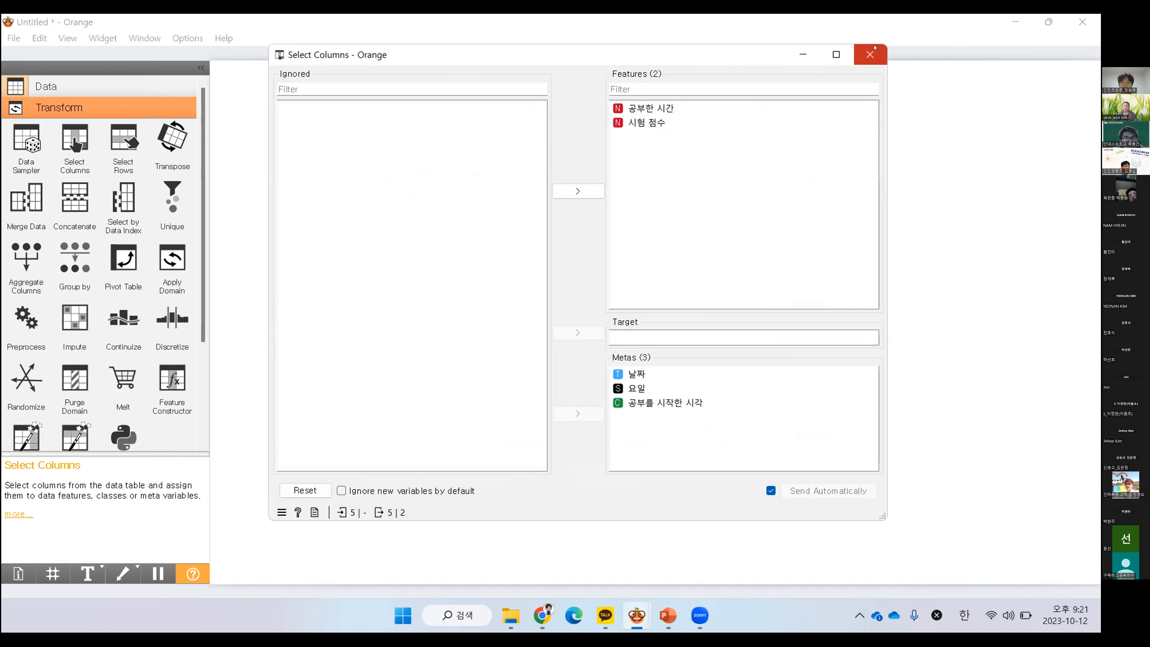
{"action": "left_click", "coordinate": [870, 55]}
{"action": "left_click", "coordinate": [362, 164]}
{"action": "double_click", "coordinate": [362, 164]}
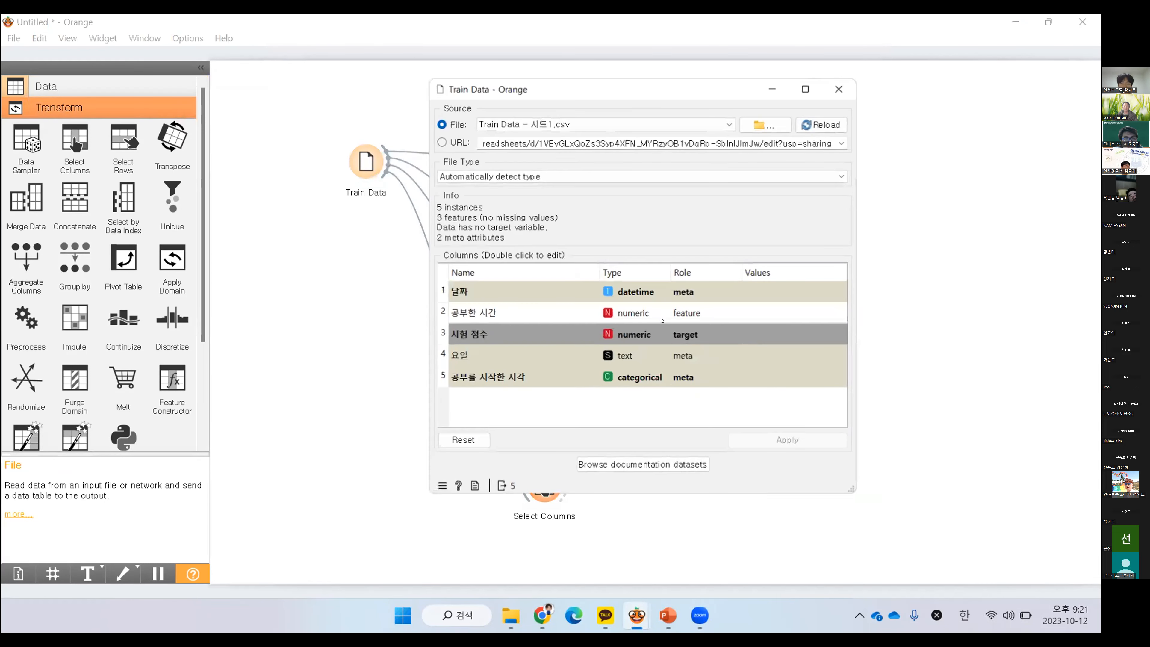
{"action": "left_click", "coordinate": [841, 87]}
In Select Columns, move 날짜, 요일 and 공부를 시작한 시각 from the metas to the ignored columns
{"action": "double_click", "coordinate": [544, 484]}
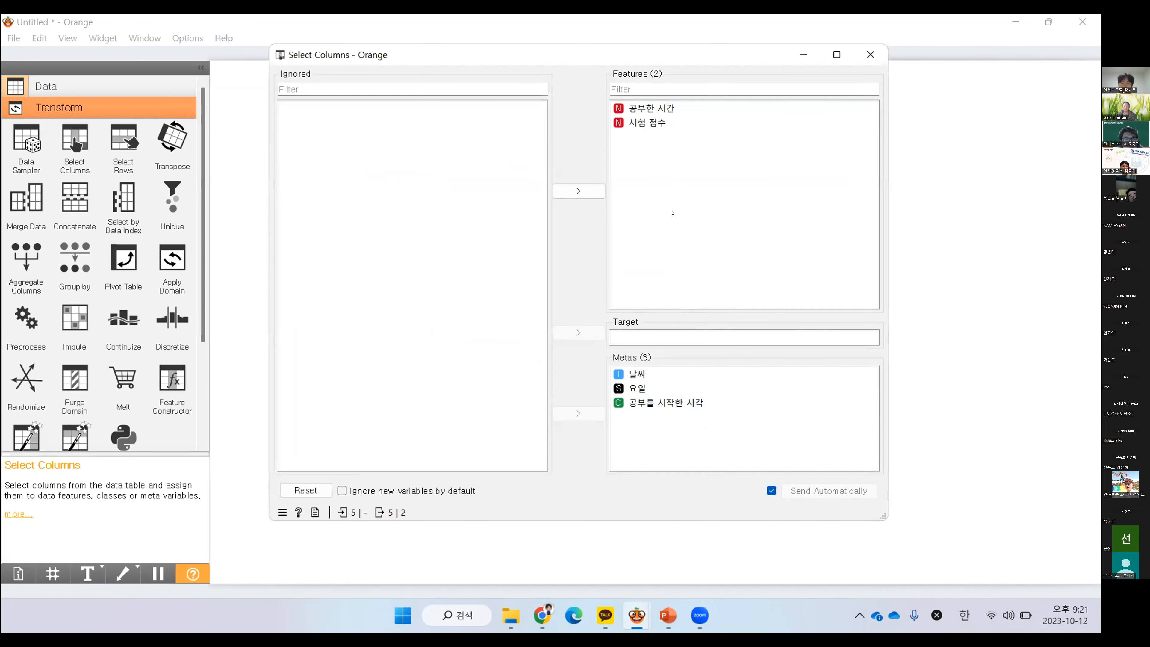
{"action": "left_click", "coordinate": [631, 375]}
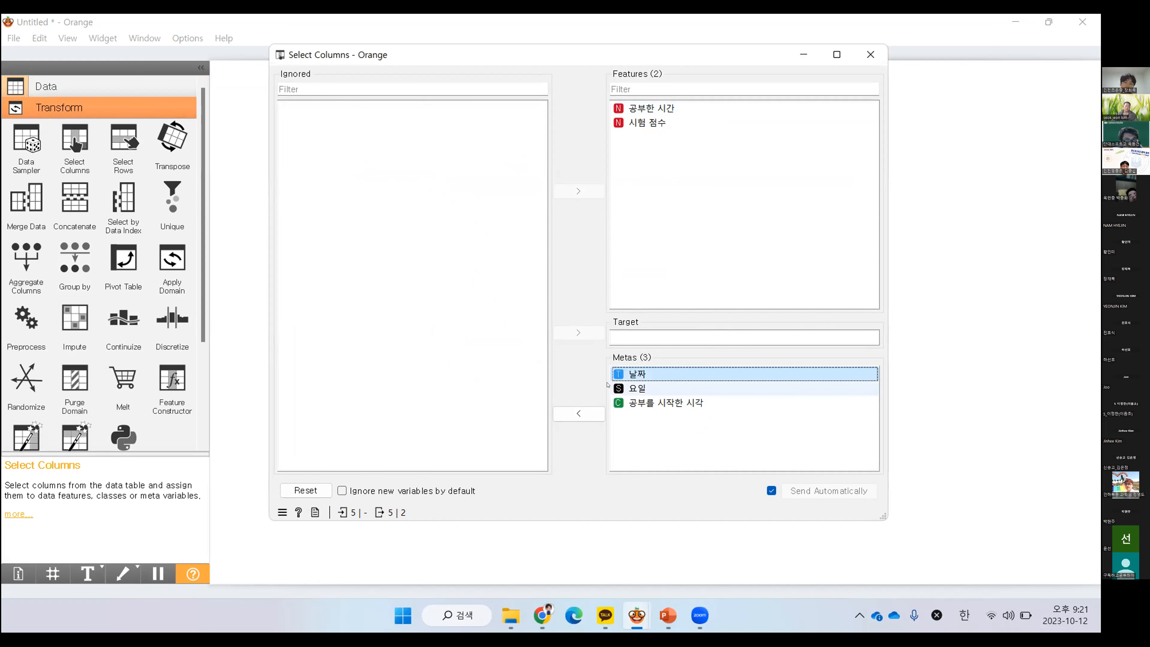
{"action": "left_click", "coordinate": [575, 413]}
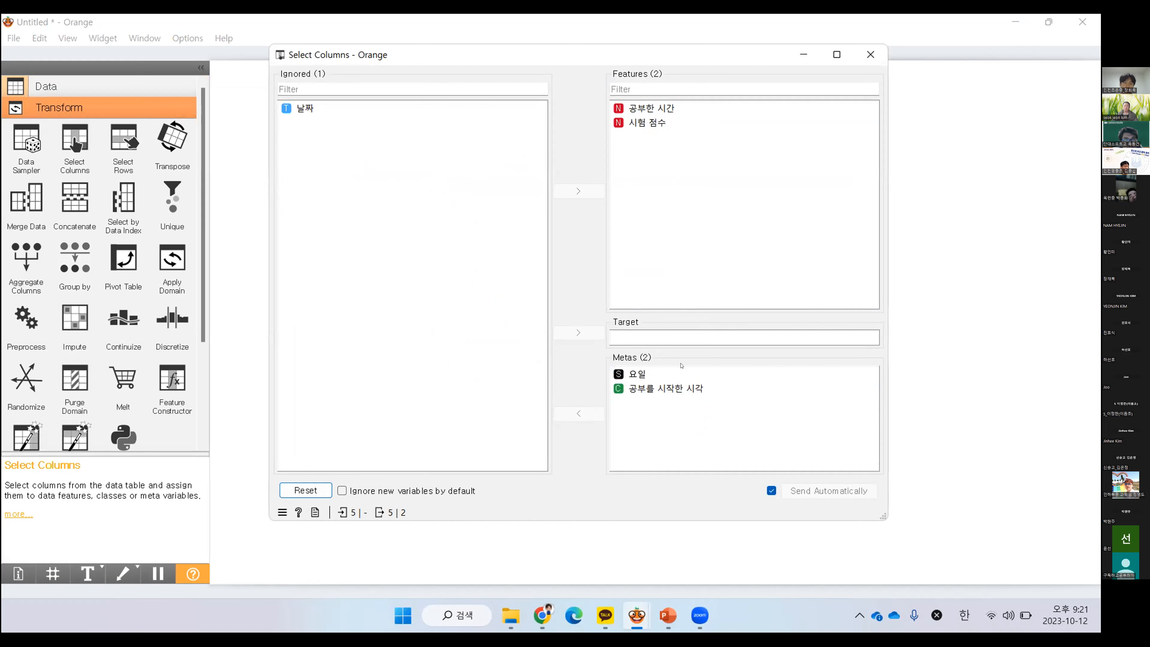
{"action": "left_click", "coordinate": [637, 374]}
{"action": "left_click", "coordinate": [579, 413]}
{"action": "left_click", "coordinate": [644, 375]}
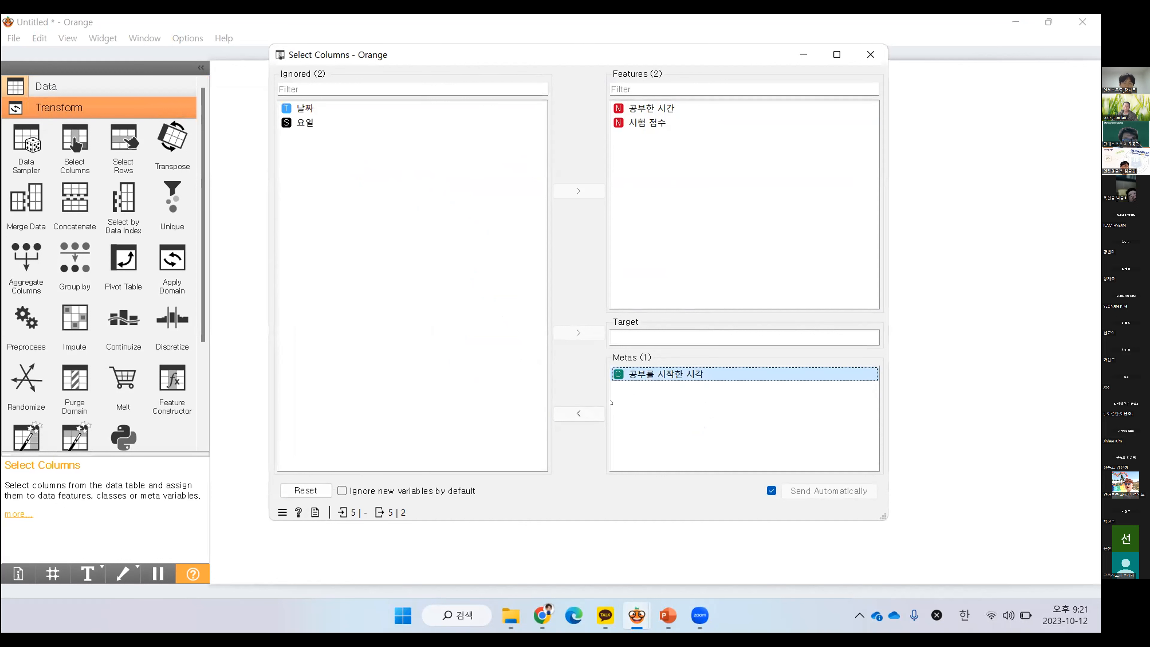
{"action": "left_click", "coordinate": [589, 412]}
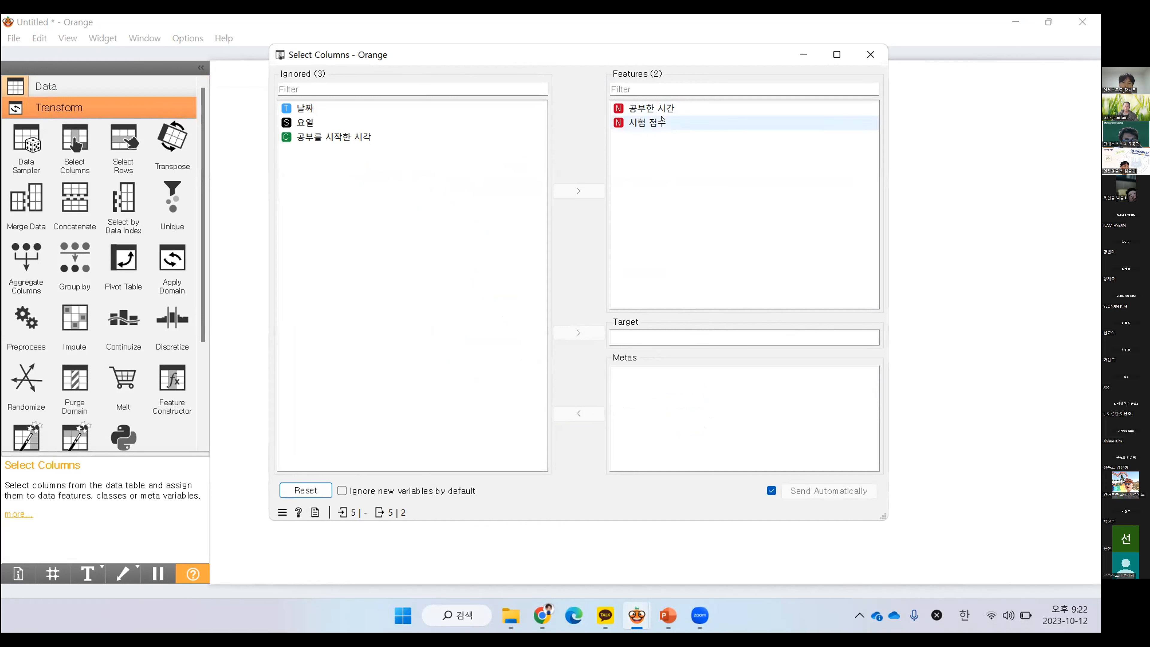
Make 시험 점수 the target in Select Columns and close its settings
{"action": "left_click", "coordinate": [661, 121]}
{"action": "left_click_drag", "start_coordinate": [654, 345], "coordinate": [654, 338]}
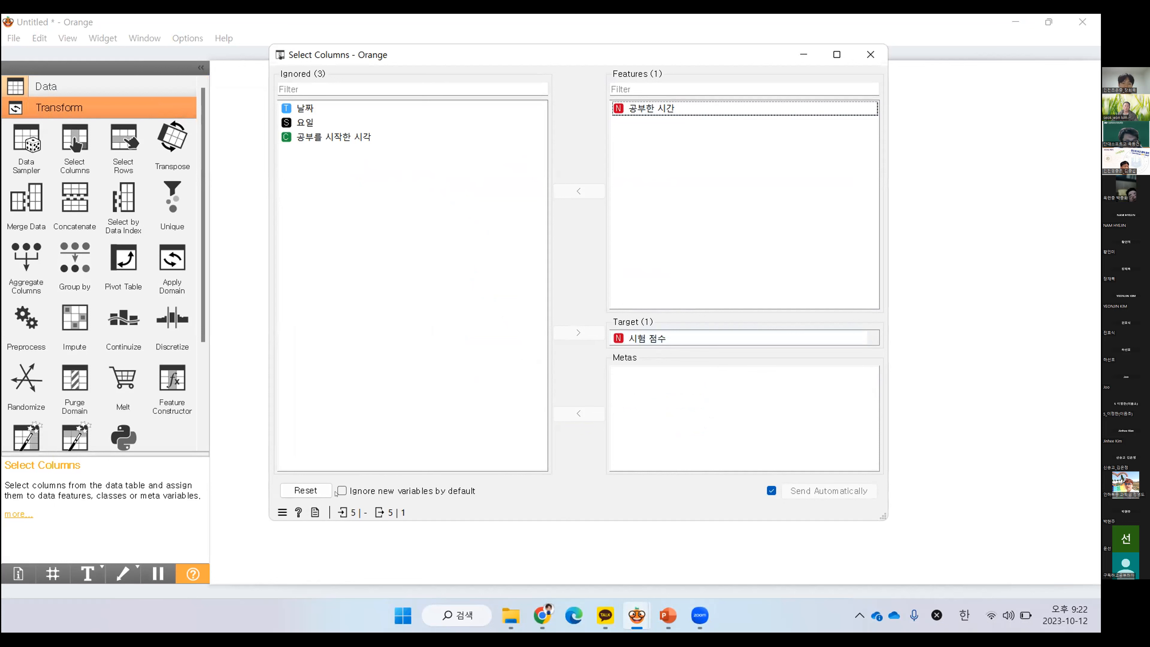
{"action": "left_click", "coordinate": [871, 54]}
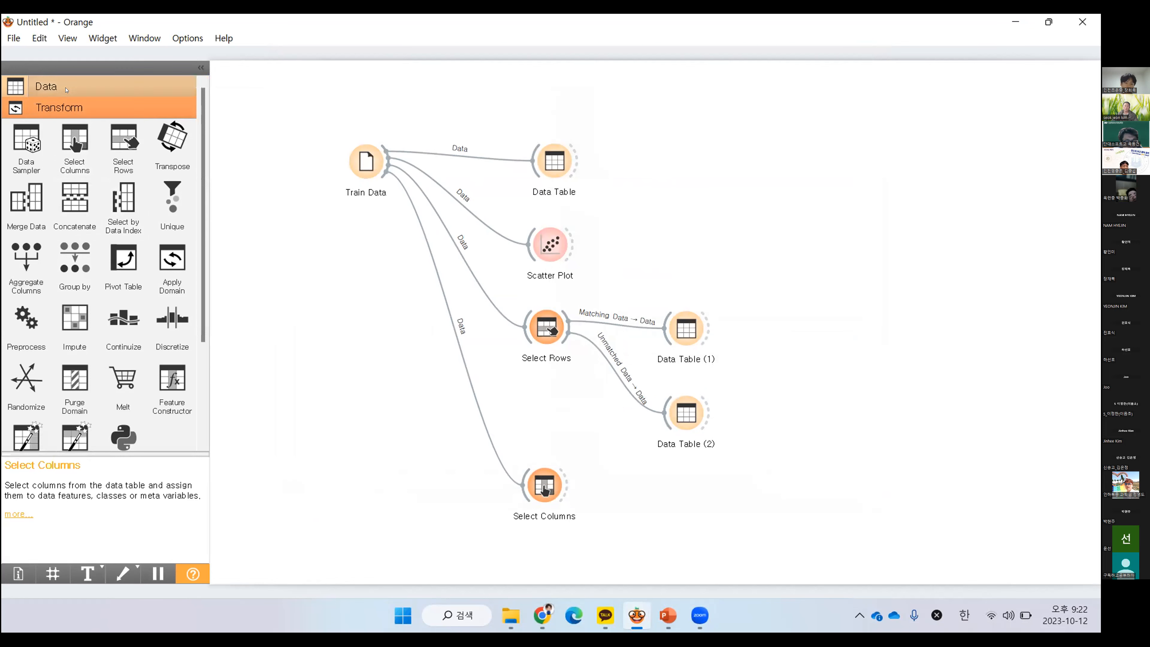
Add a Data Table widget beside Select Columns, link Select Columns' output to it, and view the resulting table
{"action": "left_click", "coordinate": [45, 86]}
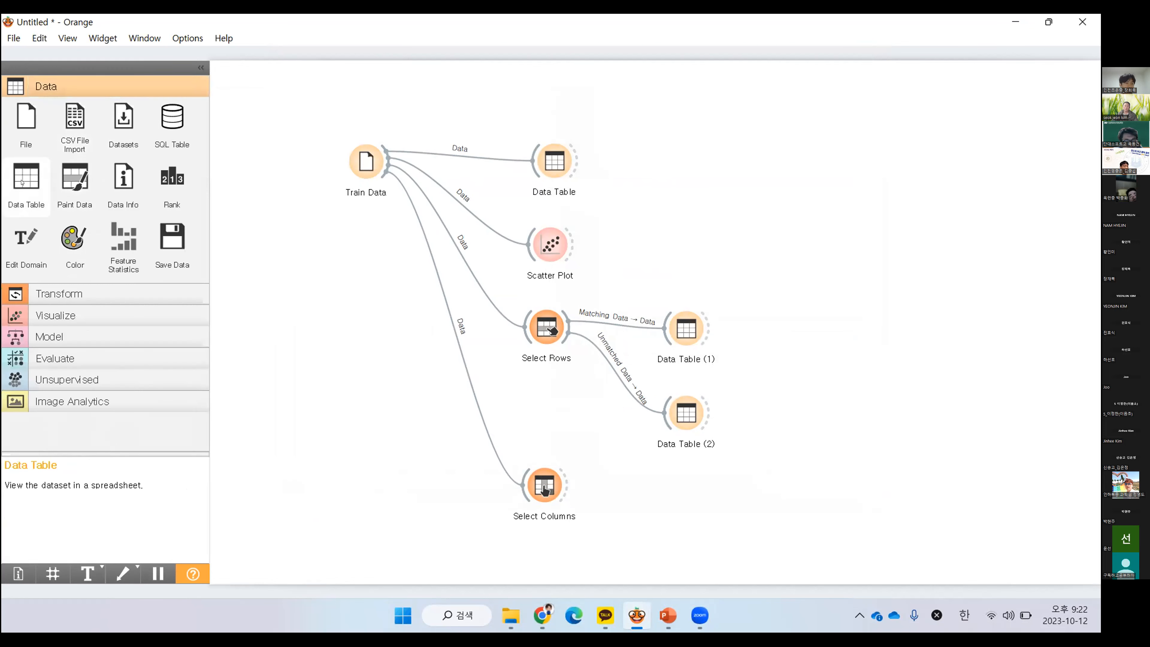
{"action": "left_click_drag", "start_coordinate": [22, 183], "coordinate": [665, 502]}
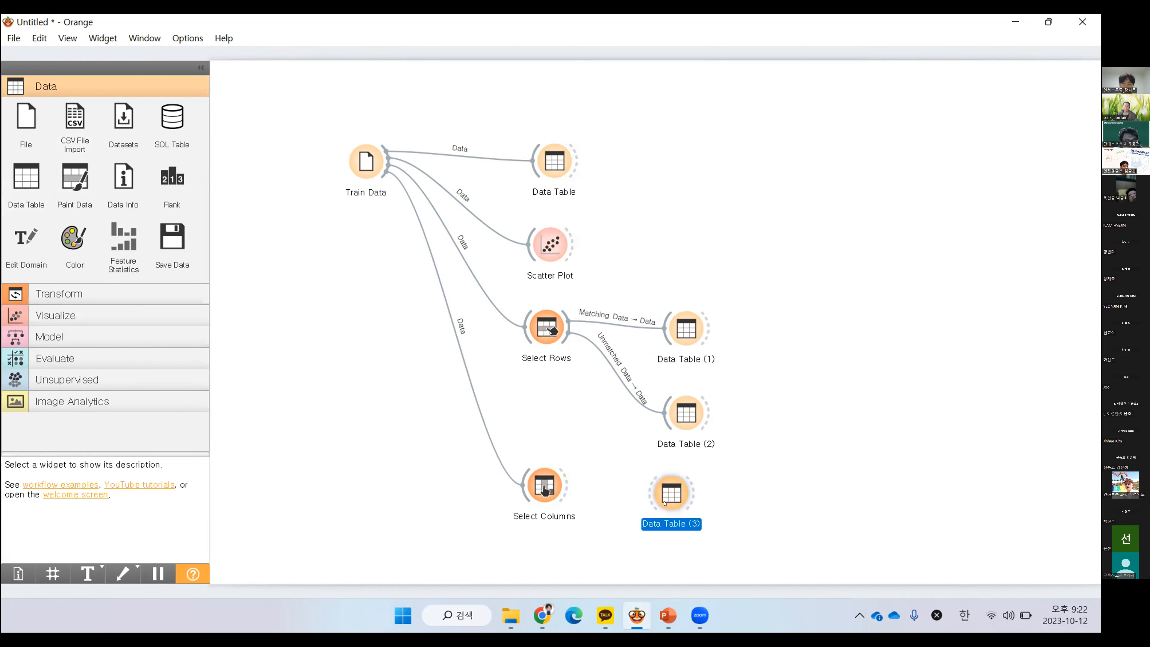
{"action": "left_click_drag", "start_coordinate": [562, 493], "coordinate": [674, 496]}
{"action": "double_click", "coordinate": [674, 492]}
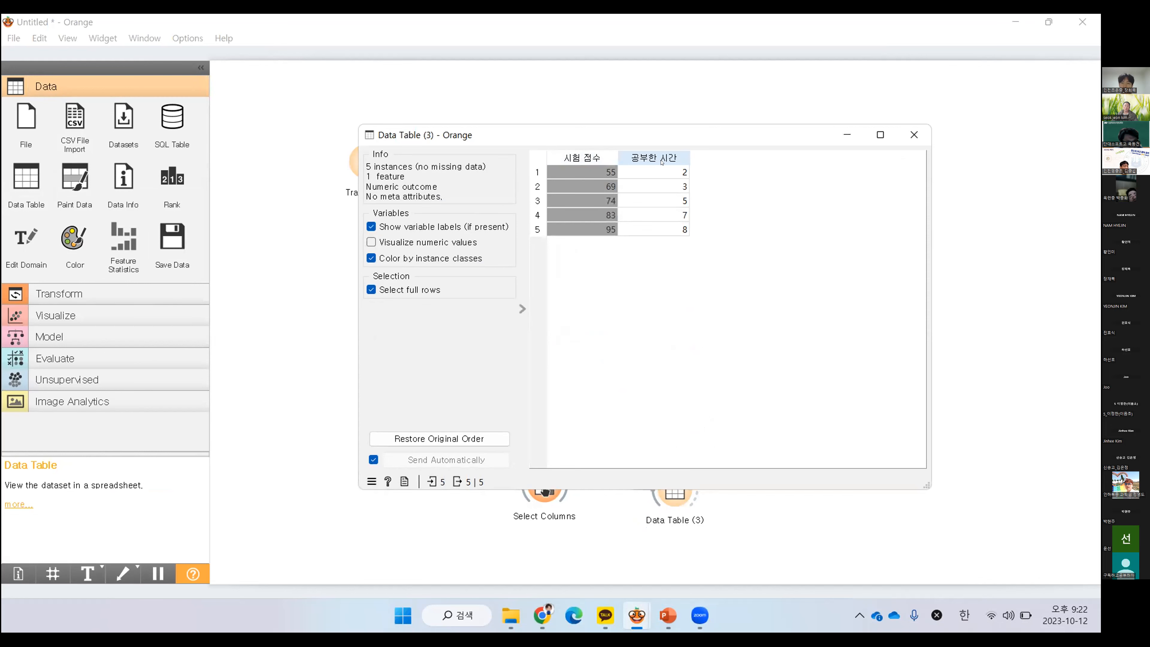
{"action": "left_click", "coordinate": [913, 135]}
Move 날짜 from the ignored columns to the features in Select Columns, and check the result in Data Table (3)
{"action": "double_click", "coordinate": [545, 492]}
{"action": "left_click", "coordinate": [384, 108]}
{"action": "left_click", "coordinate": [579, 191]}
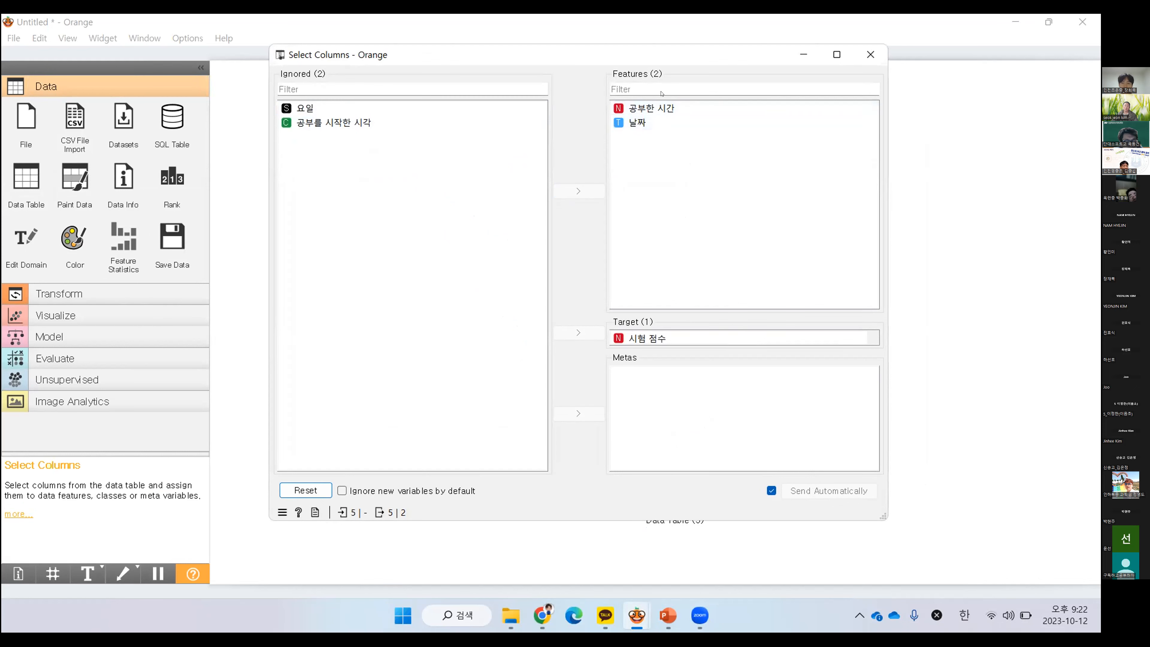
{"action": "left_click", "coordinate": [870, 54]}
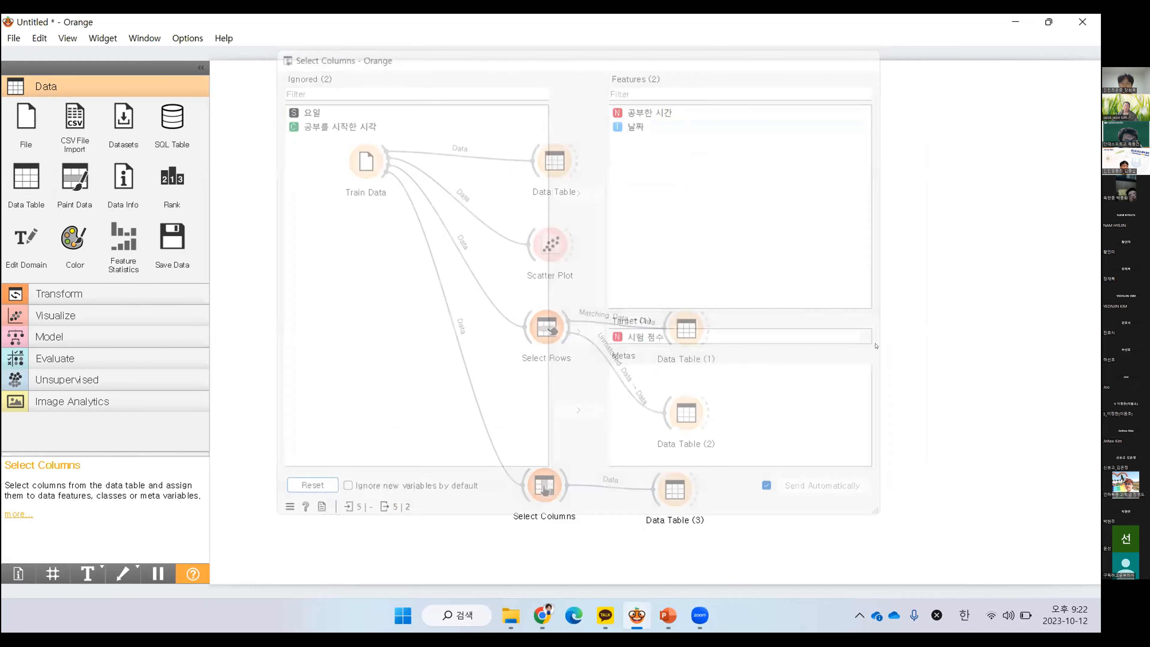
{"action": "double_click", "coordinate": [673, 491]}
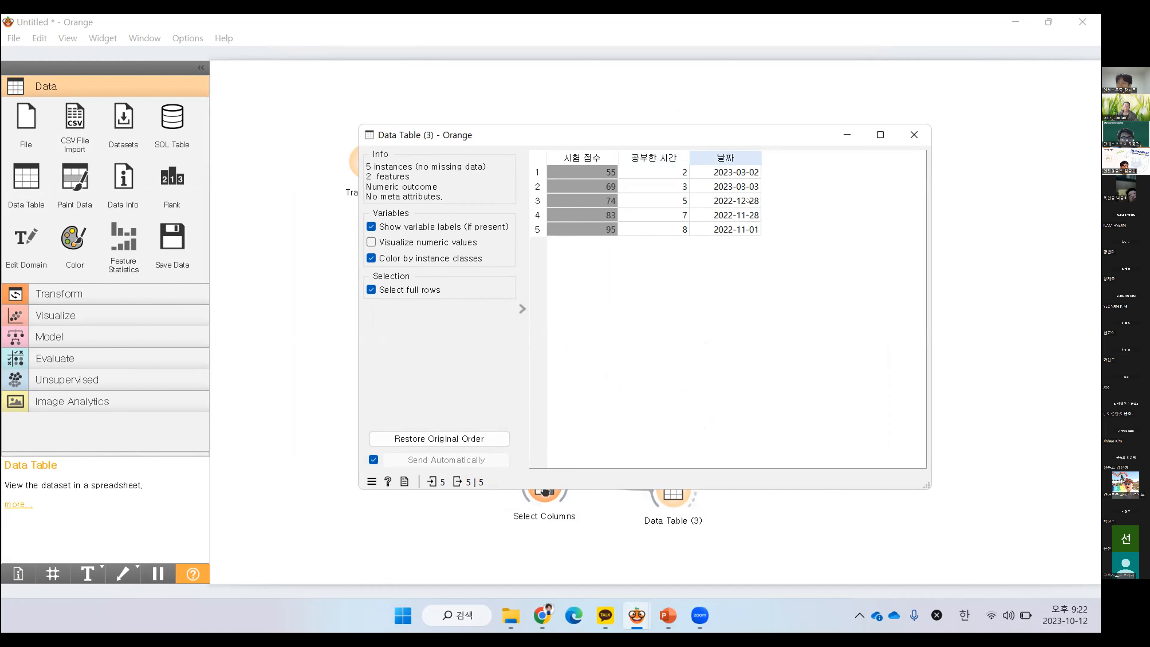
{"action": "left_click", "coordinate": [915, 134]}
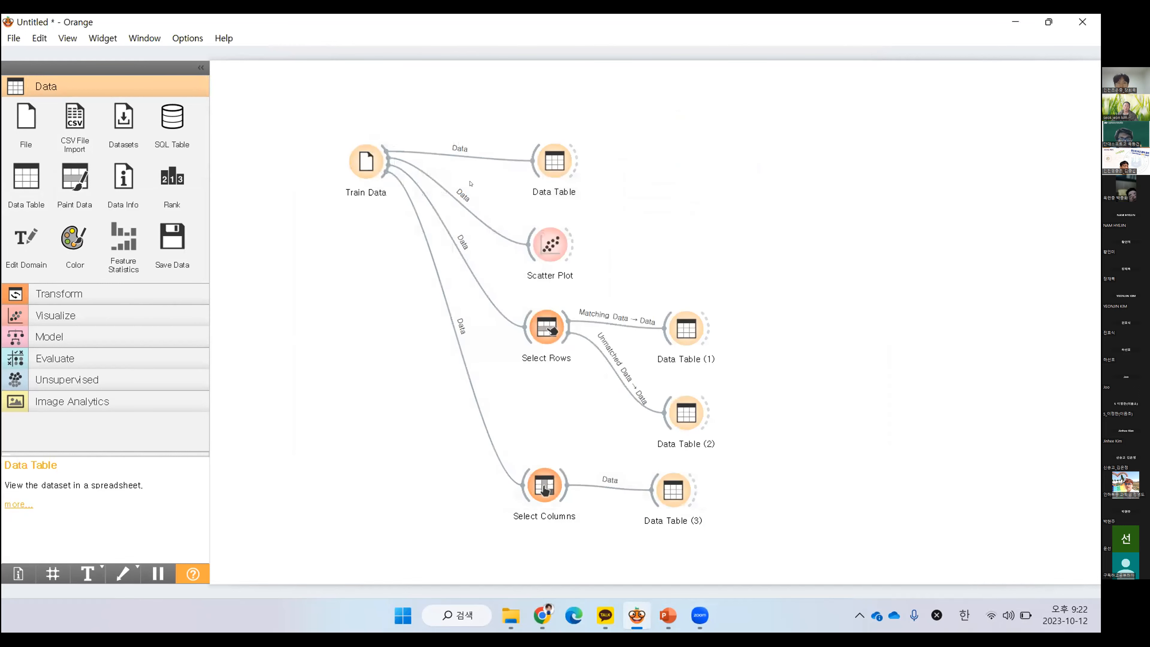
Set the role of 날짜 in Train Data to skip, keep 요일 as meta, and check the column assignment in Select Columns
{"action": "double_click", "coordinate": [366, 161]}
{"action": "double_click", "coordinate": [684, 292]}
{"action": "left_click", "coordinate": [684, 339]}
{"action": "double_click", "coordinate": [698, 356]}
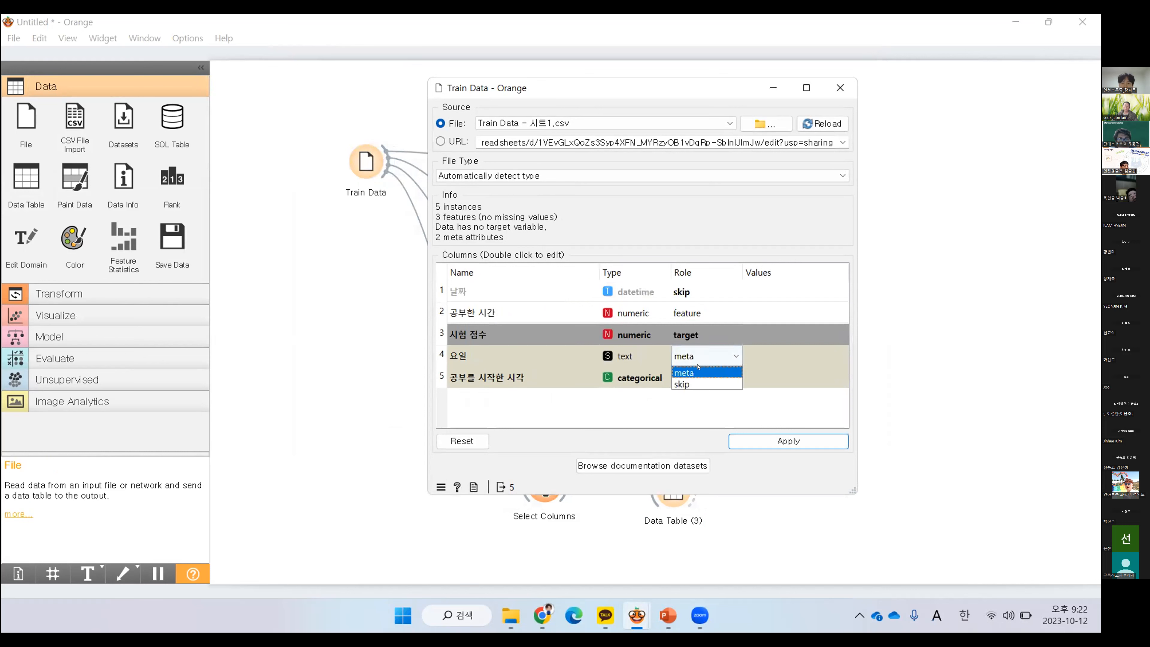
{"action": "left_click", "coordinate": [685, 372]}
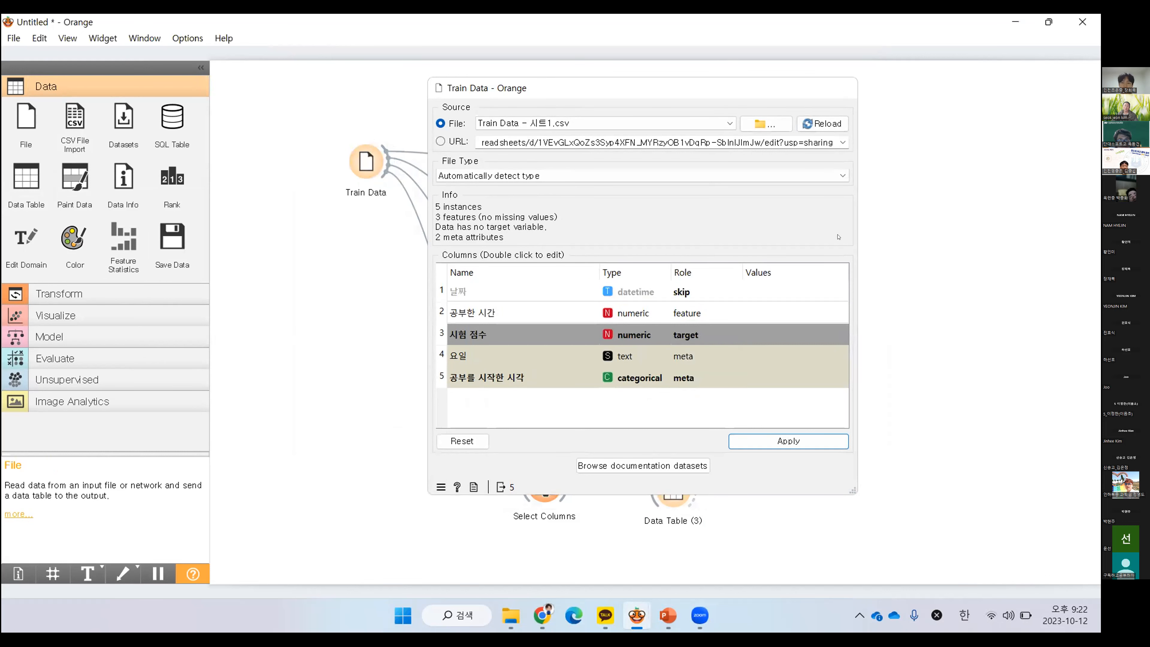
{"action": "key", "text": "Escape"}
{"action": "double_click", "coordinate": [543, 484]}
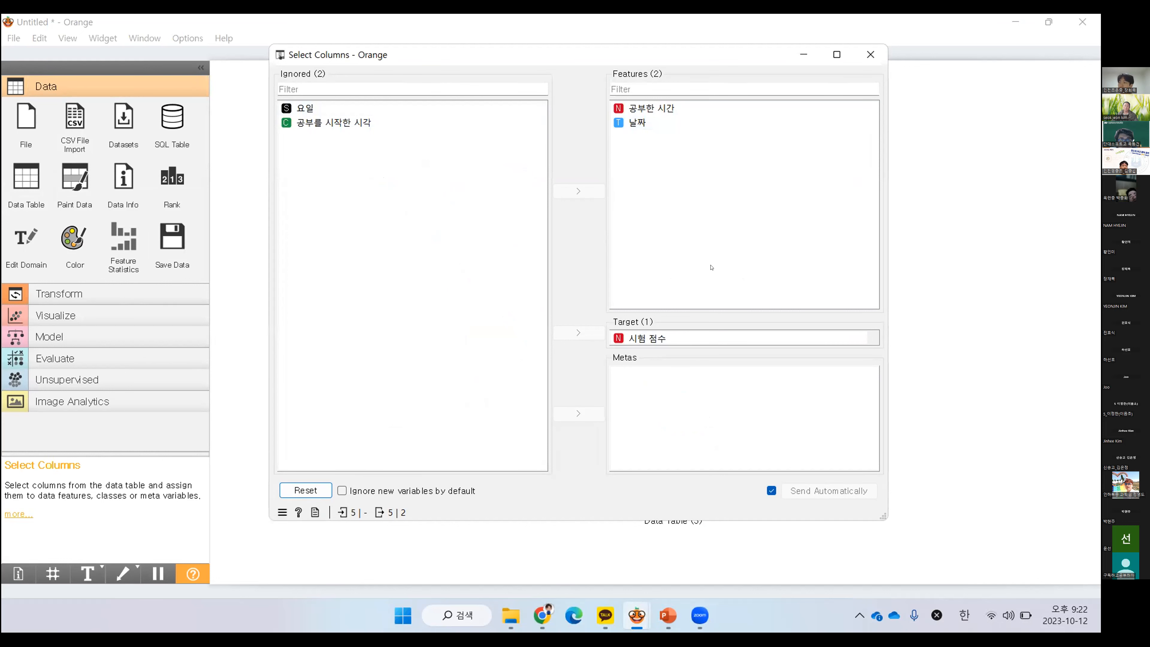
{"action": "left_click", "coordinate": [871, 55]}
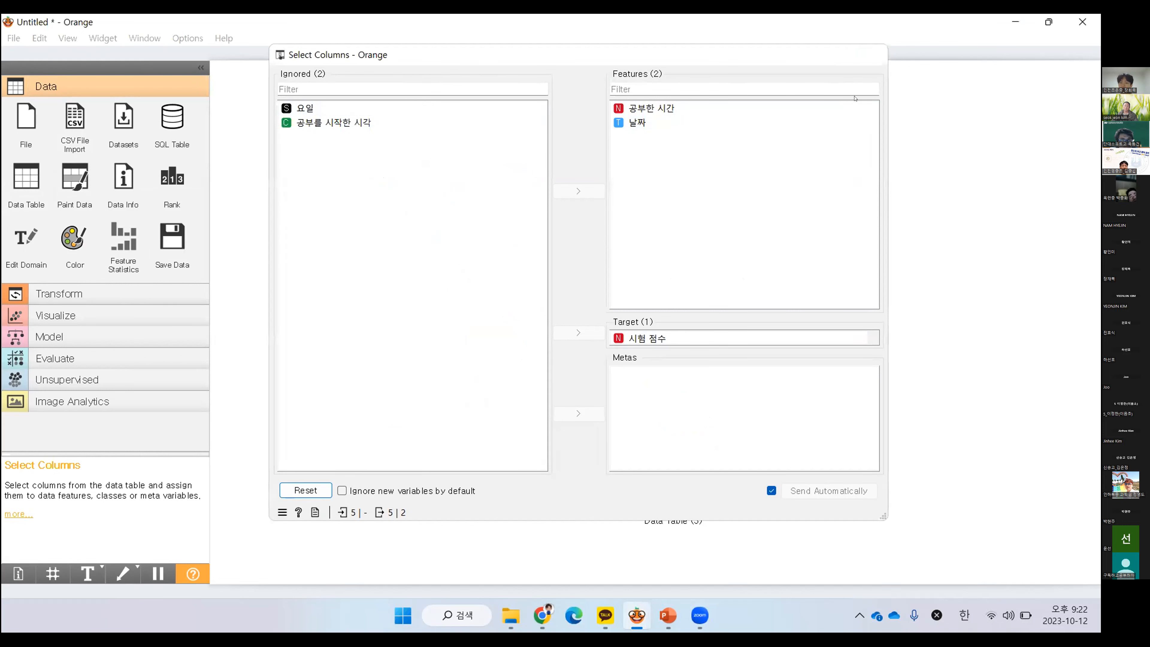
Set the roles of 요일 and 공부를 시작한 시각 in Train Data to skip and close the settings
{"action": "left_click", "coordinate": [369, 174]}
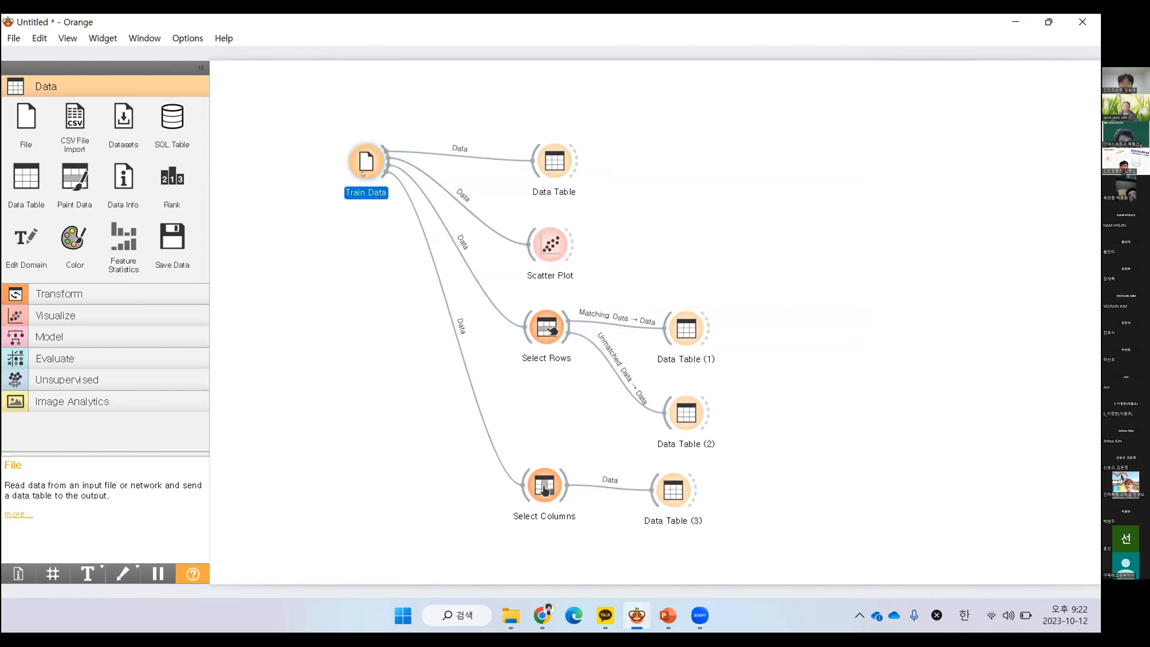
{"action": "double_click", "coordinate": [363, 174]}
{"action": "left_click", "coordinate": [692, 355]}
{"action": "left_click", "coordinate": [683, 406]}
{"action": "left_click", "coordinate": [693, 377]}
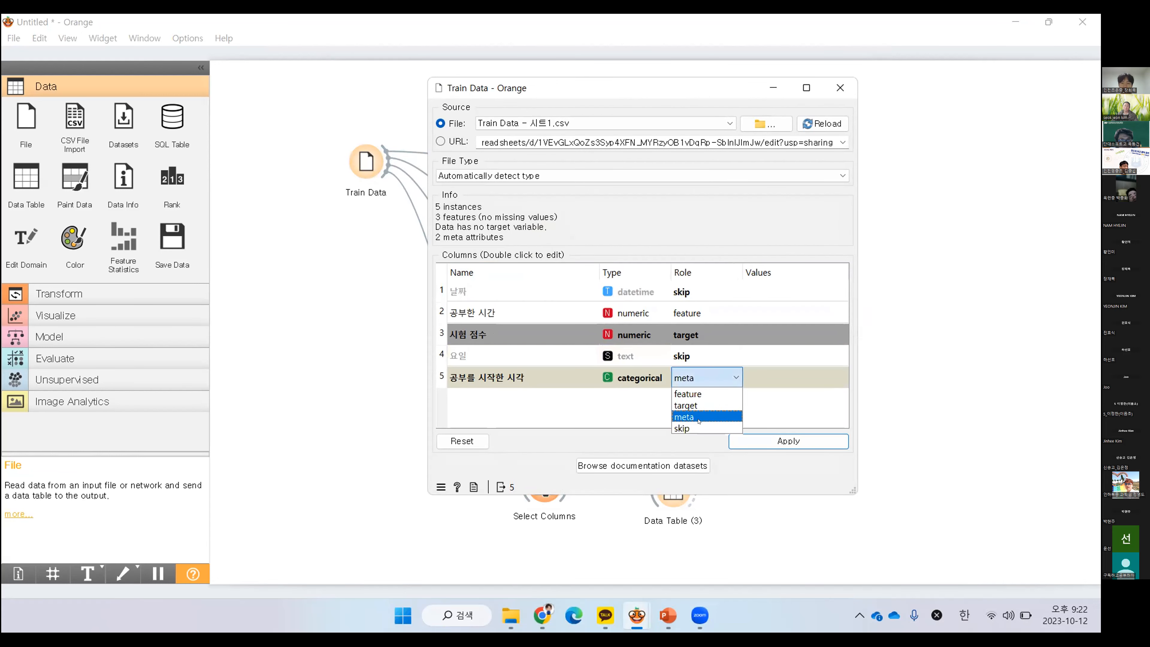
{"action": "left_click", "coordinate": [720, 428]}
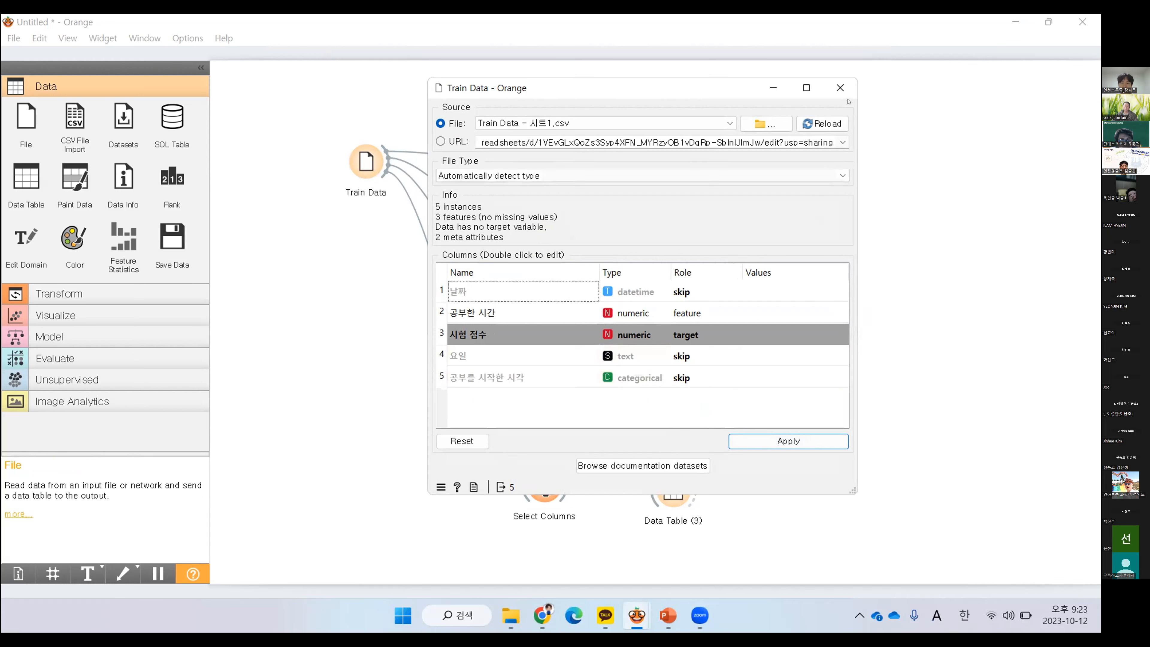
{"action": "left_click", "coordinate": [840, 88]}
Shift all widgets fed by Train Data higher on the canvas and move Select Rows with its two tables up below Scatter Plot
{"action": "left_click_drag", "start_coordinate": [764, 128], "coordinate": [507, 564]}
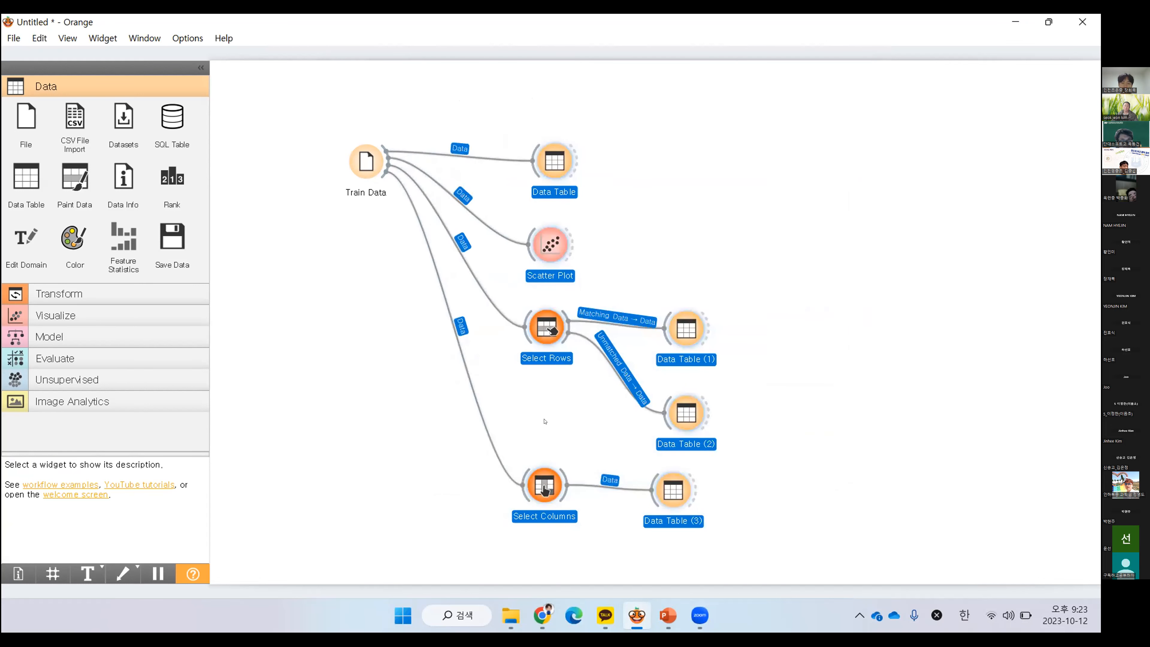
{"action": "left_click_drag", "start_coordinate": [555, 165], "coordinate": [558, 135]}
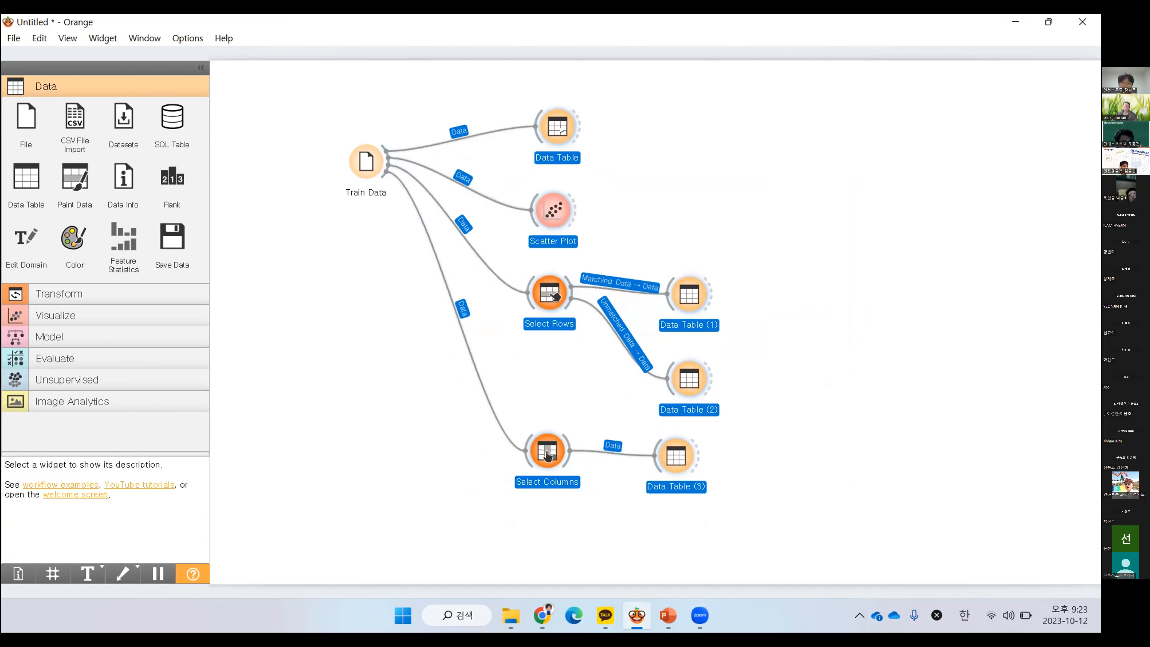
{"action": "left_click", "coordinate": [837, 153]}
{"action": "left_click_drag", "start_coordinate": [820, 91], "coordinate": [866, 334]}
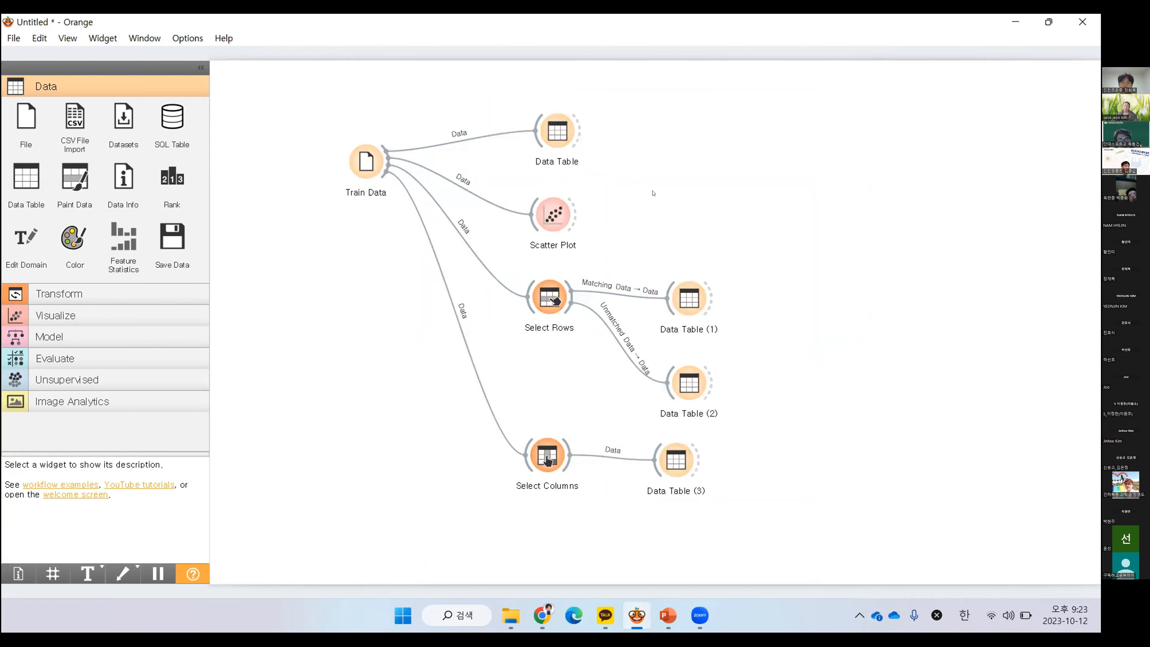
{"action": "left_click_drag", "start_coordinate": [800, 93], "coordinate": [487, 529]}
{"action": "mouse_move", "coordinate": [561, 136]}
{"action": "left_mouse_down"}
{"action": "mouse_move", "coordinate": [636, 151]}
{"action": "mouse_move", "coordinate": [629, 118]}
{"action": "mouse_move", "coordinate": [617, 152]}
{"action": "mouse_move", "coordinate": [577, 119]}
{"action": "left_mouse_up"}
{"action": "left_click_drag", "start_coordinate": [874, 234], "coordinate": [595, 374]}
{"action": "left_click_drag", "start_coordinate": [591, 268], "coordinate": [590, 240]}
{"action": "left_click_drag", "start_coordinate": [611, 192], "coordinate": [606, 174]}
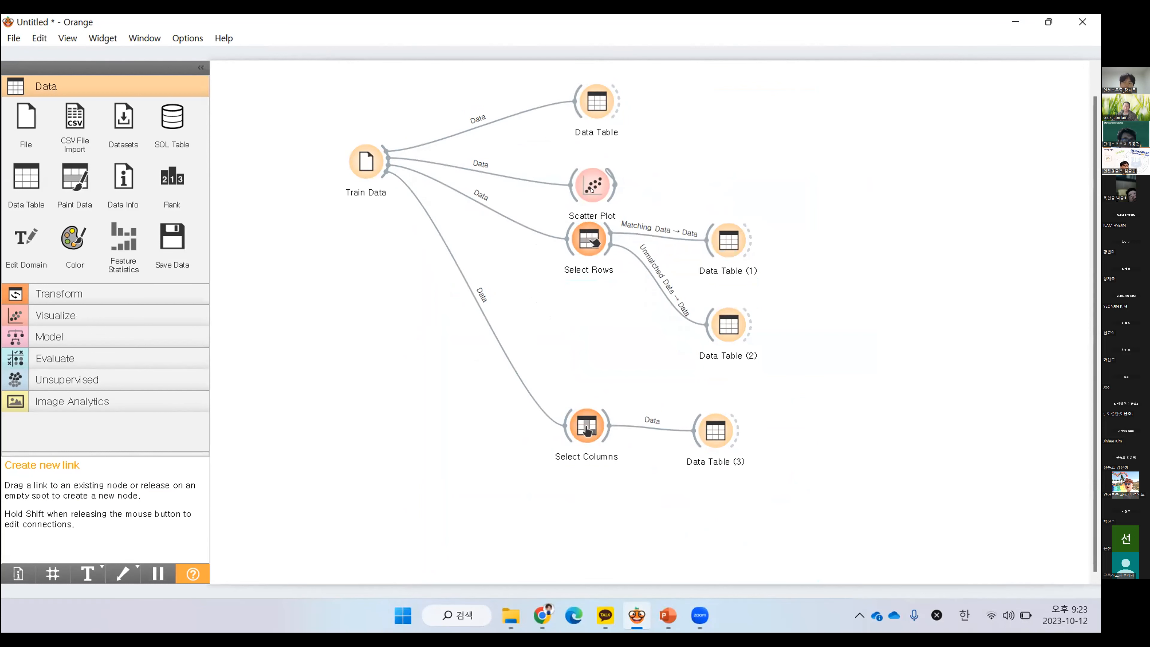
{"action": "left_click", "coordinate": [692, 239]}
{"action": "left_click", "coordinate": [635, 173]}
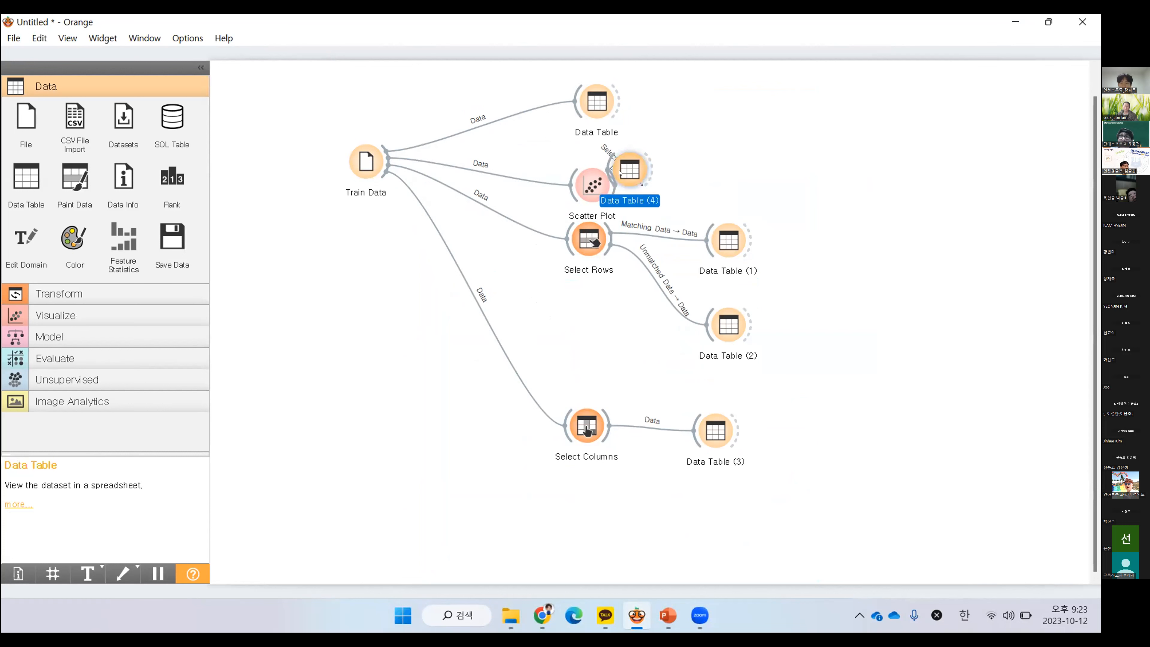
{"action": "key", "text": "Delete"}
Move Scatter Plot, Select Rows and Select Columns up with their linked tables to free space below them on the canvas
{"action": "left_click_drag", "start_coordinate": [660, 153], "coordinate": [597, 168]}
{"action": "left_click_drag", "start_coordinate": [594, 182], "coordinate": [597, 149]}
{"action": "left_click_drag", "start_coordinate": [788, 194], "coordinate": [578, 334]}
{"action": "left_click_drag", "start_coordinate": [583, 275], "coordinate": [587, 249]}
{"action": "left_click_drag", "start_coordinate": [812, 345], "coordinate": [557, 471]}
{"action": "left_click_drag", "start_coordinate": [591, 423], "coordinate": [609, 356]}
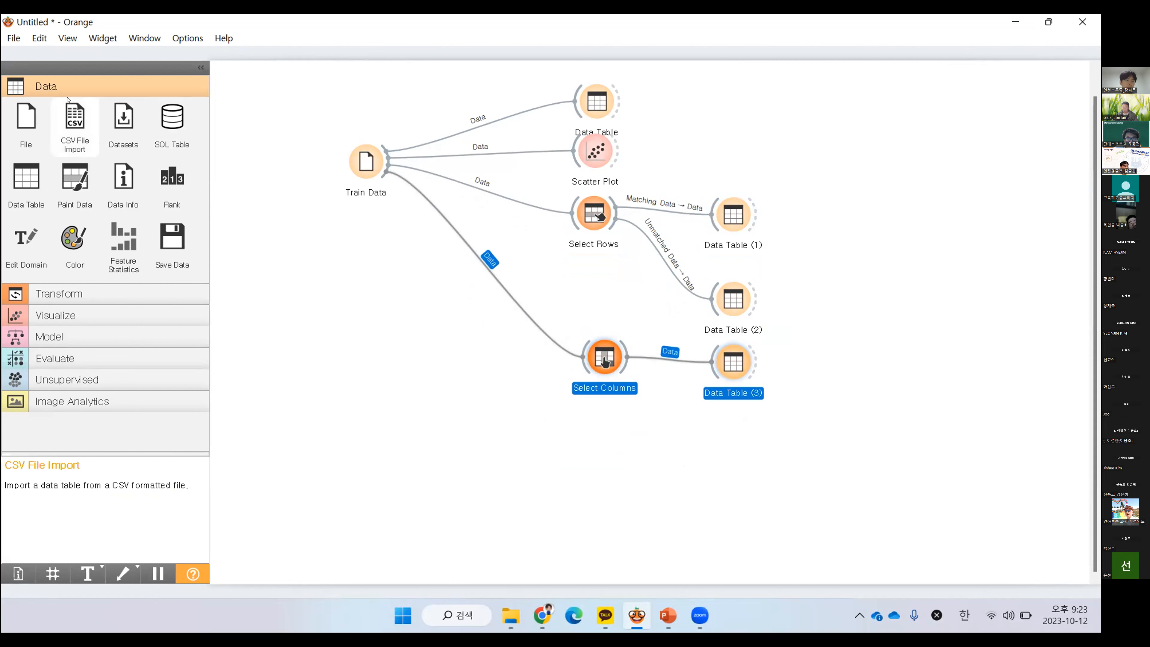
Add a File widget in the free space below Train Data and rename it Test Data
{"action": "left_click", "coordinate": [27, 119]}
{"action": "left_click_drag", "start_coordinate": [847, 358], "coordinate": [379, 431]}
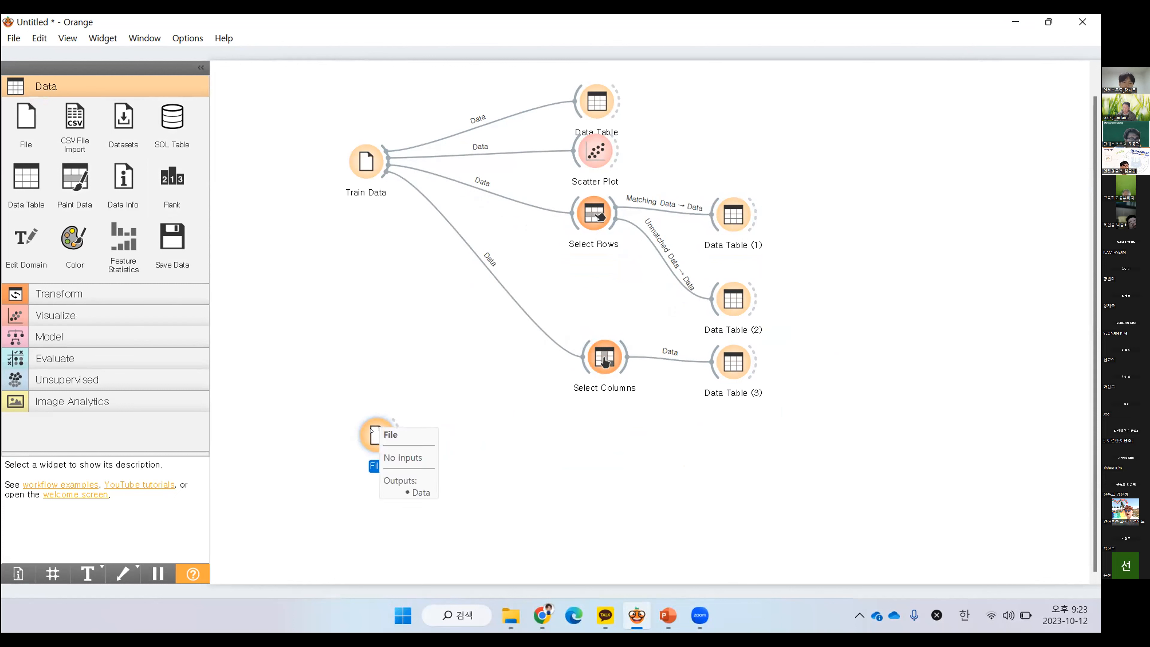
{"action": "right_click", "coordinate": [370, 431]}
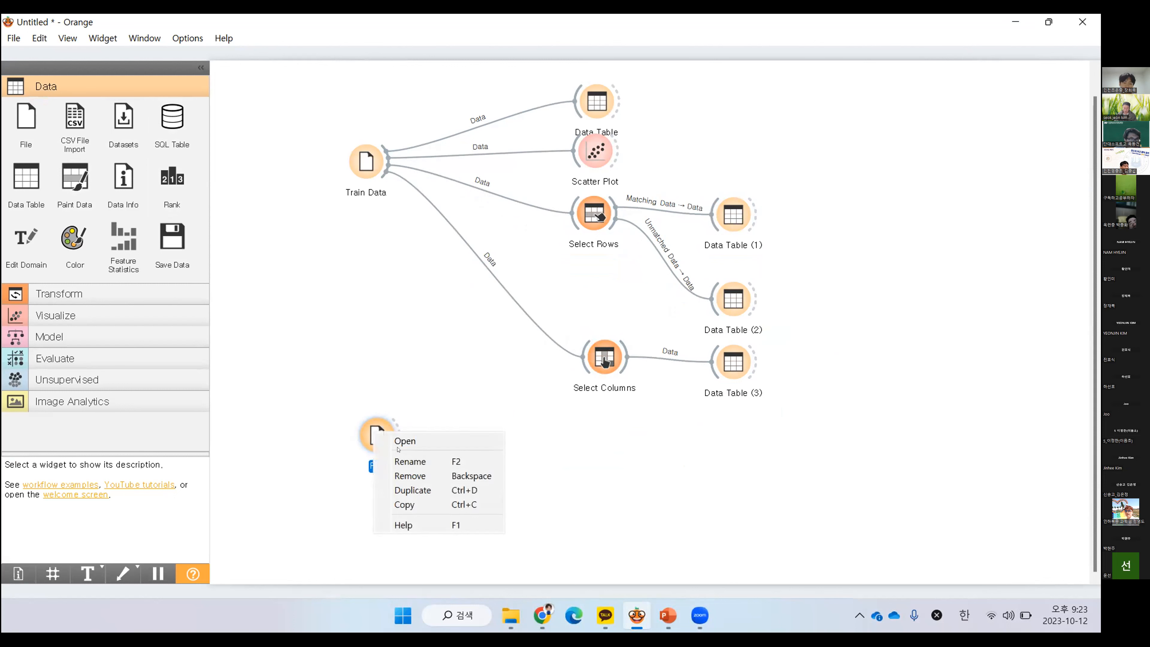
{"action": "left_click", "coordinate": [410, 462]}
{"action": "type", "text": "Test Data"}
{"action": "key", "text": "Return"}
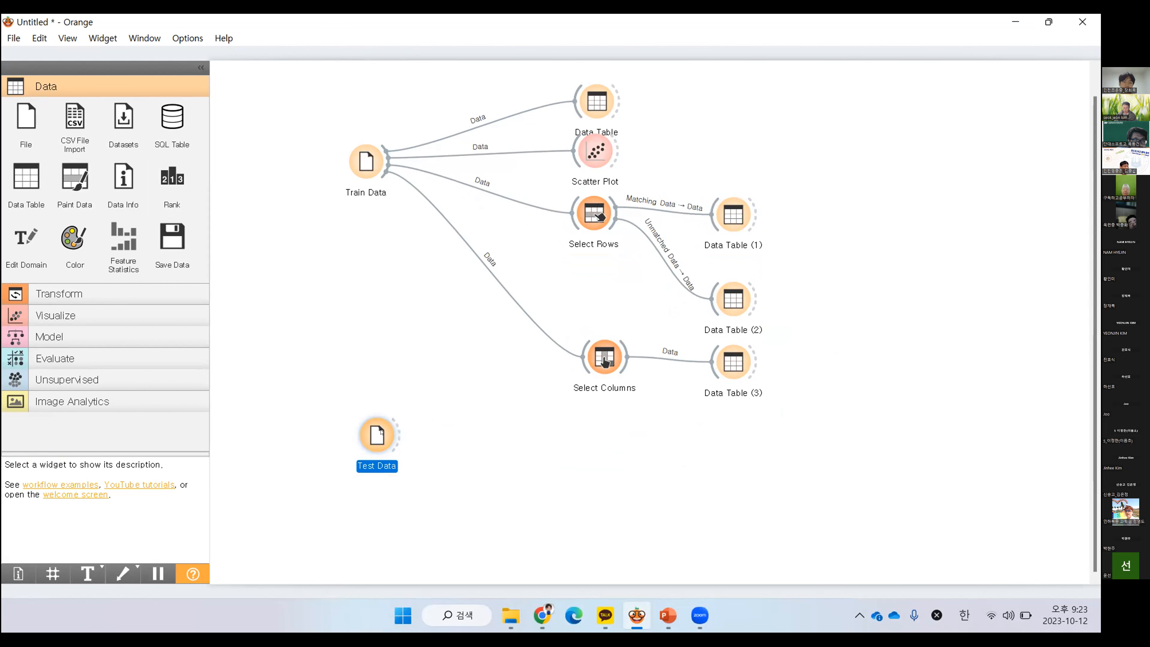
Load the file Test Data - 시트1.csv into the Test Data widget
{"action": "double_click", "coordinate": [379, 437]}
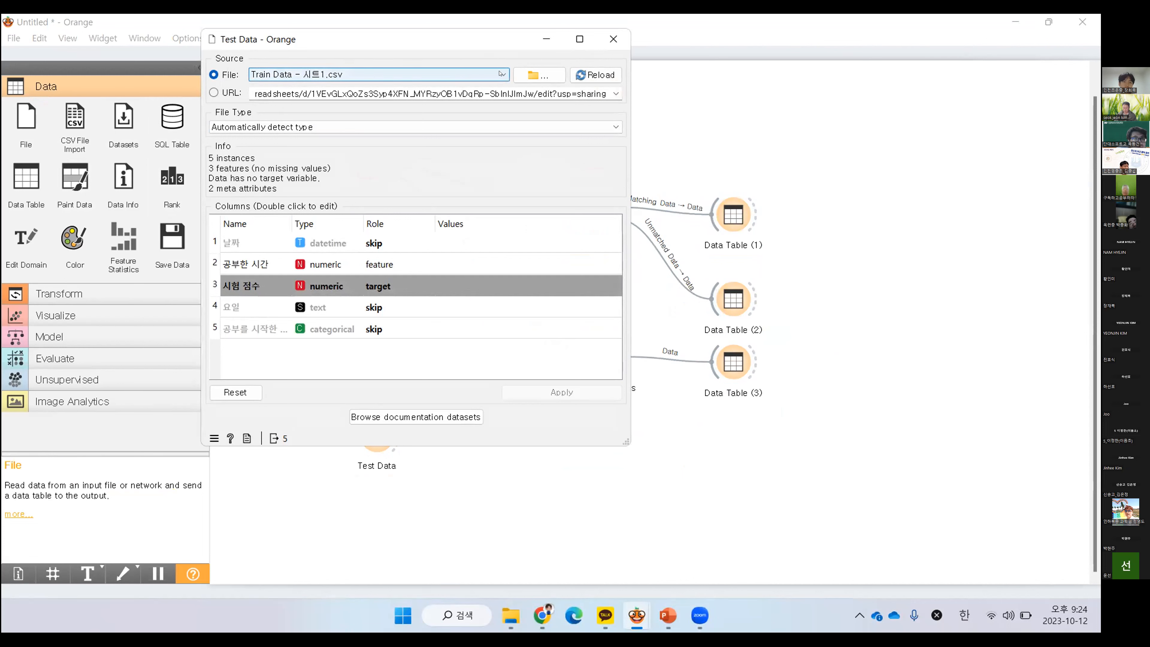
{"action": "left_click", "coordinate": [518, 80]}
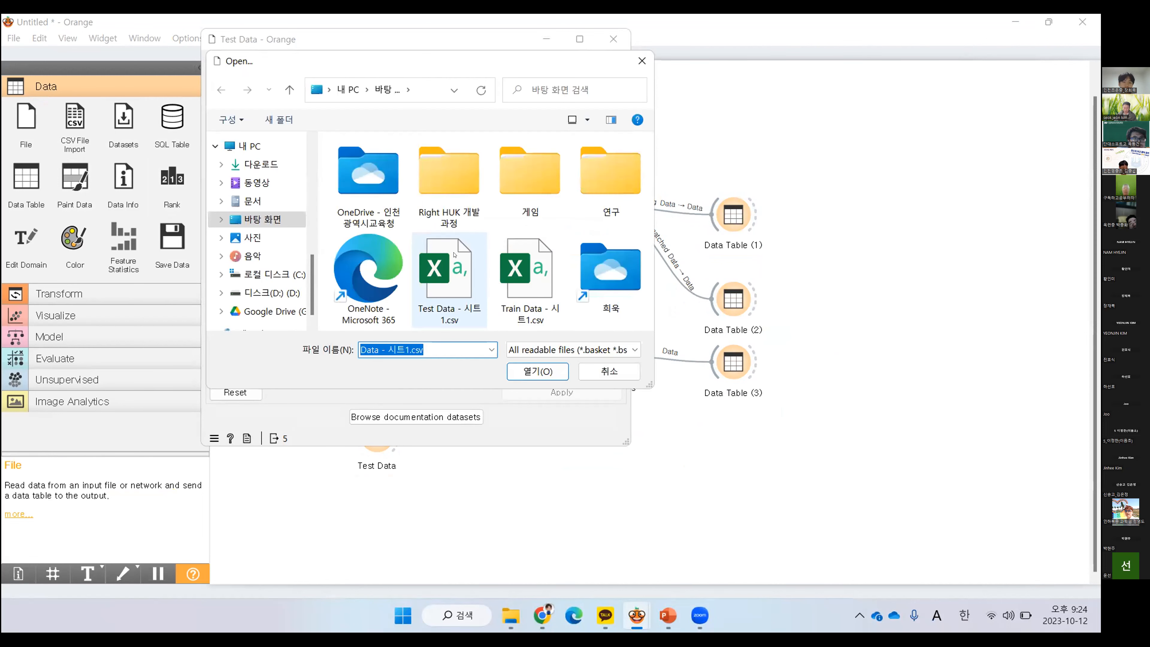
{"action": "double_click", "coordinate": [442, 312]}
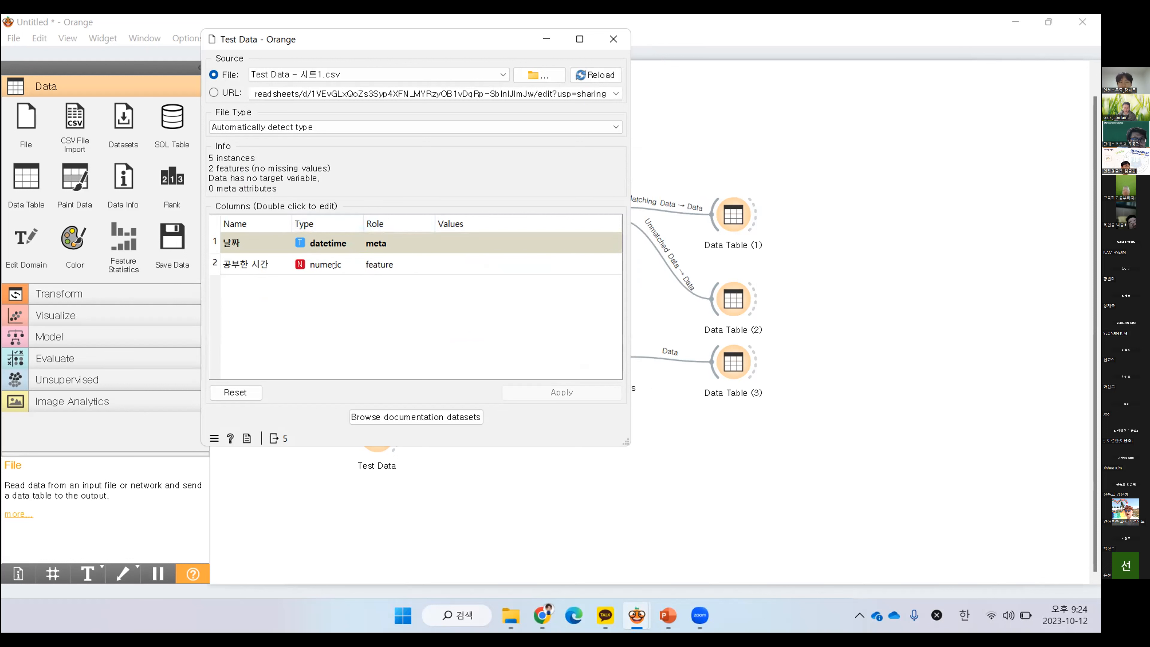
Set the role of the 날짜 column to skip in the Test Data widget and apply the change
{"action": "double_click", "coordinate": [381, 247]}
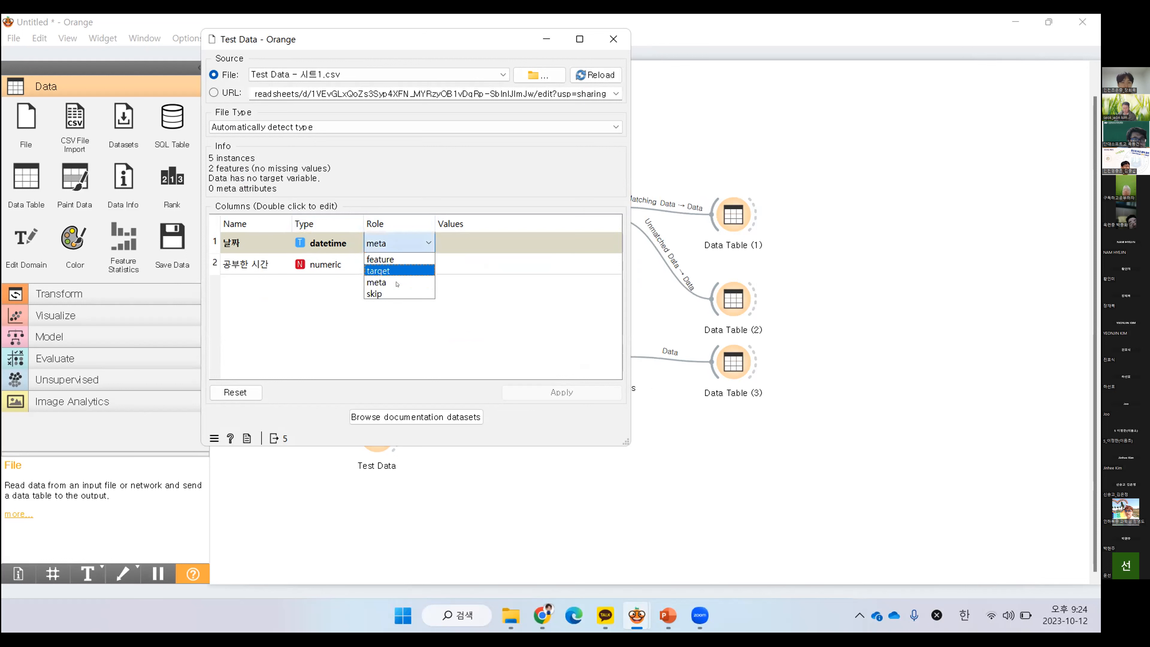
{"action": "left_click", "coordinate": [397, 293]}
{"action": "left_click", "coordinate": [518, 387]}
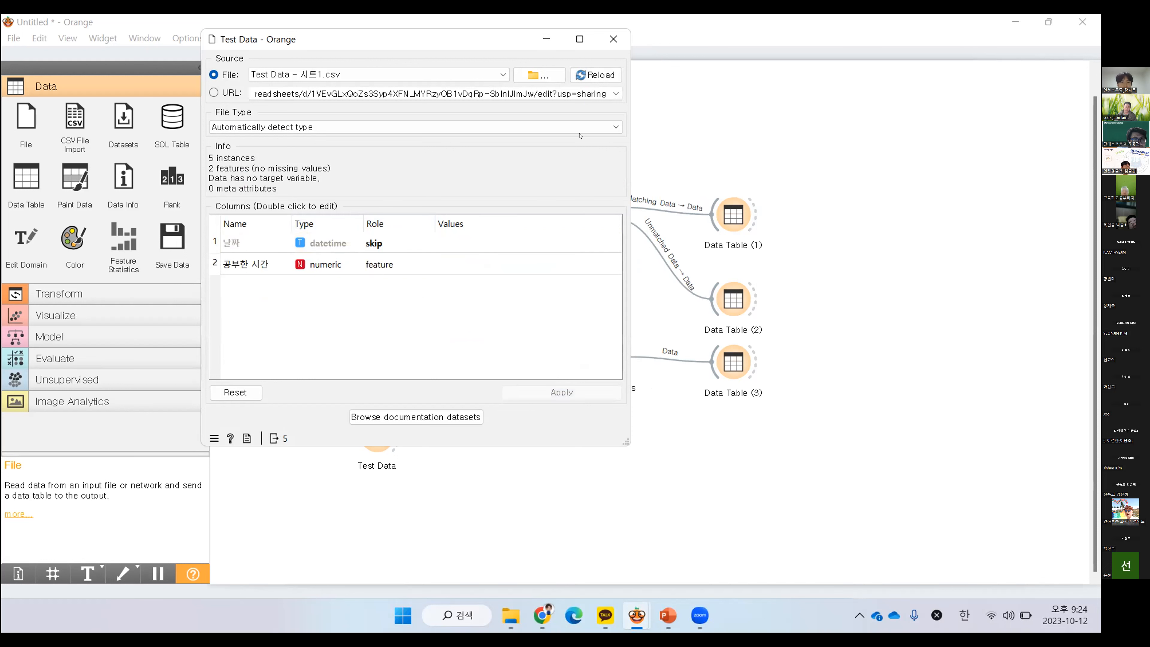
{"action": "left_click", "coordinate": [614, 39]}
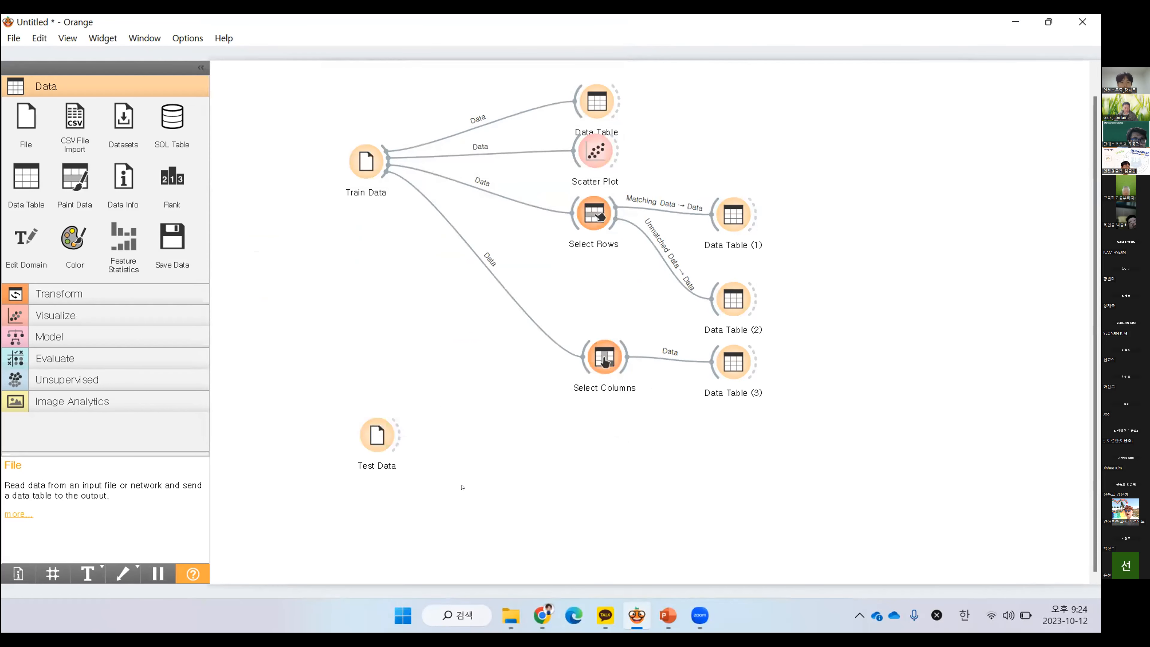
Add a Data Table next to Test Data, link Test Data to it, and view its contents
{"action": "left_click", "coordinate": [25, 182]}
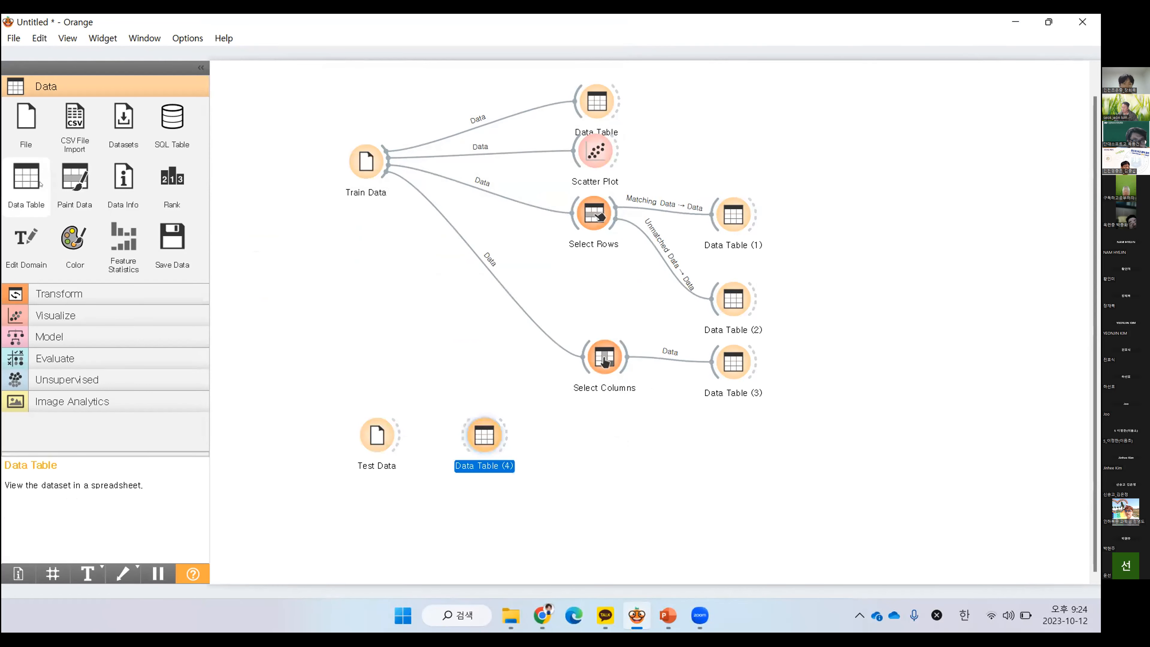
{"action": "left_click_drag", "start_coordinate": [397, 436], "coordinate": [481, 438]}
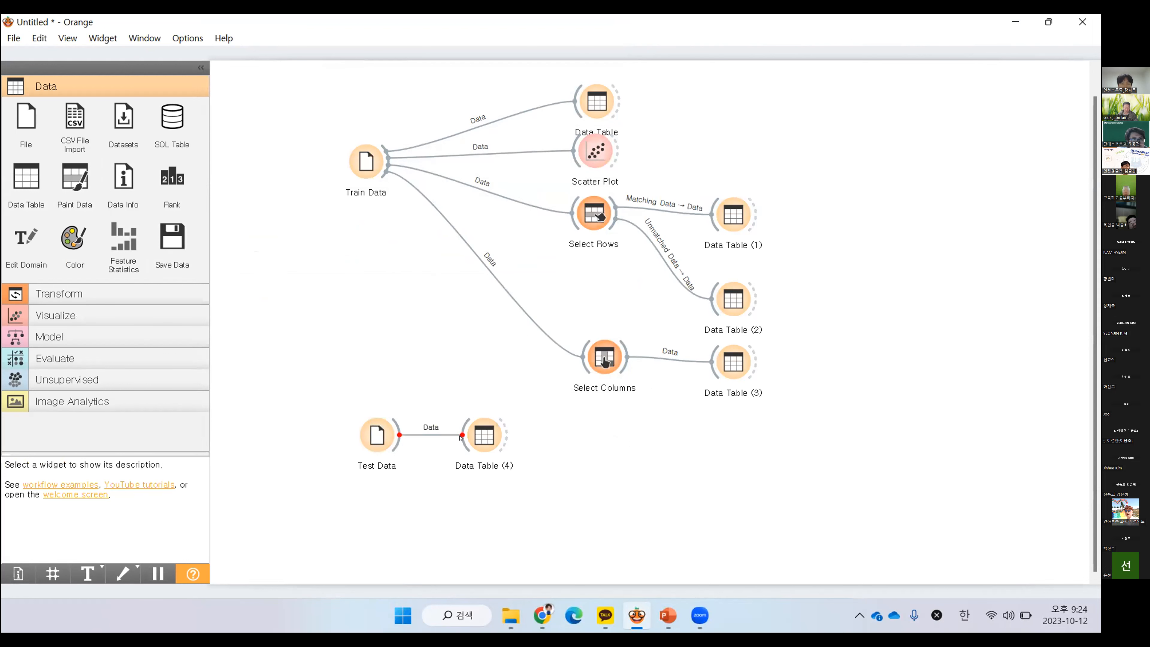
{"action": "double_click", "coordinate": [483, 436]}
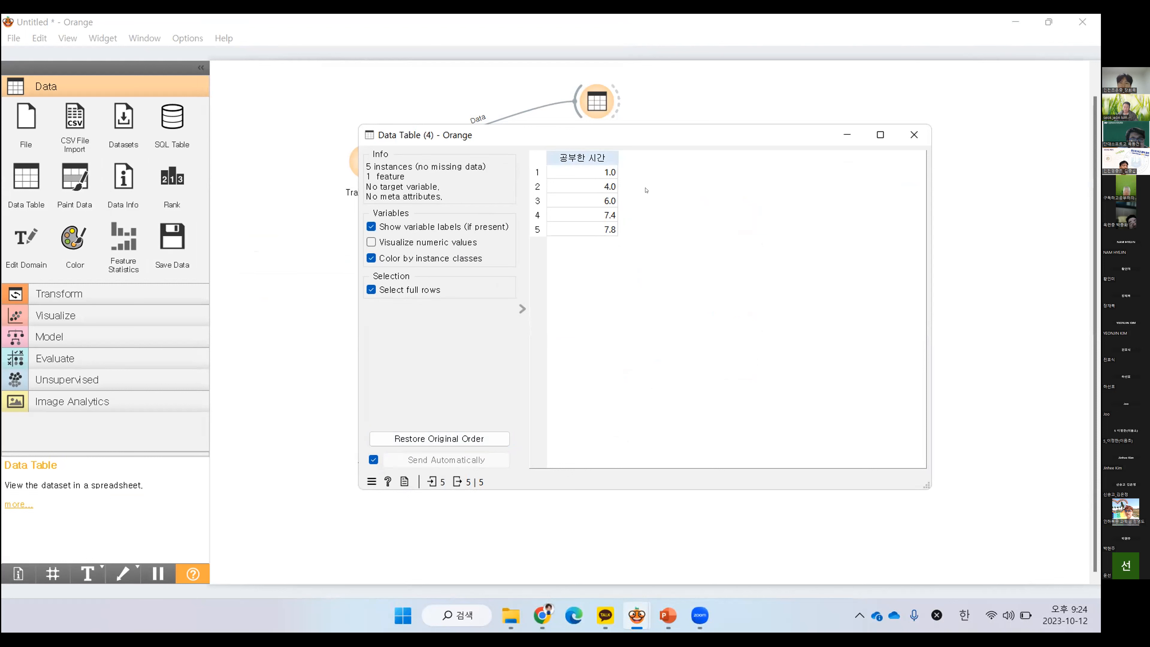
{"action": "left_click", "coordinate": [913, 135]}
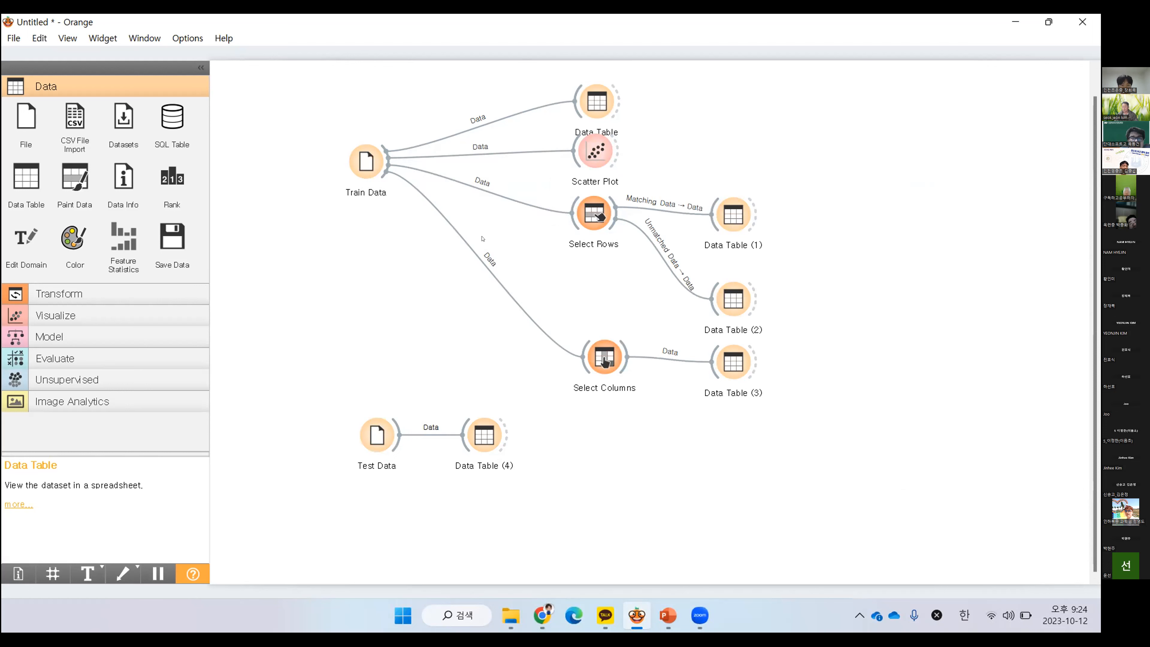
Move Test Data and its linked Data Table lower on the canvas to free space below Select Columns
{"action": "left_click_drag", "start_coordinate": [313, 390], "coordinate": [545, 509]}
{"action": "left_click_drag", "start_coordinate": [377, 436], "coordinate": [381, 526]}
{"action": "right_click", "coordinate": [410, 393]}
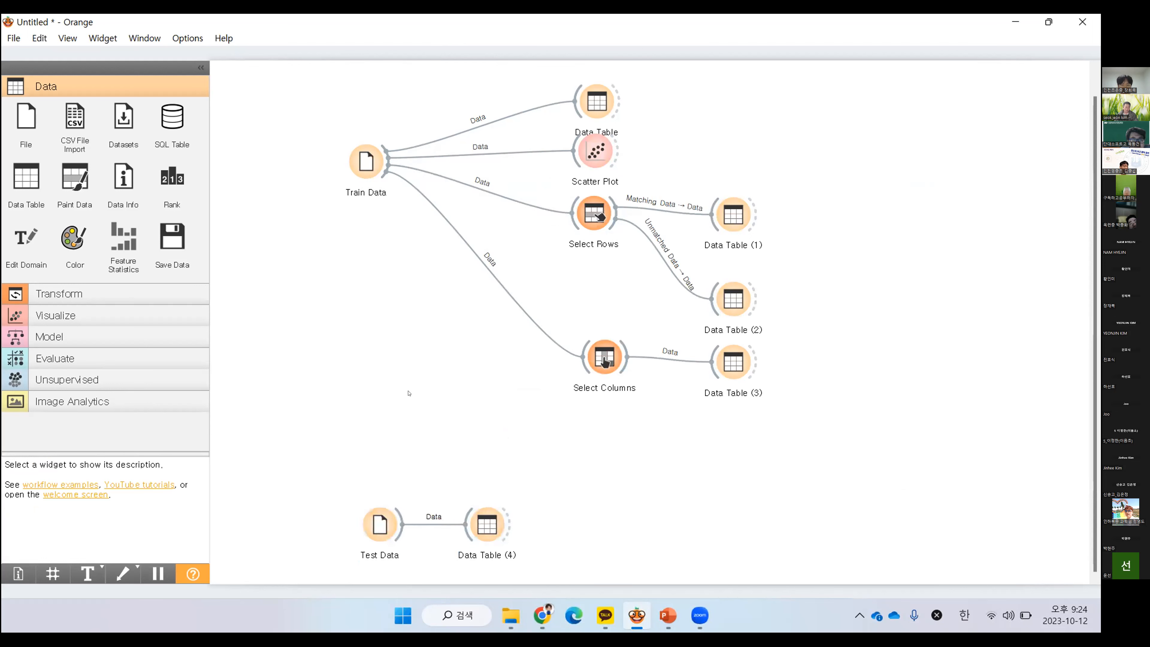
{"action": "left_click", "coordinate": [334, 410]}
Add a Linear Regression widget below Select Columns, link Train Data to it, and view its settings
{"action": "left_click", "coordinate": [50, 336]}
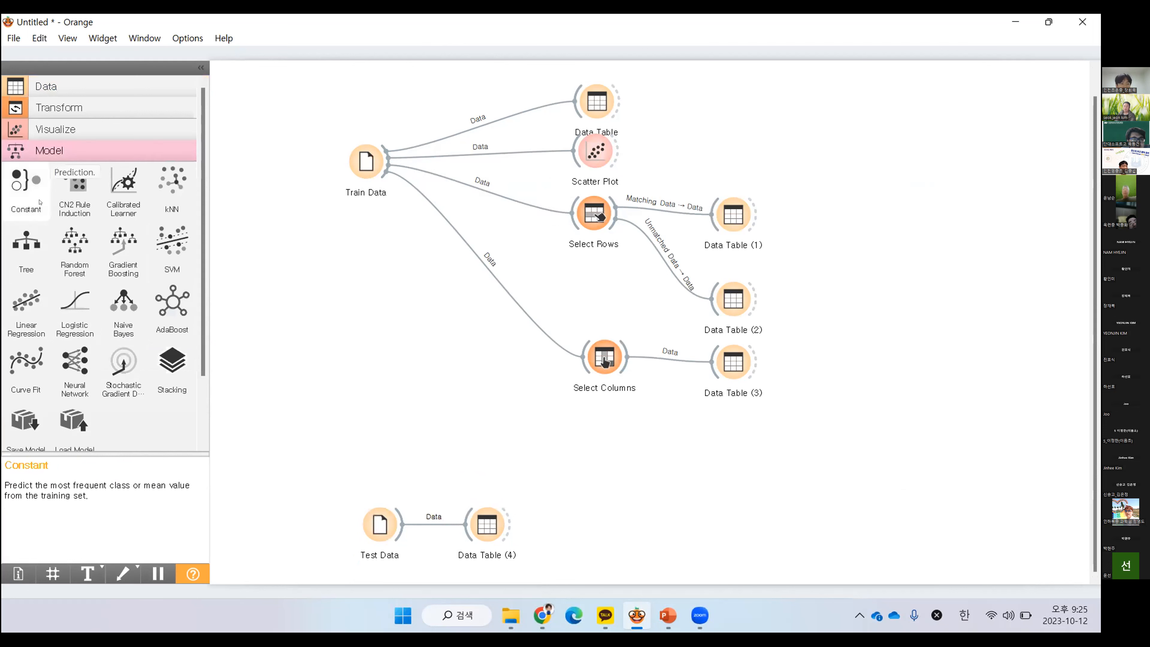
{"action": "left_click", "coordinate": [14, 310]}
{"action": "left_click_drag", "start_coordinate": [598, 520], "coordinate": [546, 430]}
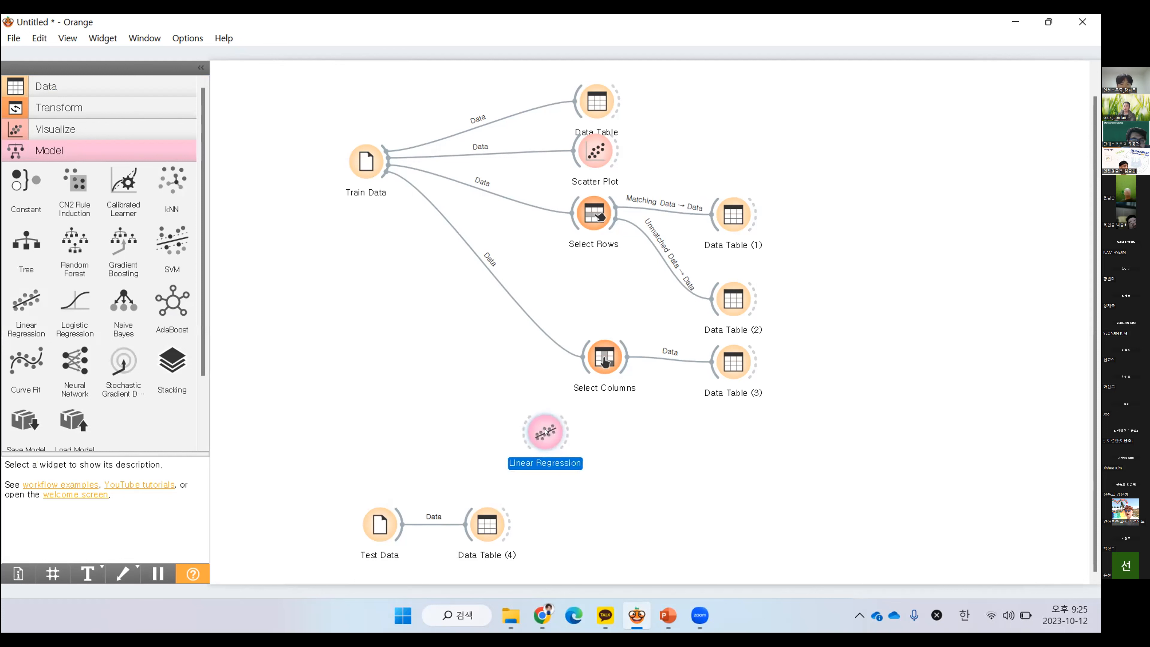
{"action": "left_click", "coordinate": [628, 449]}
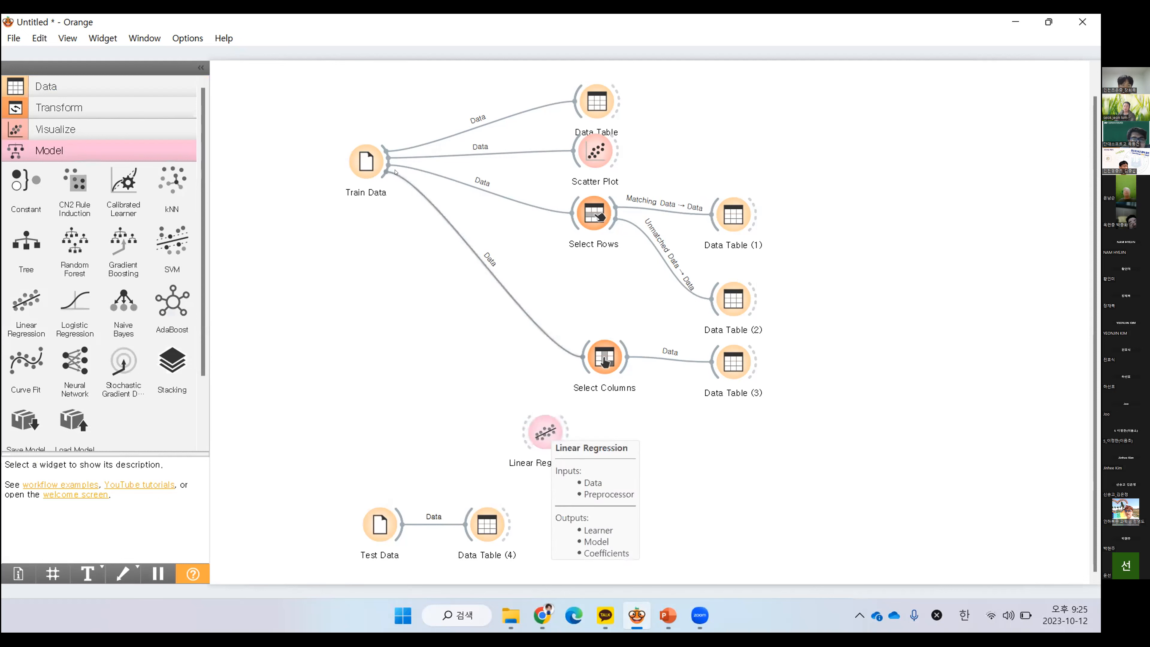
{"action": "left_click_drag", "start_coordinate": [381, 175], "coordinate": [565, 433]}
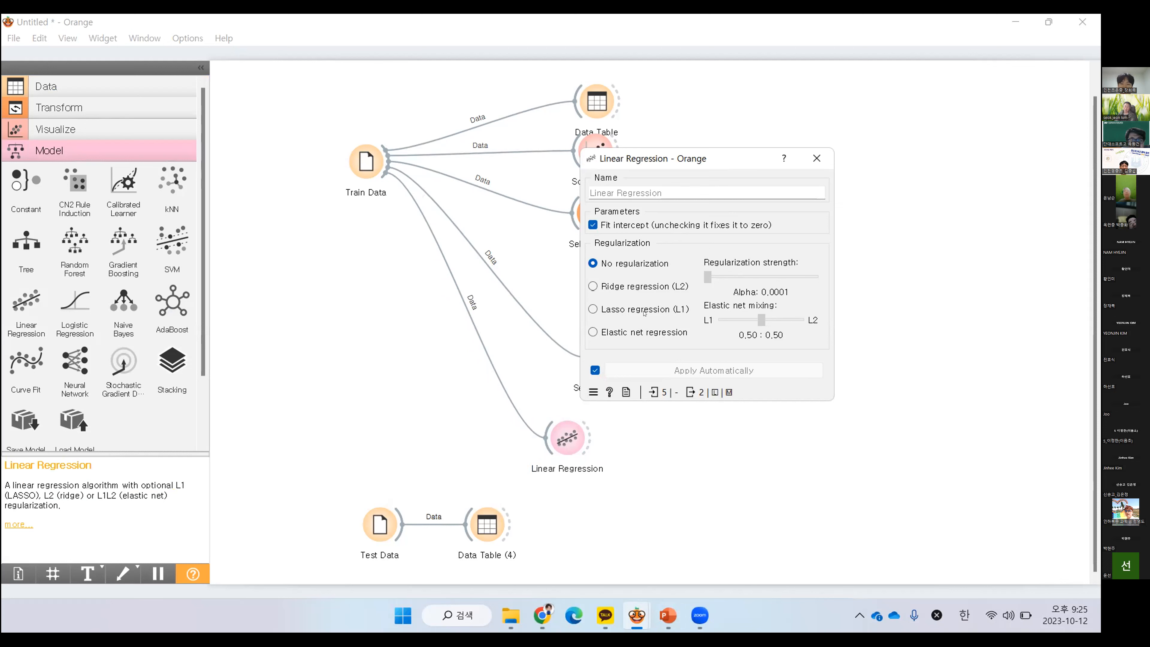
{"action": "left_click", "coordinate": [817, 158]}
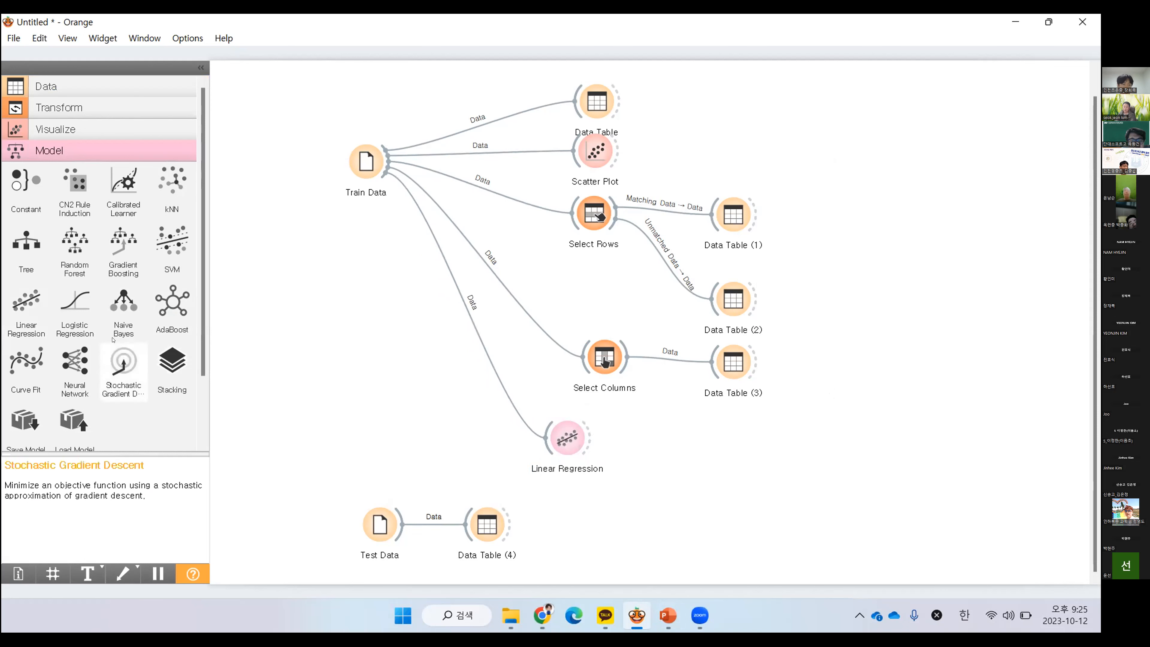
Add a Predictions widget beside Linear Regression and link the regression model to it as predictor
{"action": "scroll", "coordinate": [105, 344], "scroll_direction": "down", "scroll_amount": 3}
{"action": "left_click", "coordinate": [80, 397]}
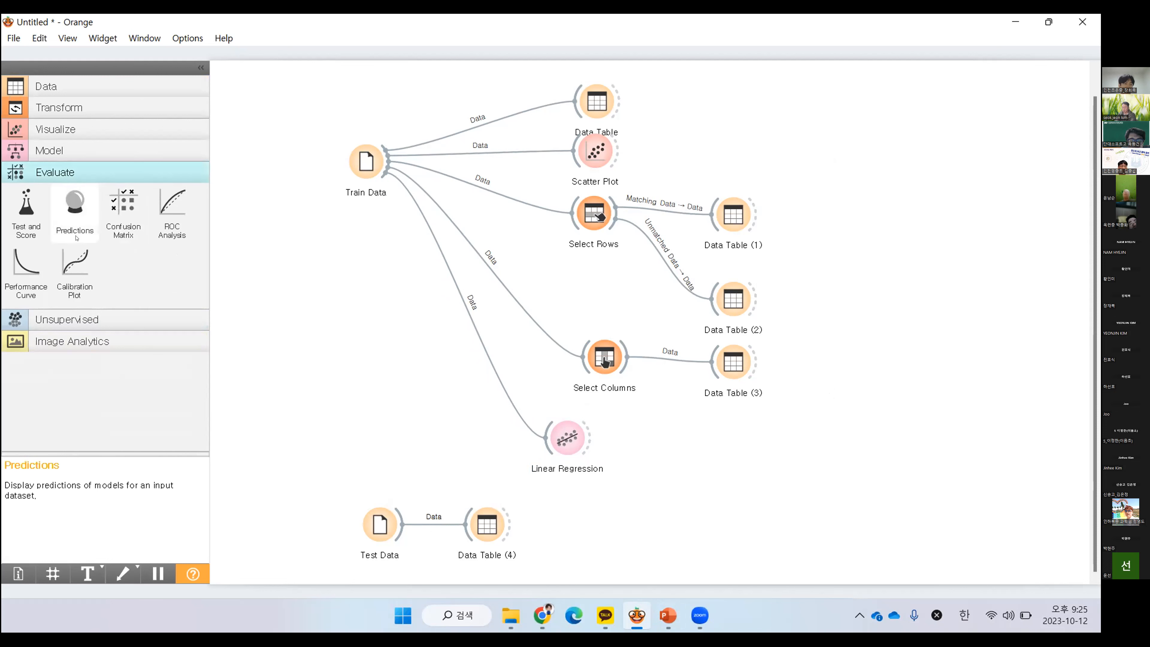
{"action": "left_click", "coordinate": [75, 209]}
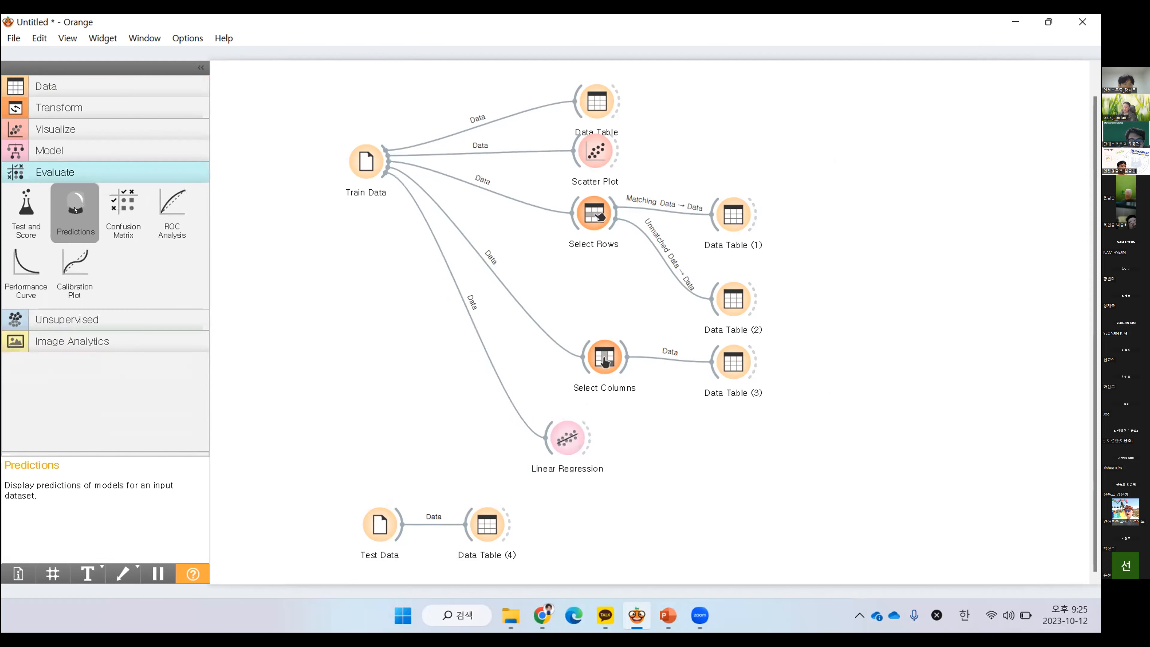
{"action": "left_click_drag", "start_coordinate": [664, 432], "coordinate": [715, 454]}
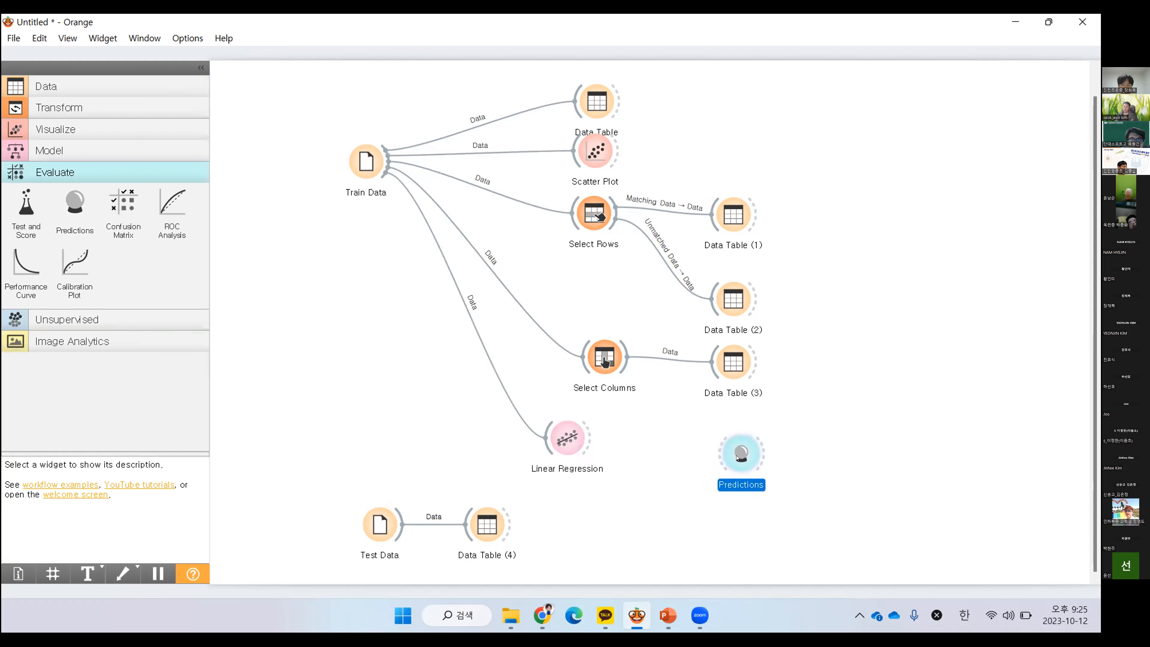
{"action": "left_click_drag", "start_coordinate": [590, 441], "coordinate": [720, 458]}
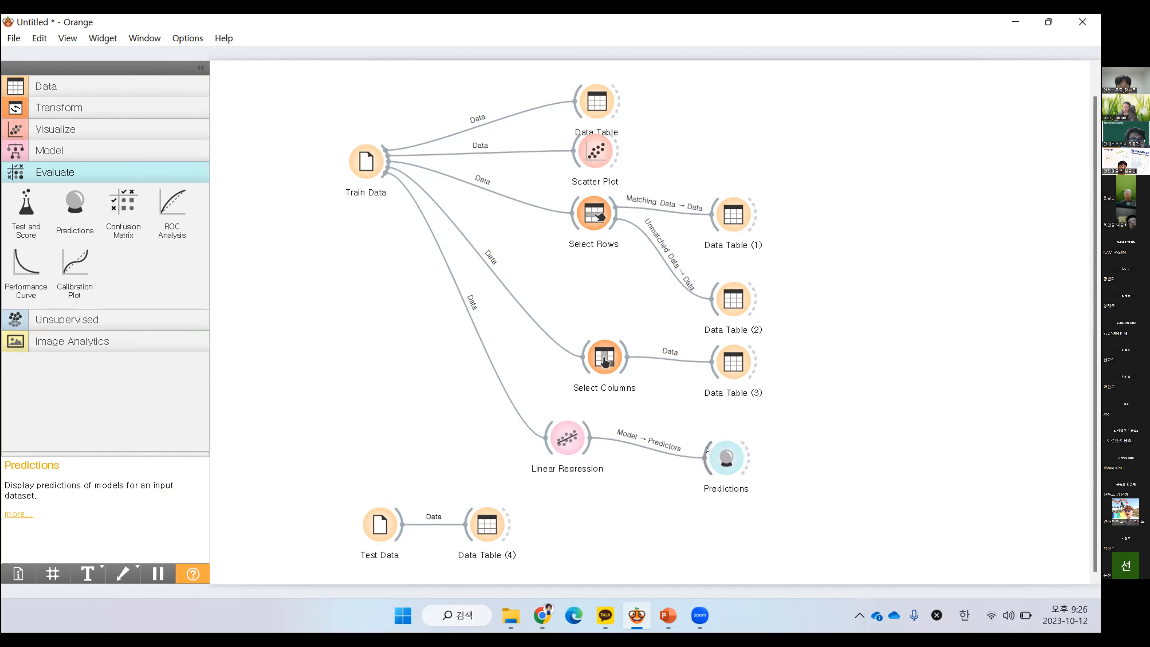
Shift Test Data and its table slightly lower, then move the table farther away from Test Data
{"action": "left_click_drag", "start_coordinate": [578, 493], "coordinate": [354, 574]}
{"action": "left_click_drag", "start_coordinate": [372, 531], "coordinate": [388, 551]}
{"action": "right_click", "coordinate": [396, 485]}
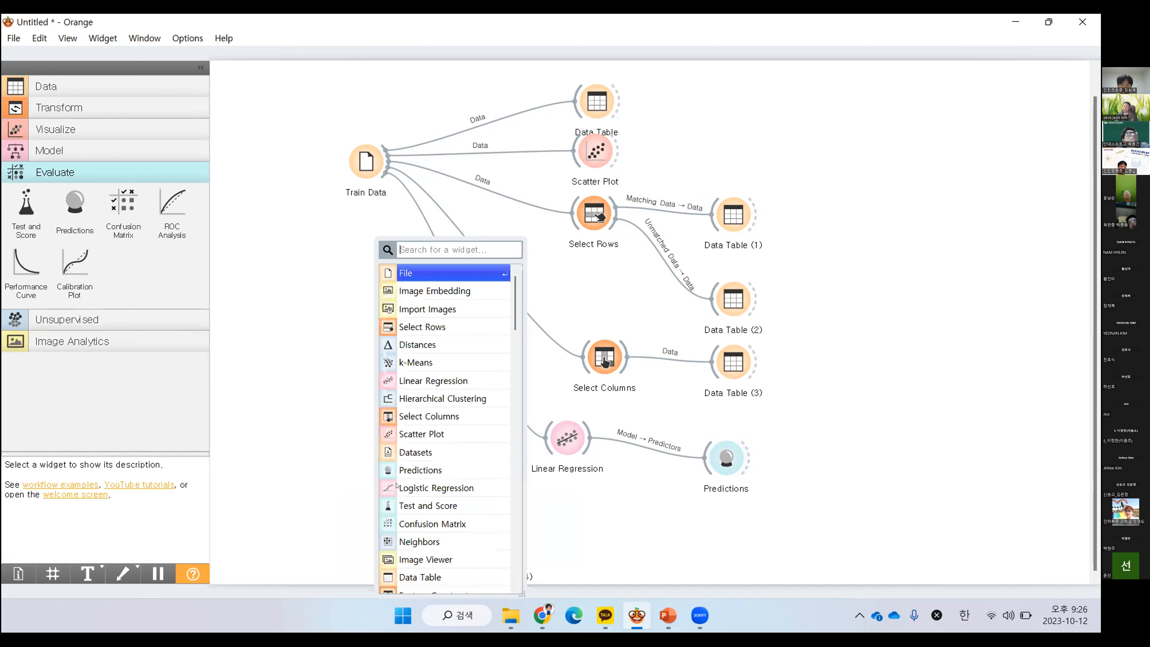
{"action": "left_click", "coordinate": [600, 505]}
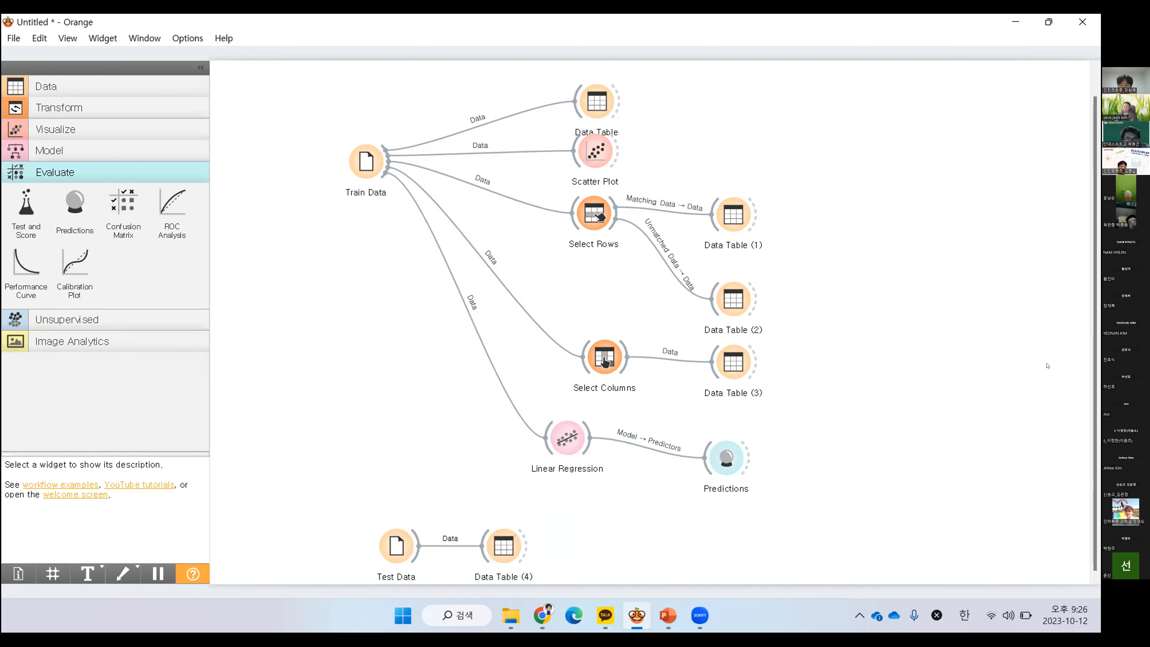
{"action": "left_click_drag", "start_coordinate": [1095, 358], "coordinate": [1096, 369]}
{"action": "left_click_drag", "start_coordinate": [490, 549], "coordinate": [565, 554]}
Link Test Data to the Predictions widget and view the predicted values for the test rows
{"action": "left_click", "coordinate": [425, 533]}
{"action": "left_click_drag", "start_coordinate": [425, 533], "coordinate": [721, 455]}
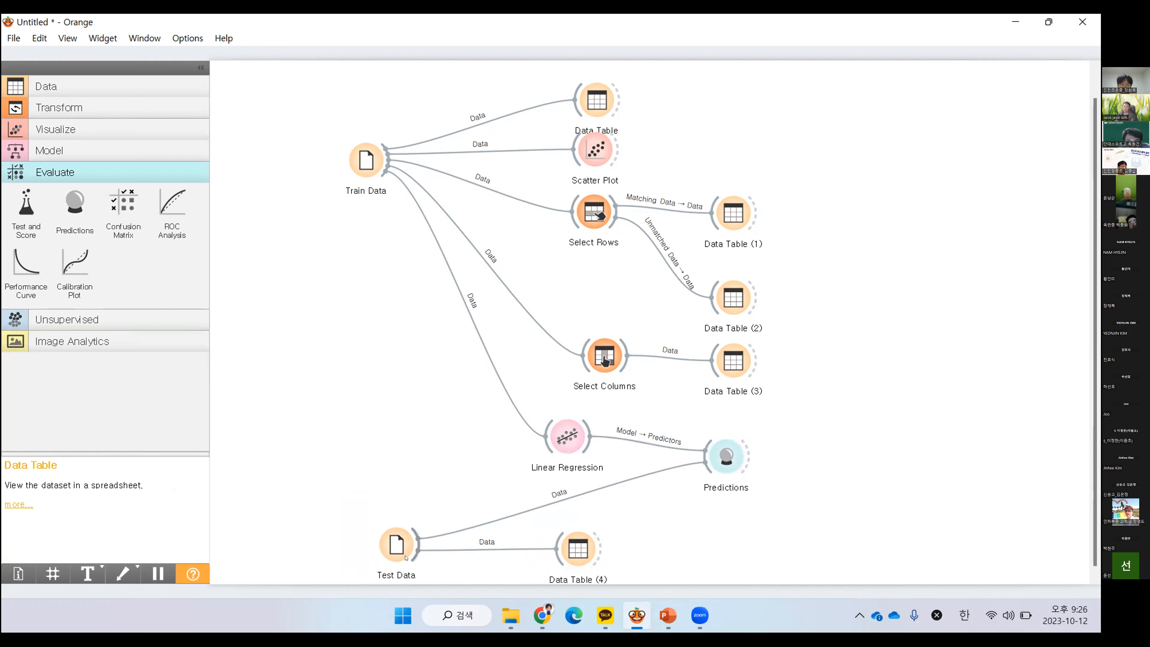
{"action": "double_click", "coordinate": [718, 465]}
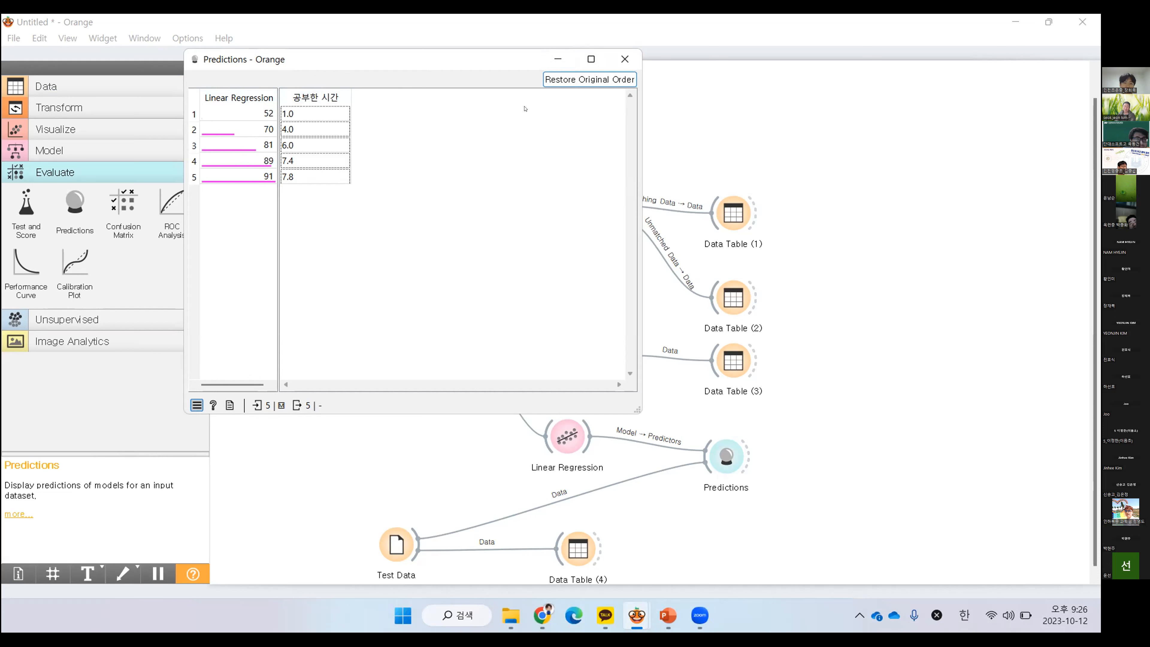
{"action": "left_click", "coordinate": [624, 59]}
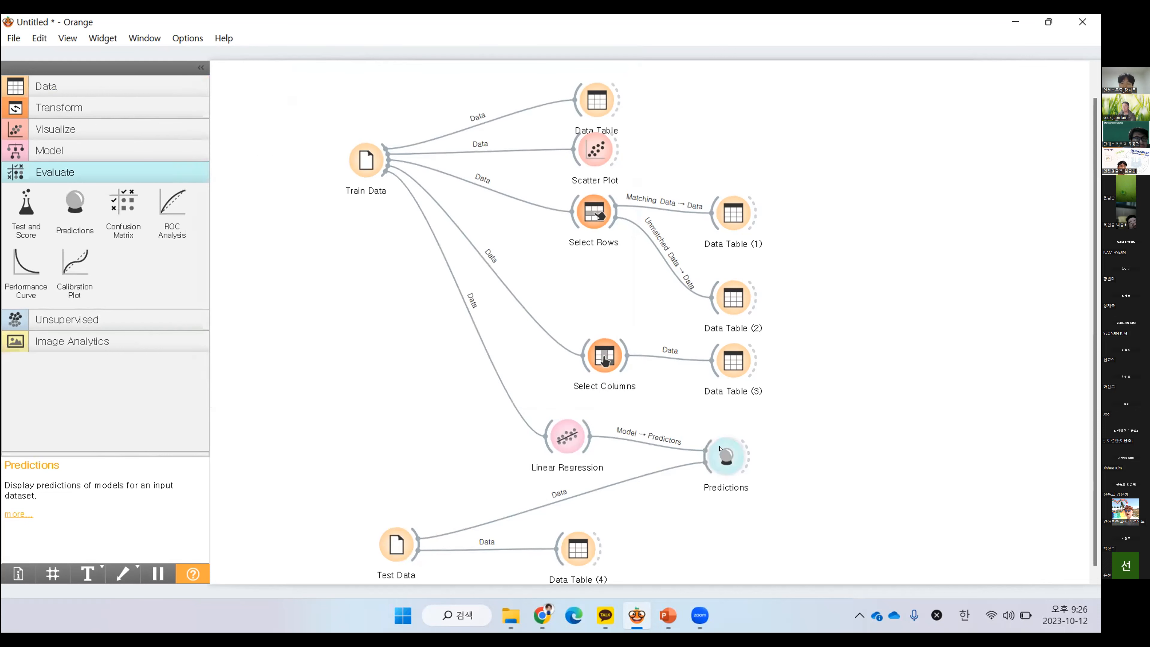
Add a Data Table beside Predictions, link the Predictions output to it, and view the resulting table
{"action": "left_click", "coordinate": [113, 86]}
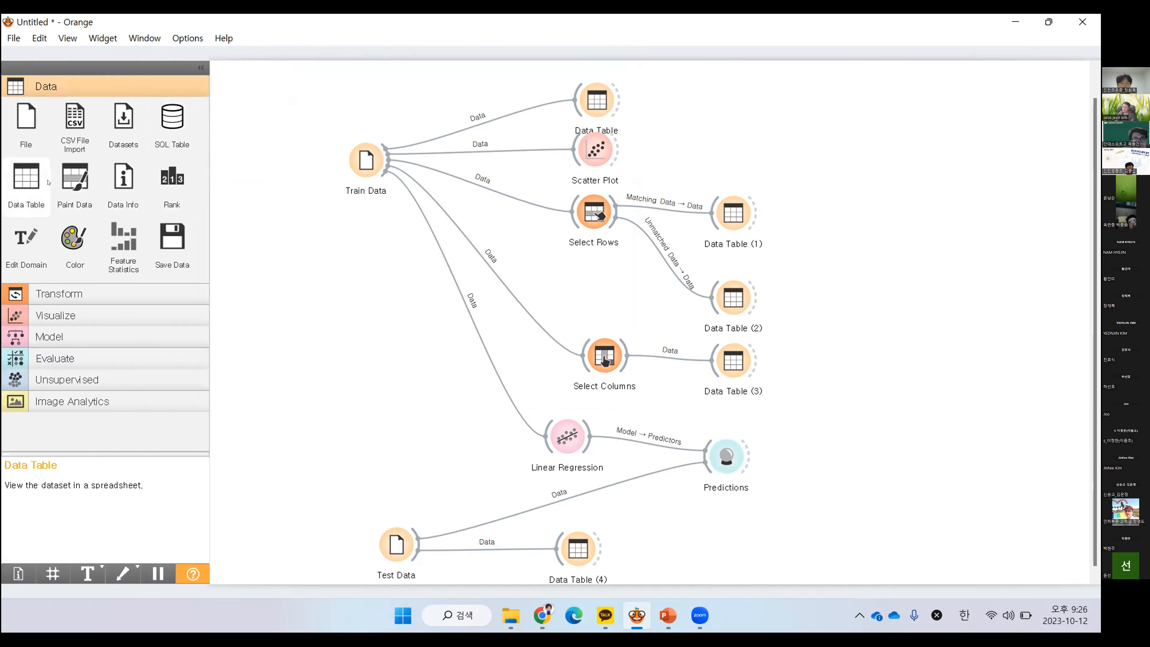
{"action": "left_click_drag", "start_coordinate": [58, 200], "coordinate": [857, 470]}
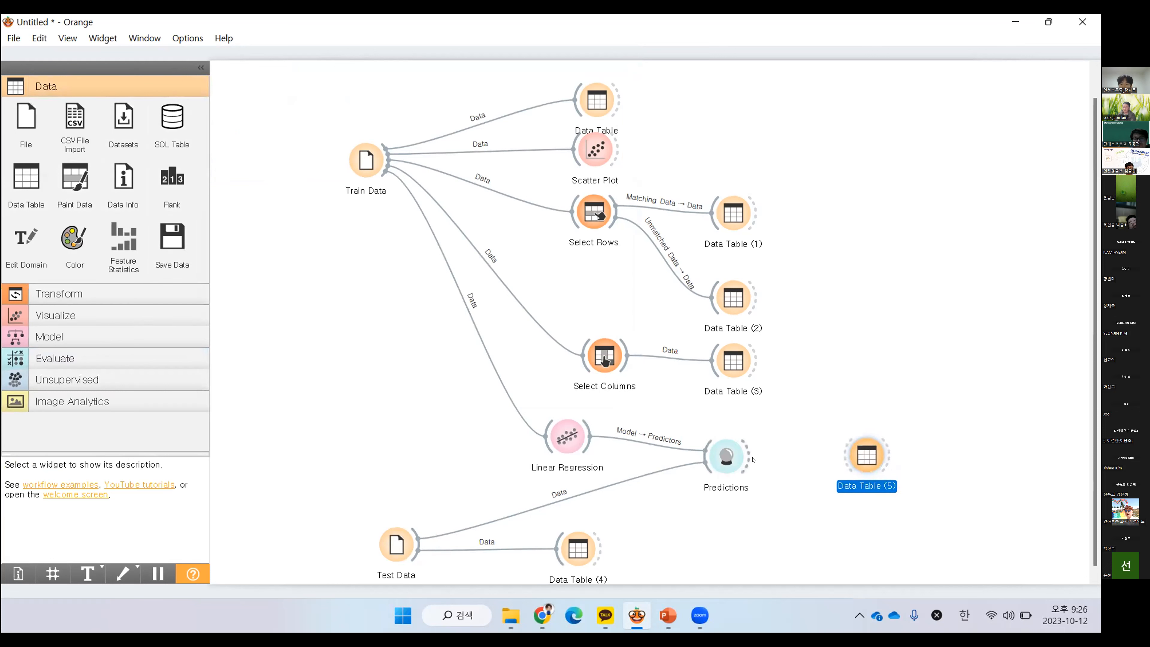
{"action": "left_click_drag", "start_coordinate": [747, 458], "coordinate": [851, 456]}
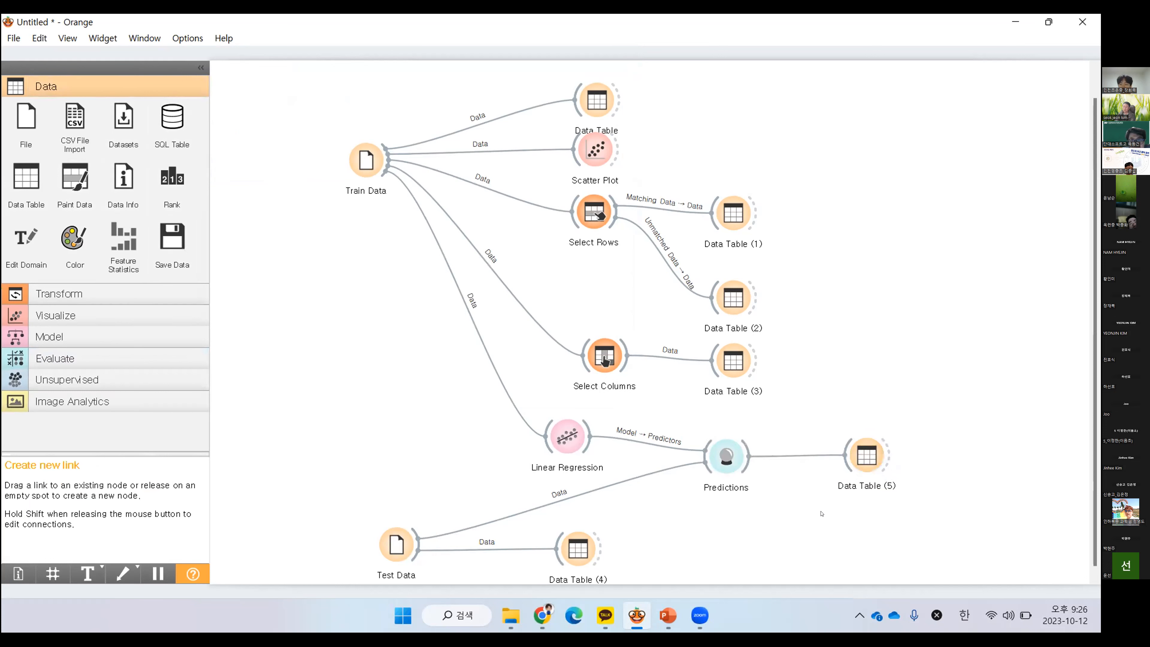
{"action": "double_click", "coordinate": [866, 457]}
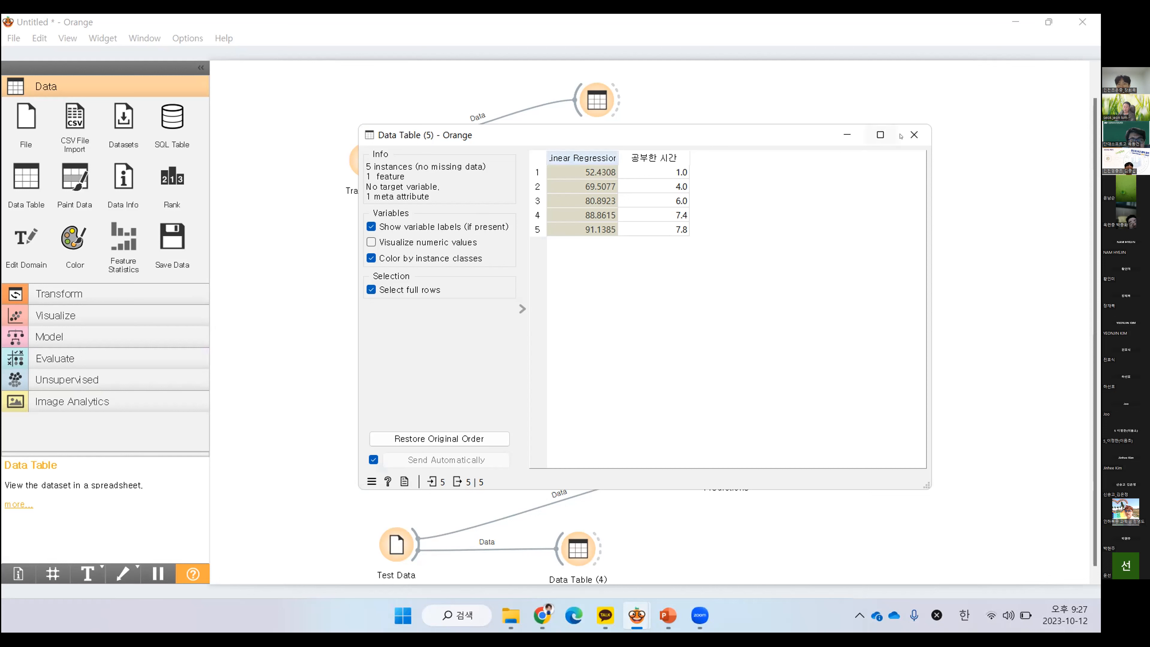
{"action": "left_click", "coordinate": [915, 134]}
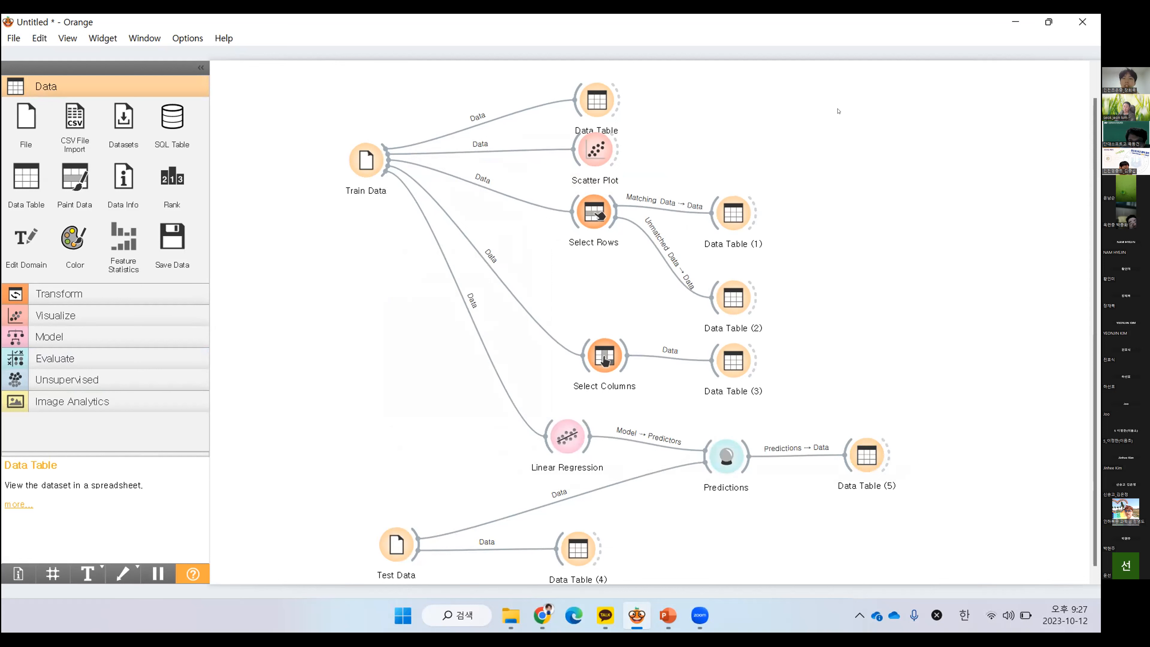
Delete Scatter Plot, Select Rows, Select Columns and all Data Tables above Linear Regression, and move the prediction and test widgets up beside Train Data
{"action": "left_click_drag", "start_coordinate": [826, 82], "coordinate": [561, 397]}
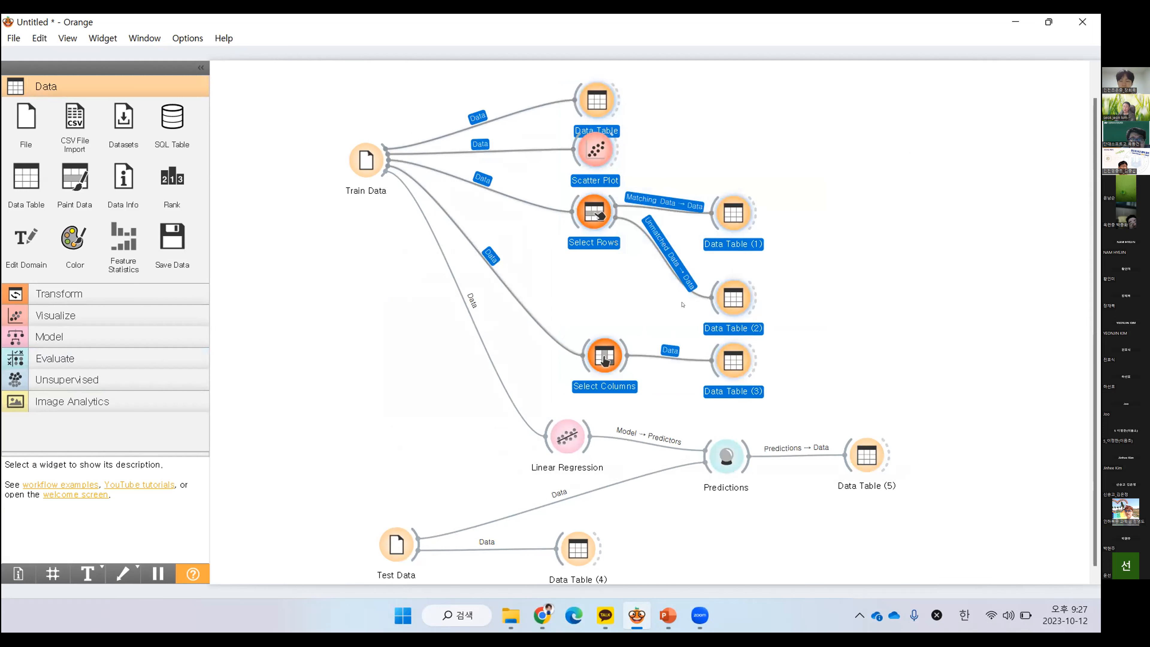
{"action": "key", "text": "Delete"}
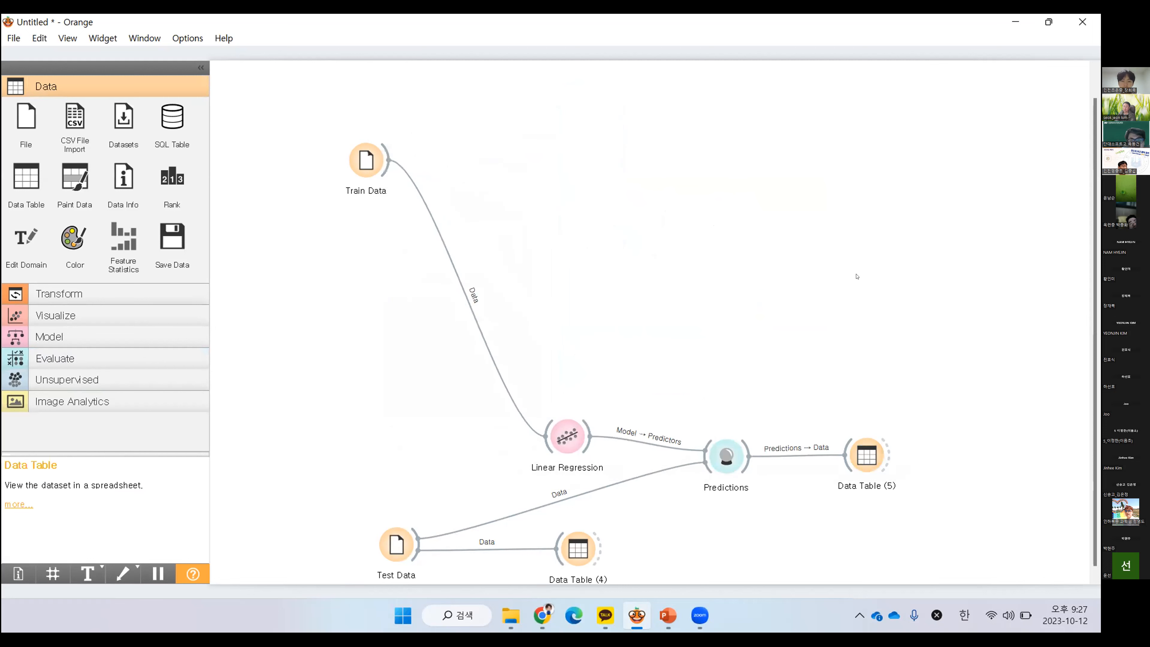
{"action": "left_click_drag", "start_coordinate": [828, 414], "coordinate": [367, 569]}
{"action": "left_click_drag", "start_coordinate": [561, 432], "coordinate": [523, 184]}
{"action": "left_click", "coordinate": [673, 302]}
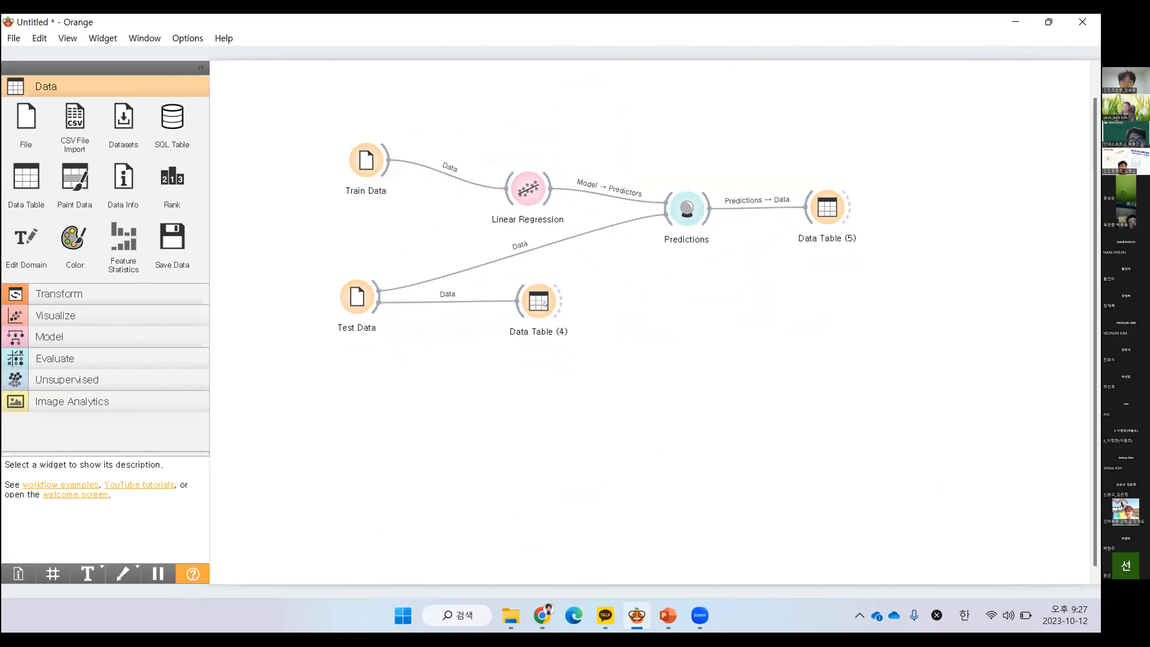
Delete the Data Table linked to Test Data and arrange the remaining widgets compactly, with Predictions between the Train Data and Test Data rows
{"action": "left_click_drag", "start_coordinate": [537, 303], "coordinate": [553, 332]}
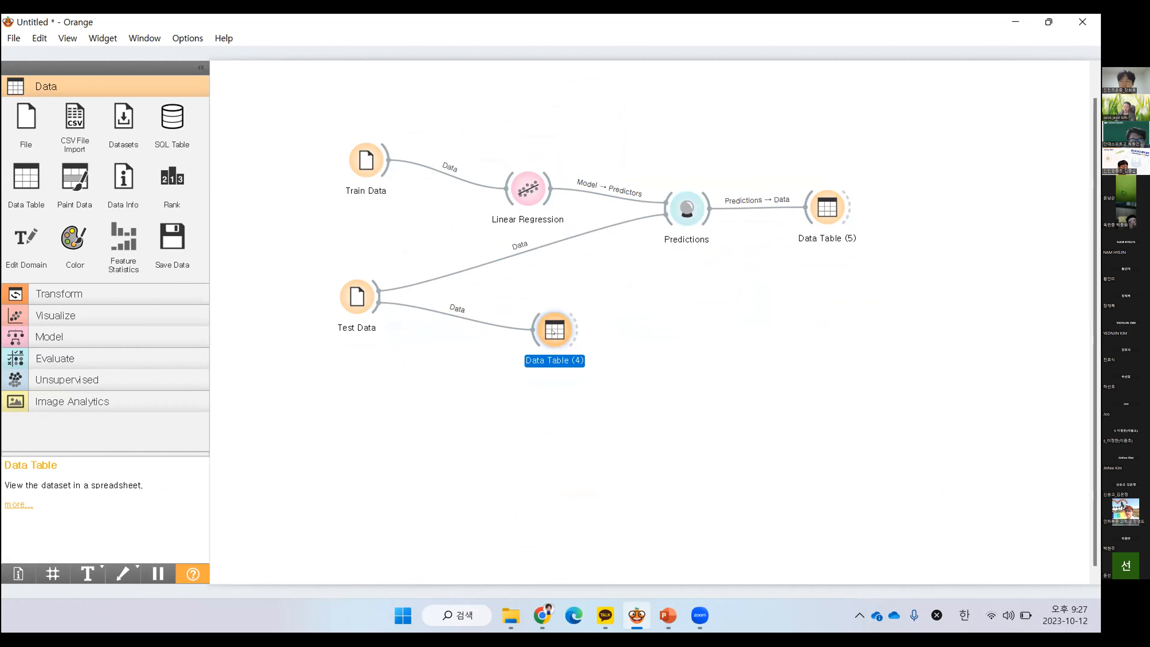
{"action": "key", "text": "Delete"}
{"action": "left_click_drag", "start_coordinate": [529, 190], "coordinate": [461, 186]}
{"action": "left_click_drag", "start_coordinate": [687, 209], "coordinate": [567, 240]}
{"action": "left_click_drag", "start_coordinate": [826, 211], "coordinate": [690, 246]}
{"action": "left_click_drag", "start_coordinate": [366, 160], "coordinate": [357, 158]}
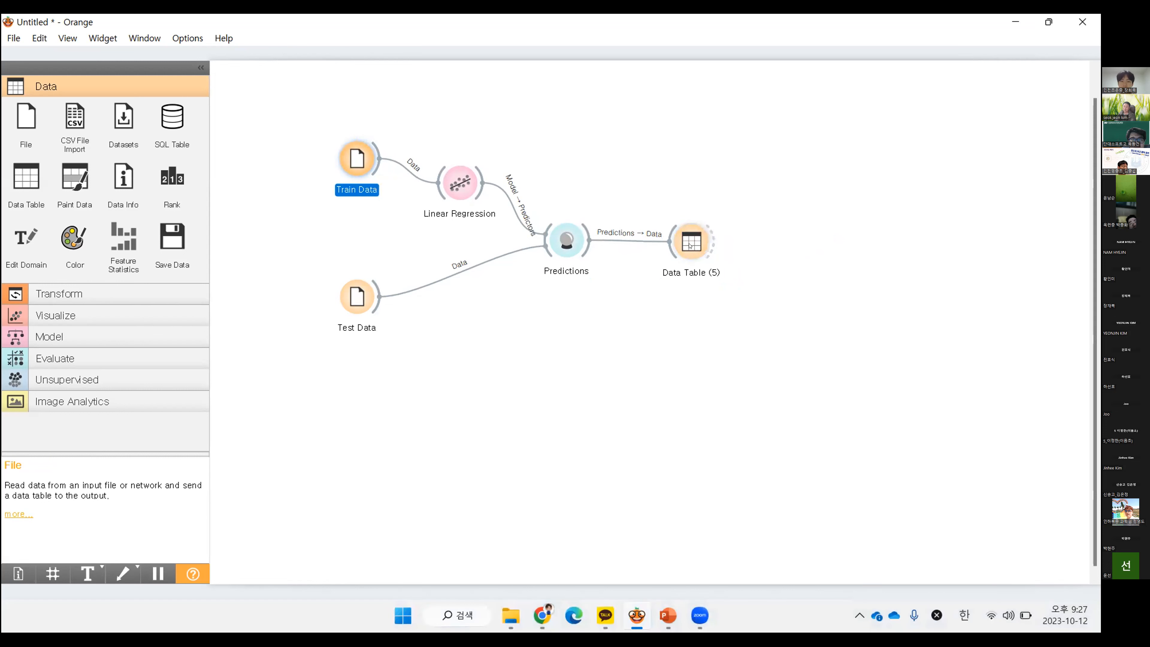
{"action": "left_click", "coordinate": [455, 321]}
Examine the predicted scores in the Data Table linked to Predictions
{"action": "double_click", "coordinate": [692, 241]}
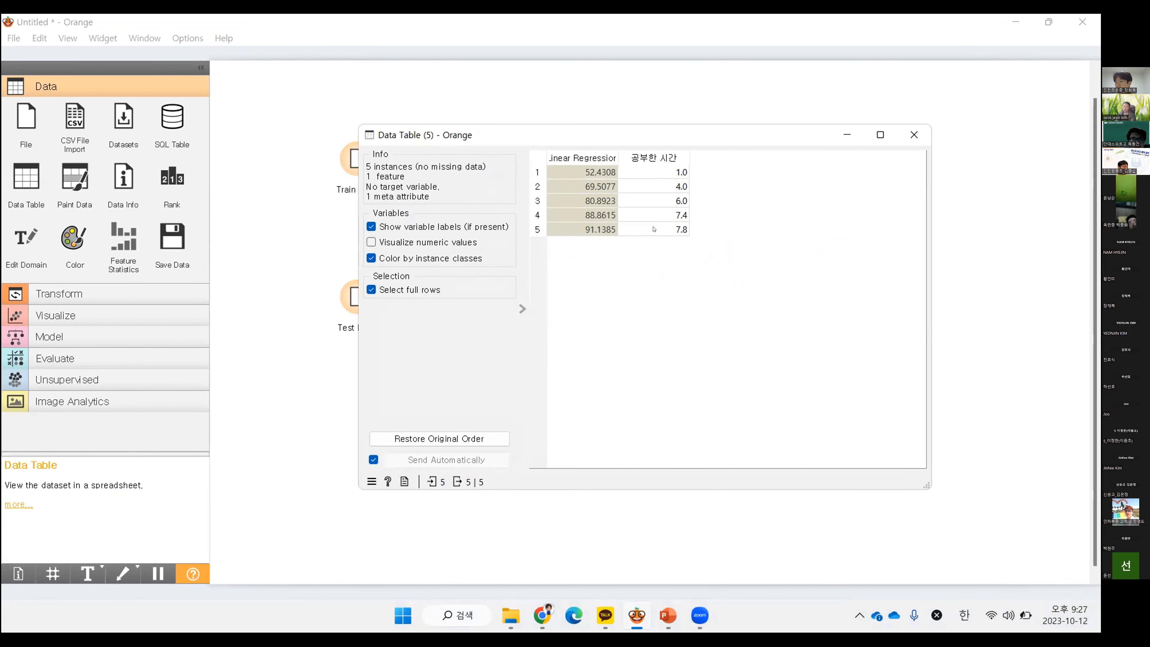
{"action": "left_click", "coordinate": [914, 135]}
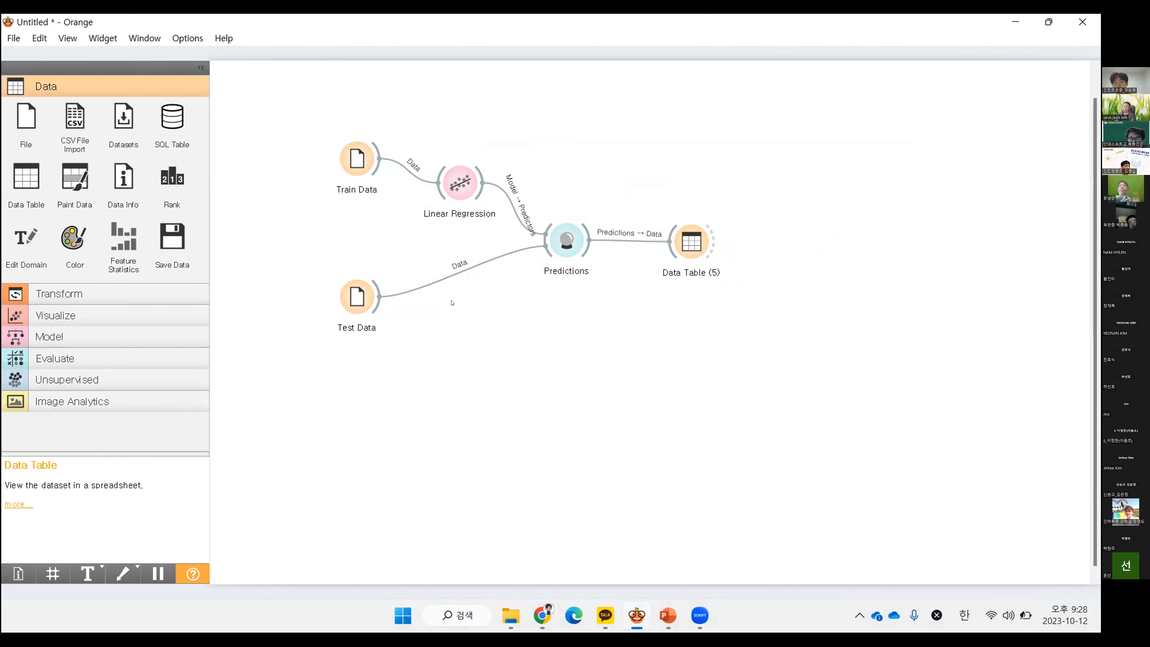
Nudge Train Data slightly away from Linear Regression and review the Data Table linked to Predictions
{"action": "left_click_drag", "start_coordinate": [362, 159], "coordinate": [354, 160]}
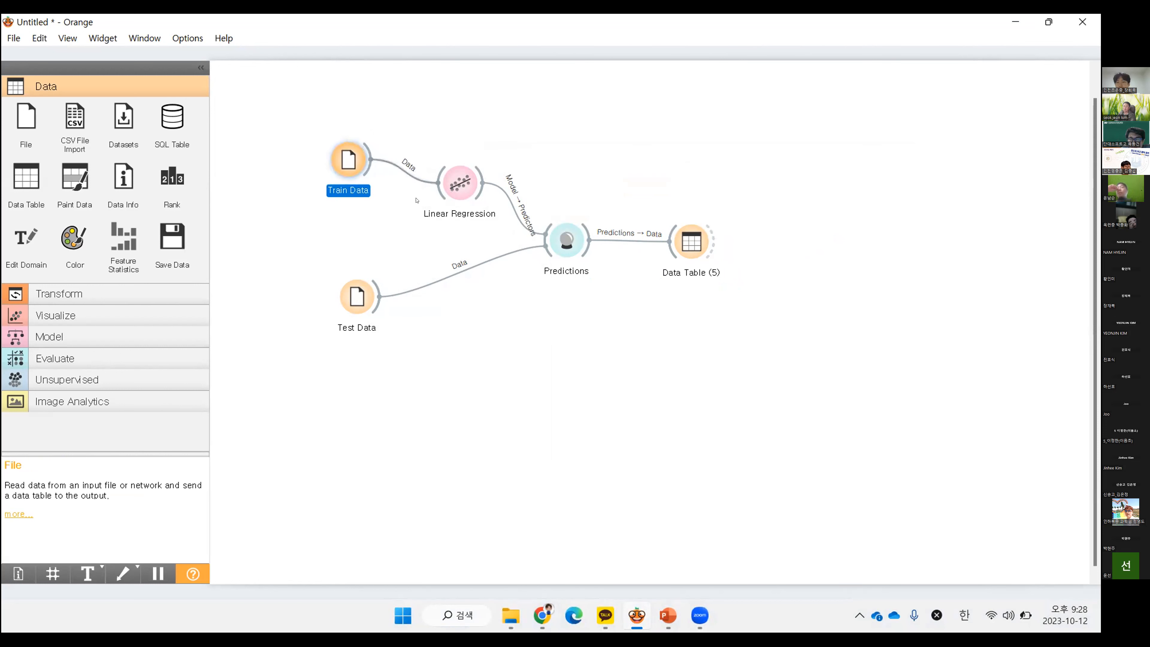
{"action": "double_click", "coordinate": [700, 239]}
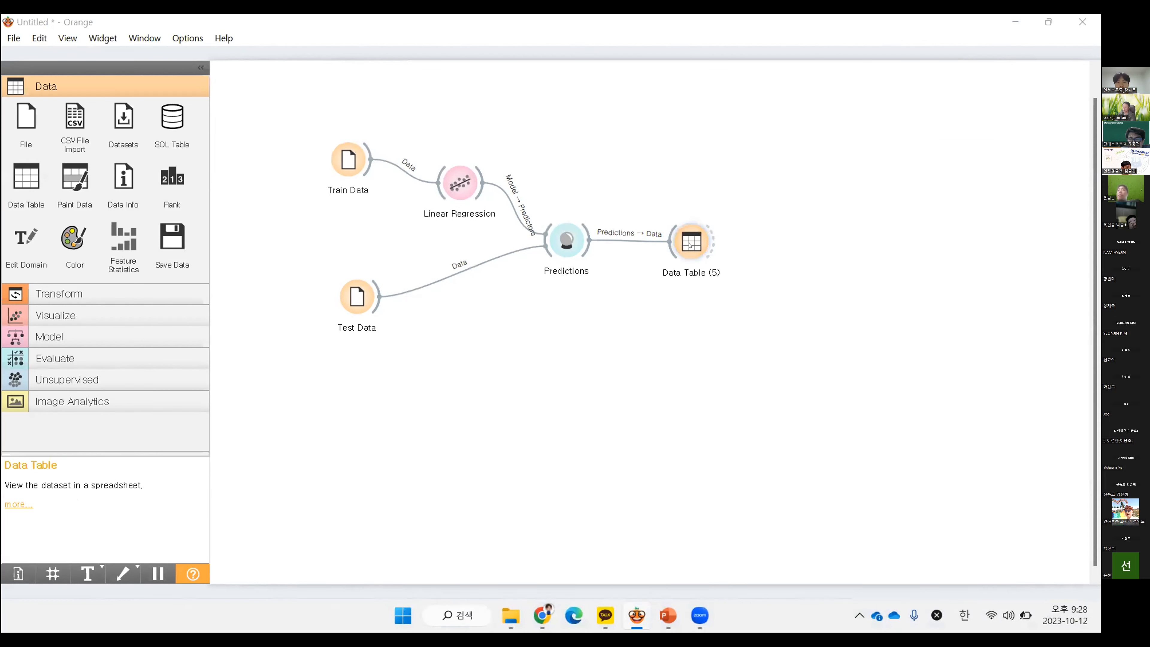
{"action": "left_click", "coordinate": [914, 134]}
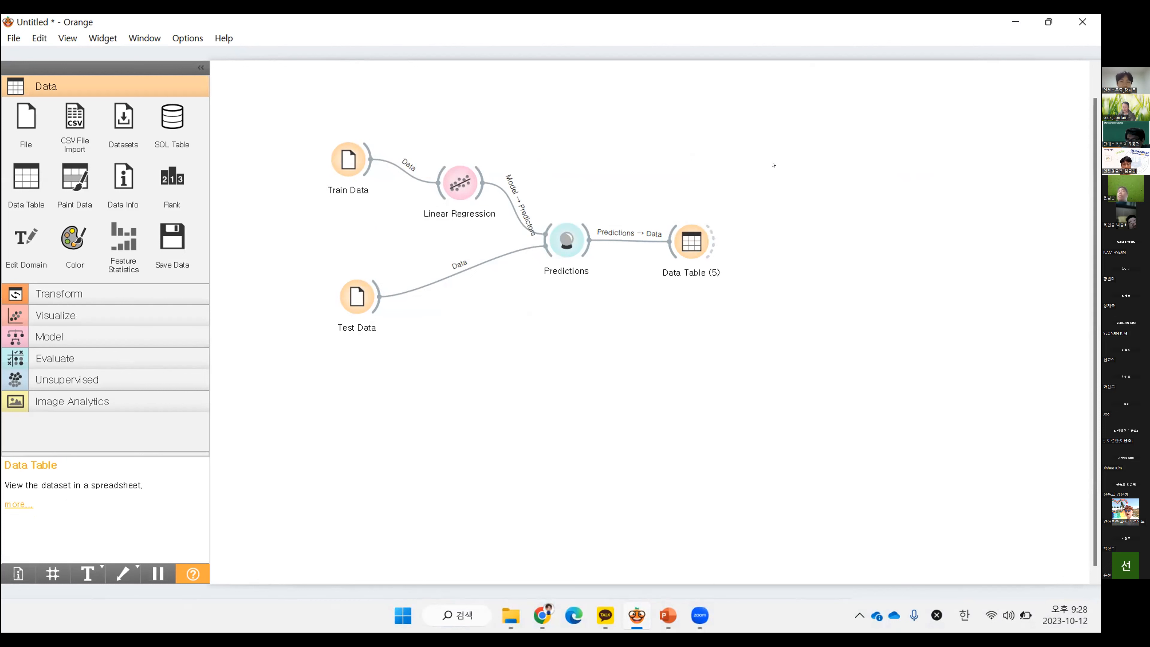
Delete every widget except Train Data from the workflow and move Train Data slightly down
{"action": "left_click_drag", "start_coordinate": [817, 99], "coordinate": [284, 388]}
{"action": "left_click_drag", "start_coordinate": [781, 167], "coordinate": [372, 330]}
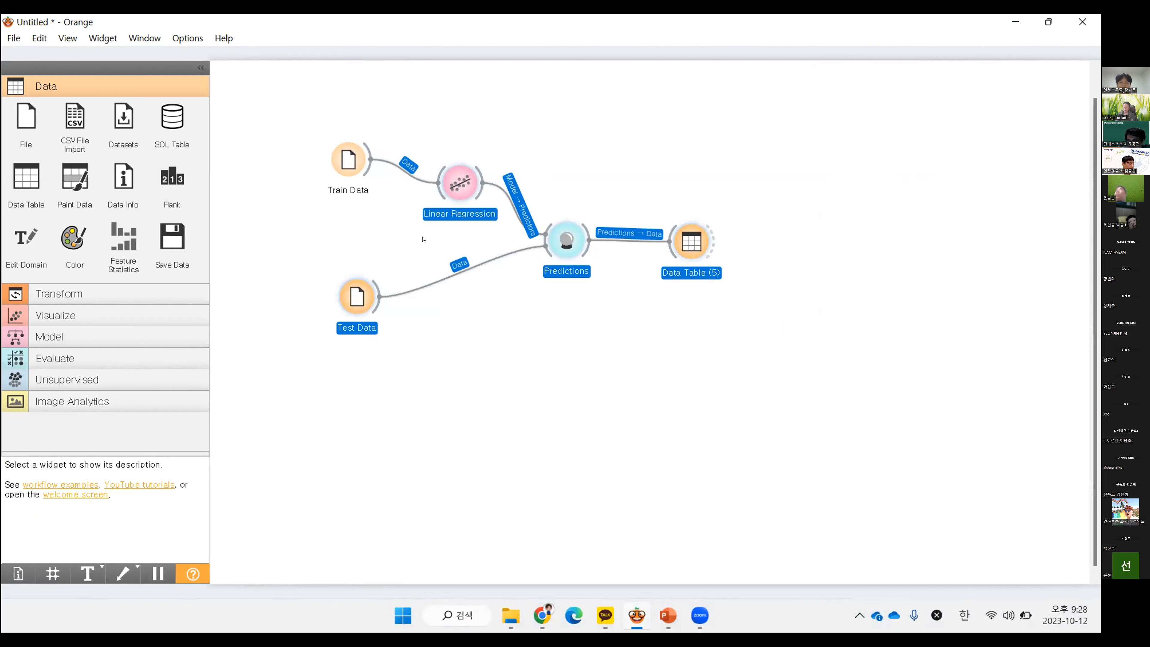
{"action": "key", "text": "Delete"}
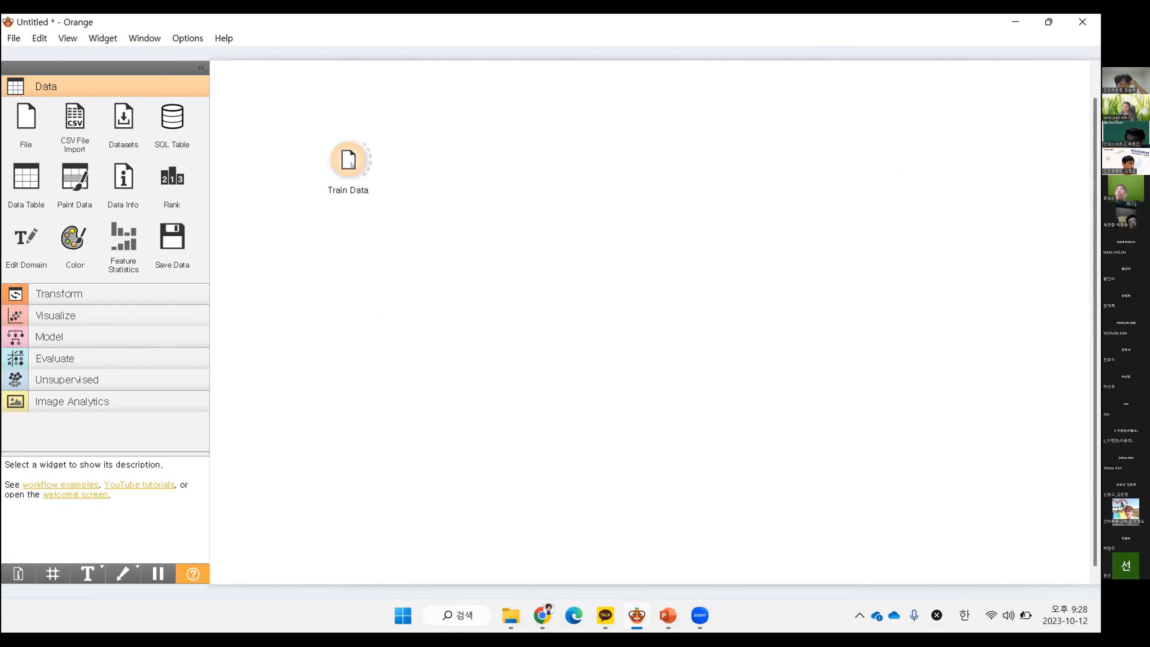
{"action": "left_click_drag", "start_coordinate": [345, 163], "coordinate": [348, 189]}
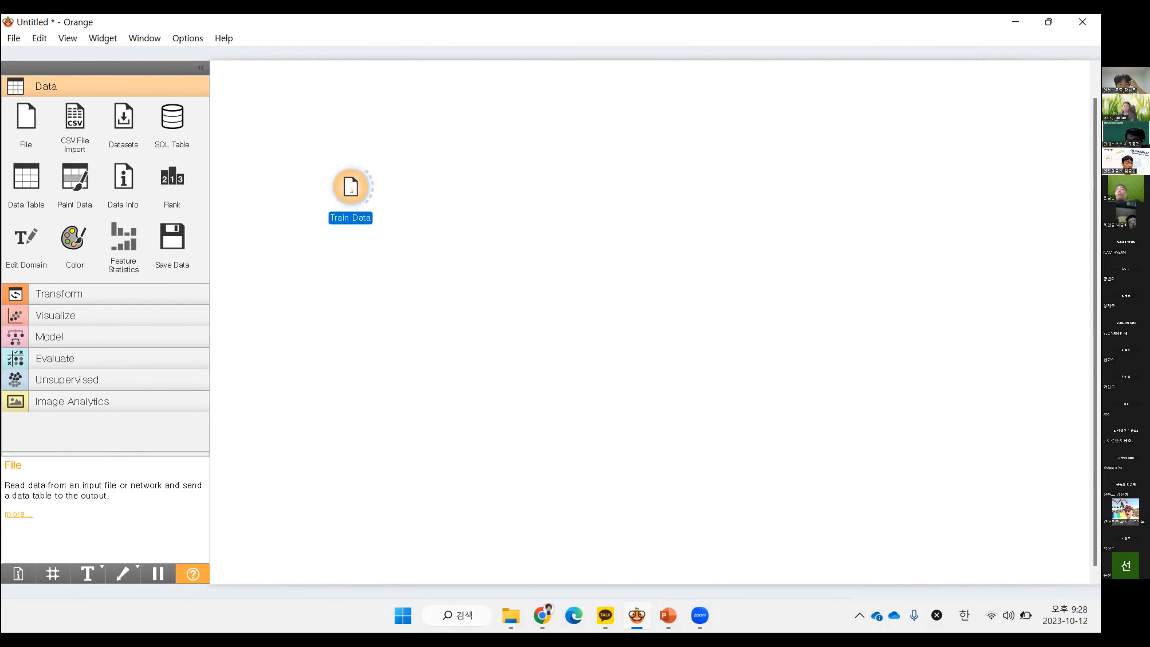
Check the Train Data column roles, link a single new Data Table to Train Data, and view its rows
{"action": "double_click", "coordinate": [349, 187]}
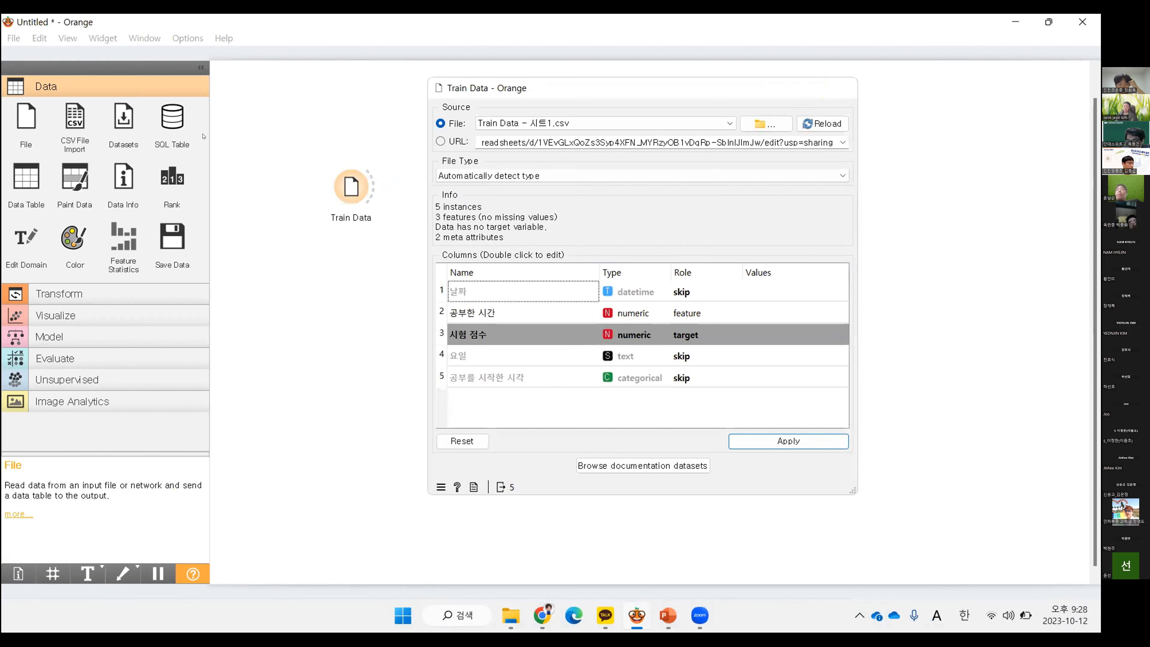
{"action": "left_click", "coordinate": [26, 186]}
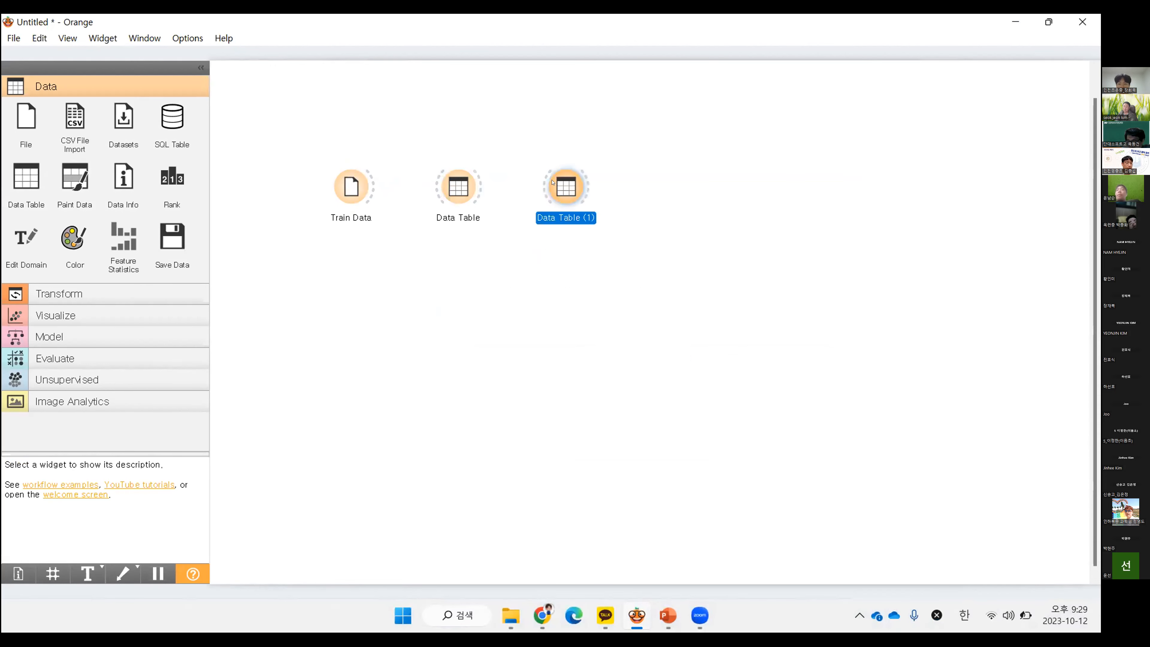
{"action": "key", "text": "Delete"}
{"action": "left_click_drag", "start_coordinate": [372, 186], "coordinate": [437, 185]}
{"action": "double_click", "coordinate": [458, 185]}
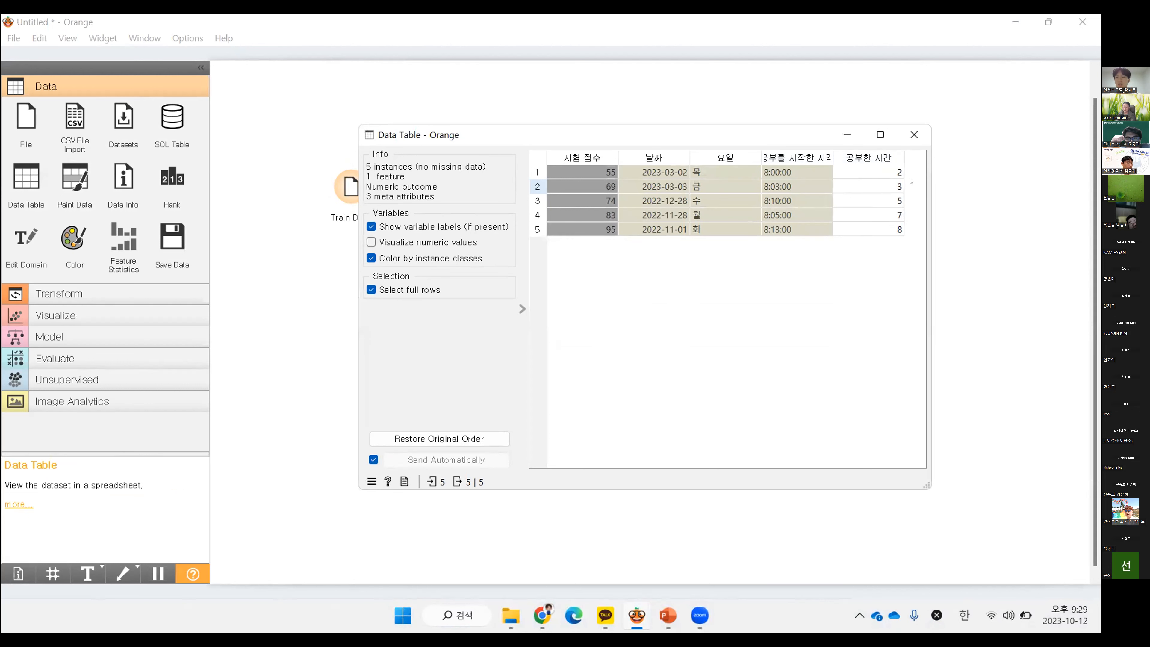
{"action": "left_click", "coordinate": [914, 134]}
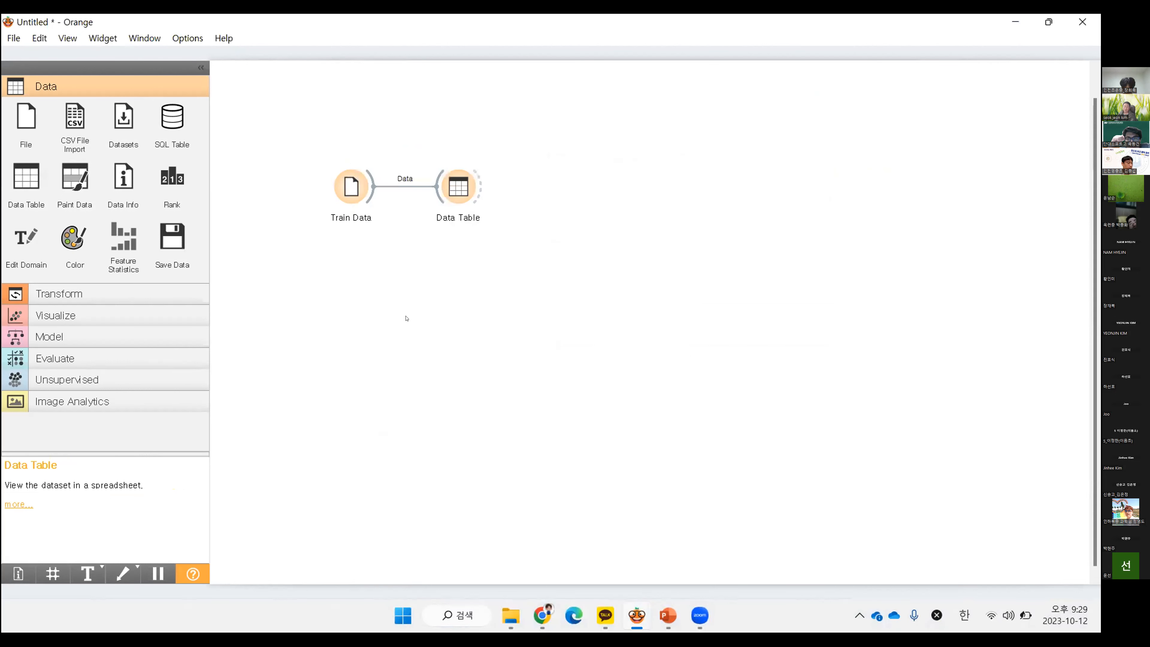
Add a Feature Constructor below the Data Table, link Train Data to it, and open its variable definitions
{"action": "left_click", "coordinate": [91, 293]}
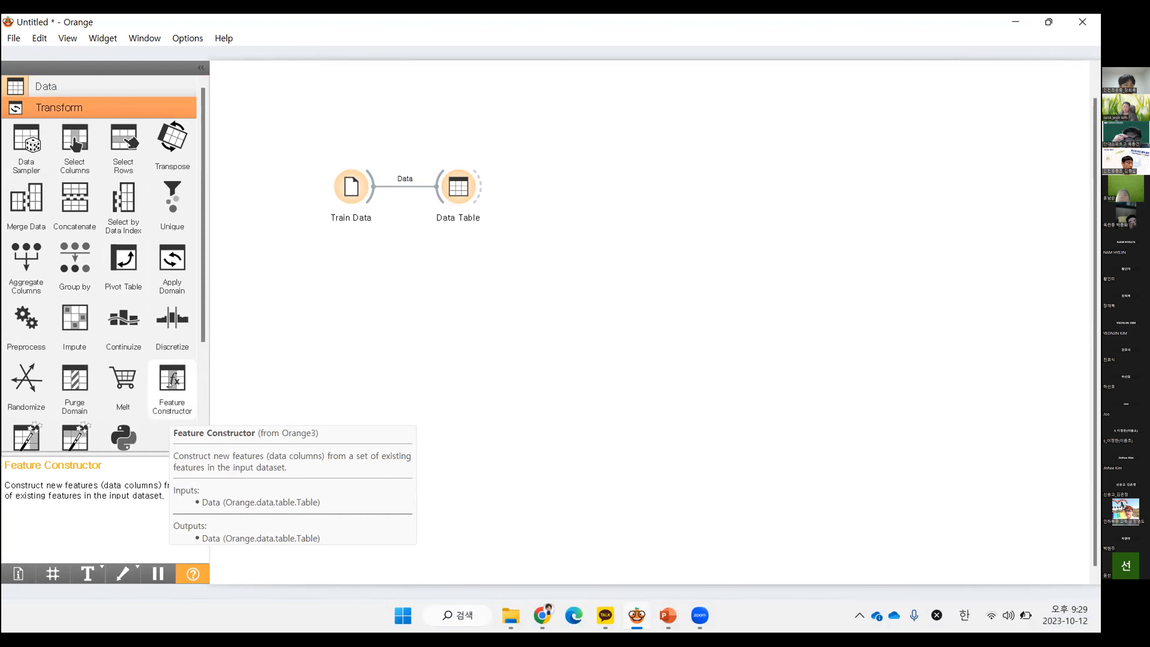
{"action": "left_click_drag", "start_coordinate": [170, 383], "coordinate": [435, 264]}
{"action": "left_click_drag", "start_coordinate": [380, 198], "coordinate": [435, 274]}
{"action": "double_click", "coordinate": [452, 277]}
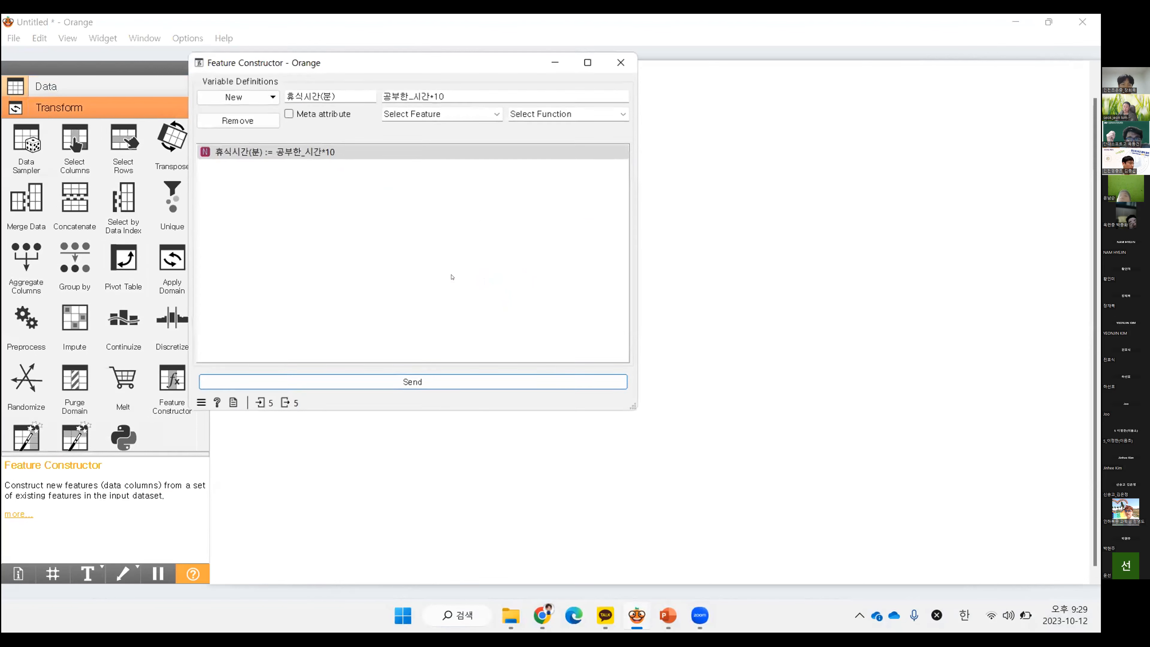
{"action": "left_click_drag", "start_coordinate": [379, 62], "coordinate": [559, 116]}
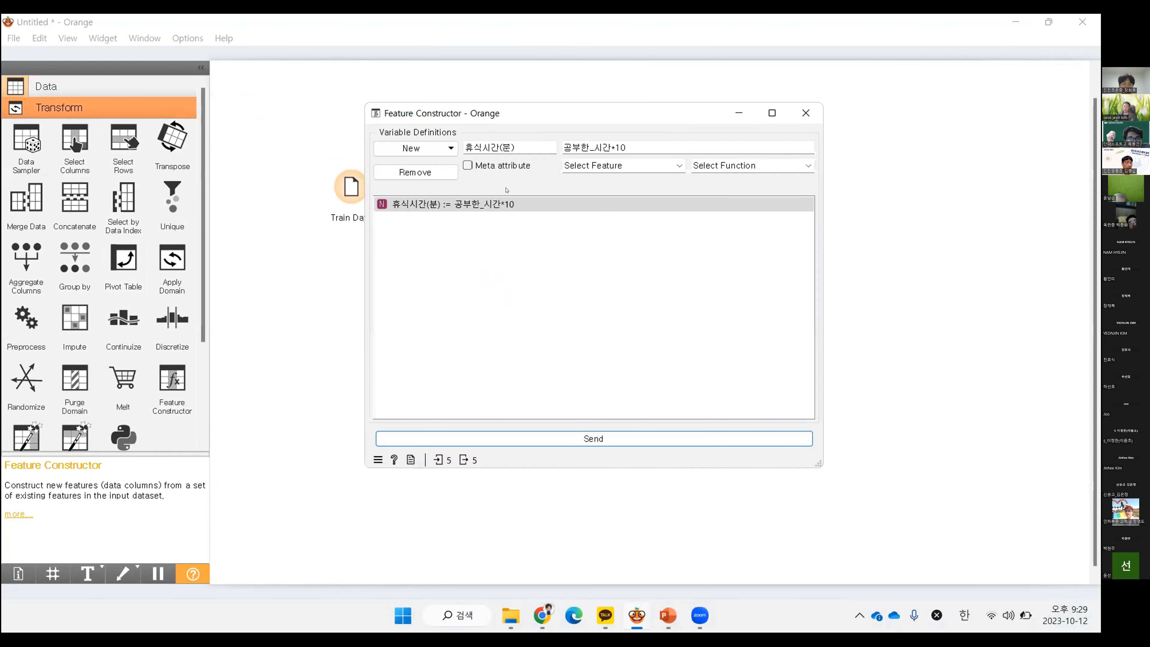
Add a new numeric variable named 휴식 시간(분) in the Feature Constructor
{"action": "left_click", "coordinate": [418, 208]}
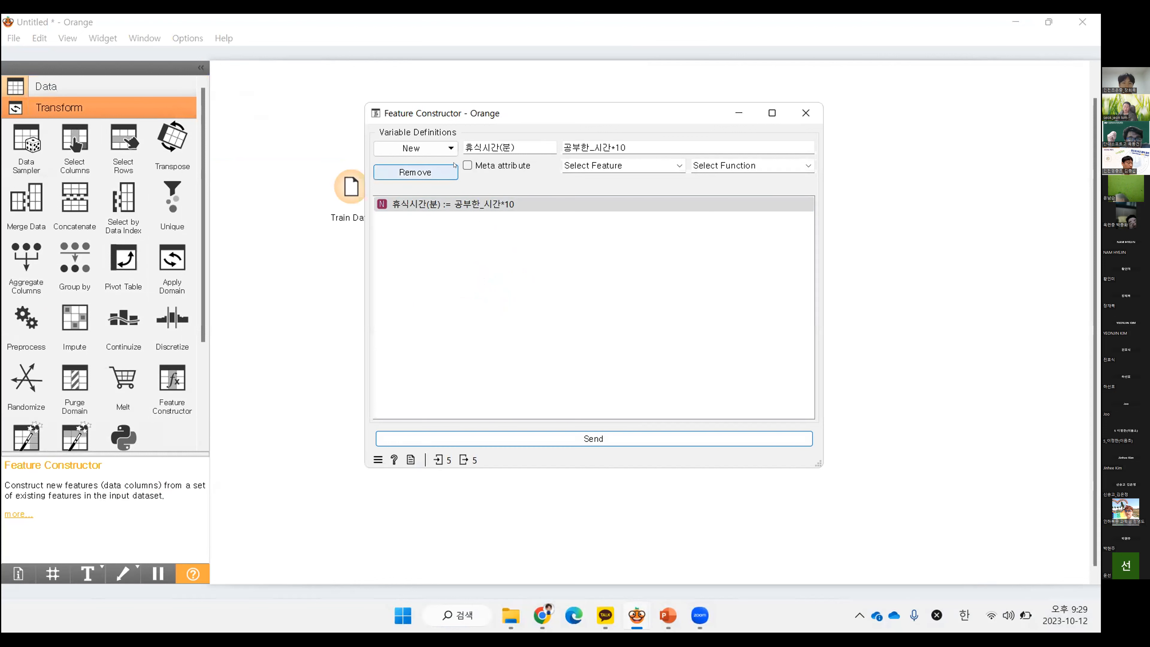
{"action": "left_click", "coordinate": [451, 149]}
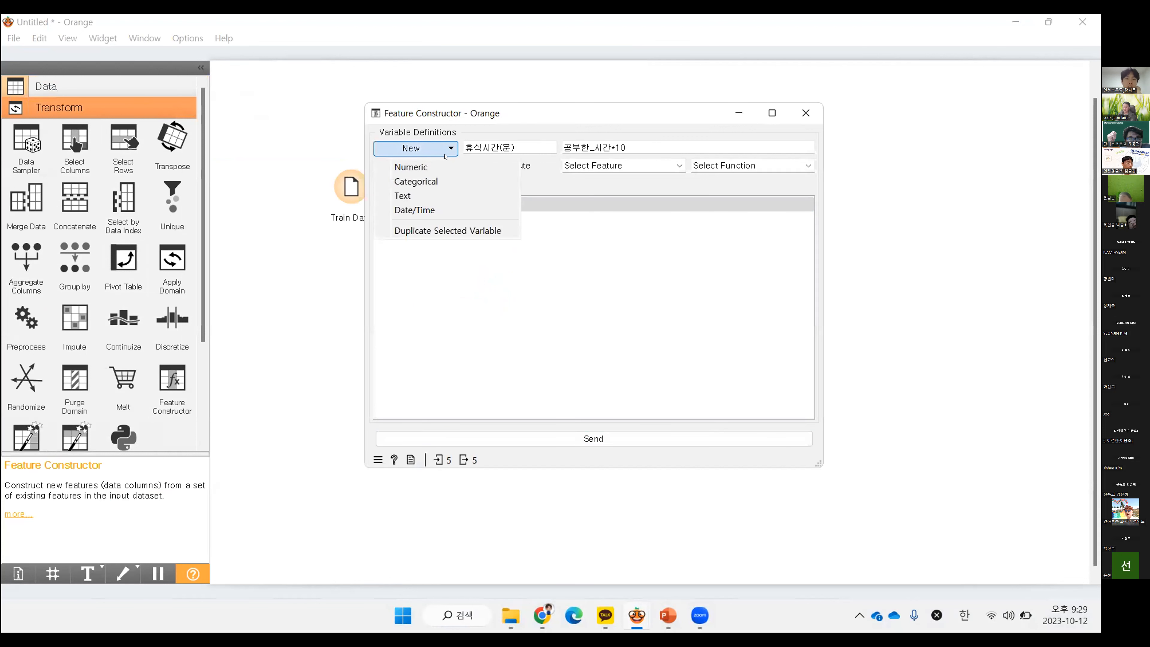
{"action": "left_click", "coordinate": [565, 184]}
{"action": "left_click", "coordinate": [437, 149]}
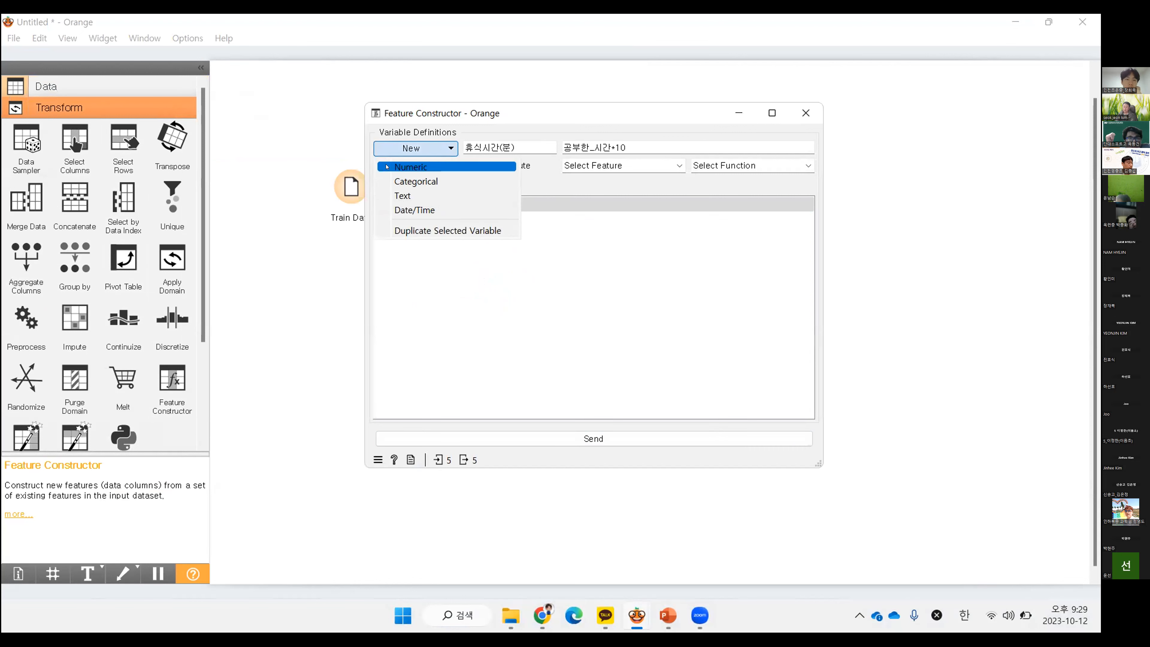
{"action": "left_click", "coordinate": [546, 185]}
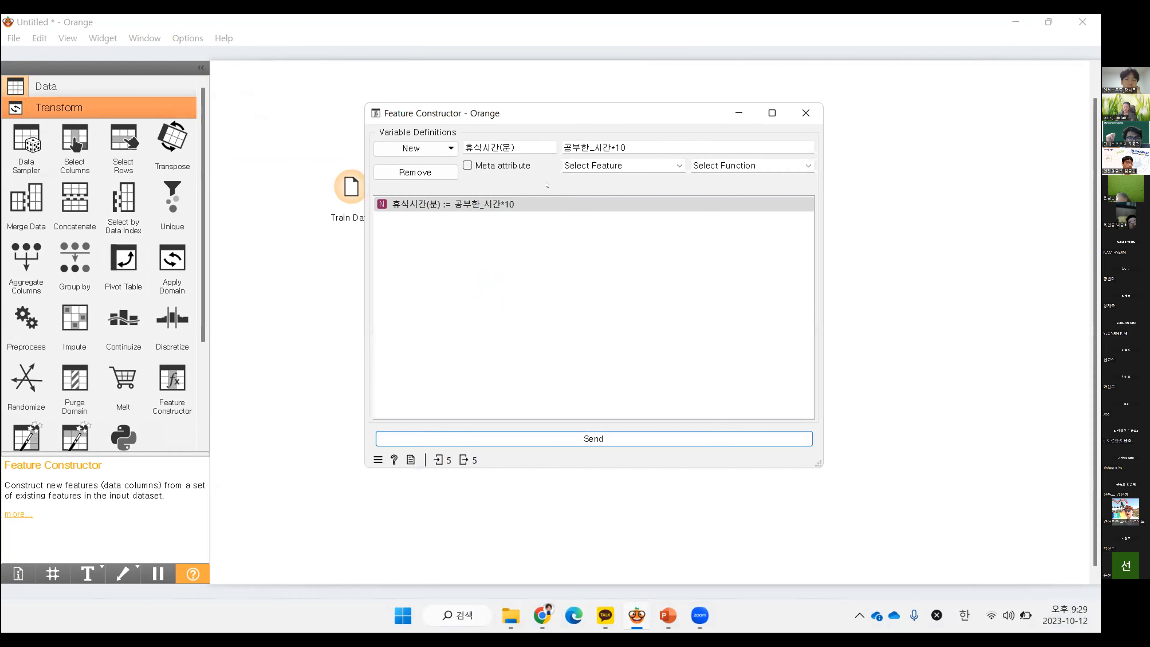
{"action": "left_click", "coordinate": [428, 149]}
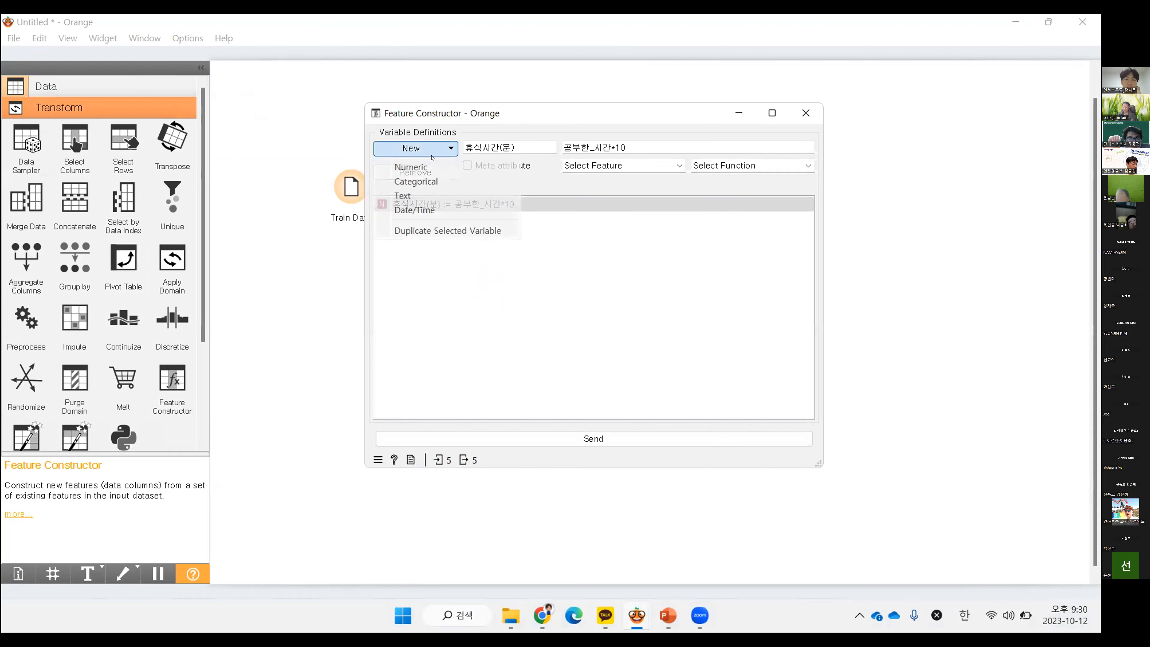
{"action": "left_click", "coordinate": [428, 169]}
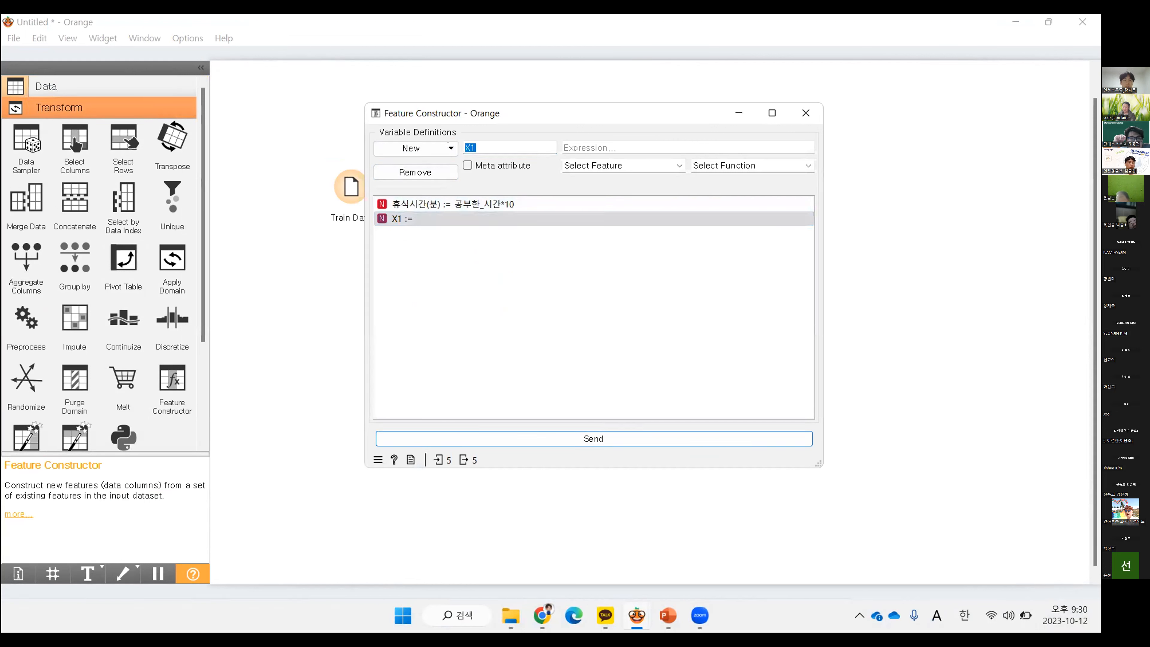
{"action": "type", "text": "gbtlr"}
{"action": "key", "text": "BackSpace"}
{"action": "key", "text": "BackSpace"}
{"action": "key", "text": "BackSpace"}
{"action": "key", "text": "BackSpace"}
{"action": "key", "text": "BackSpace"}
{"action": "key", "text": "Hangul"}
{"action": "type", "text": "휴식 시가"}
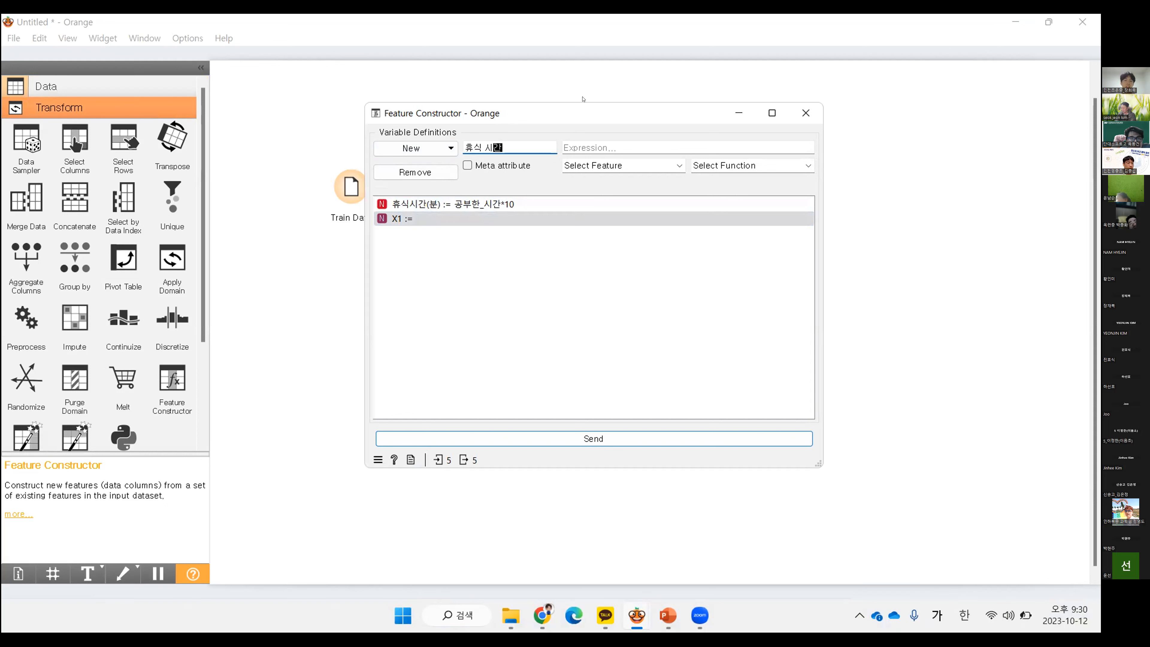
{"action": "type", "text": "(분)"}
{"action": "left_click", "coordinate": [561, 246]}
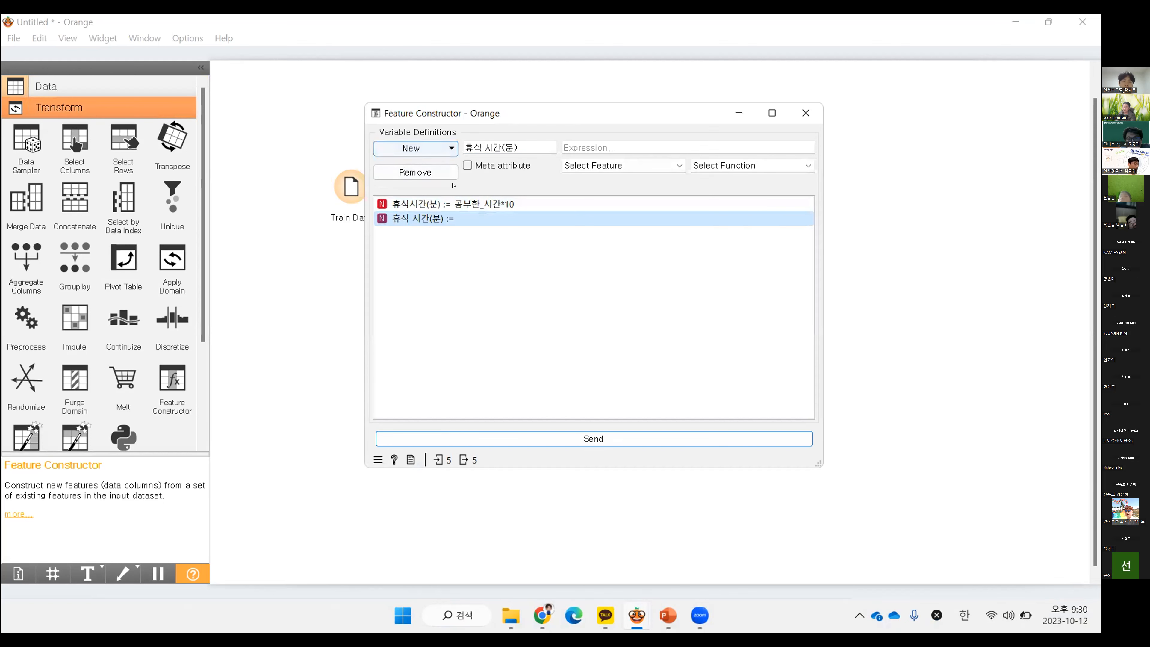
Copy the expression 공부한_시간*10 from the 휴식시간(분) variable into the 휴식 시간(분) variable
{"action": "left_click", "coordinate": [453, 204]}
{"action": "left_click", "coordinate": [628, 147]}
{"action": "left_click_drag", "start_coordinate": [628, 140], "coordinate": [557, 145]}
{"action": "key", "text": "ctrl+c"}
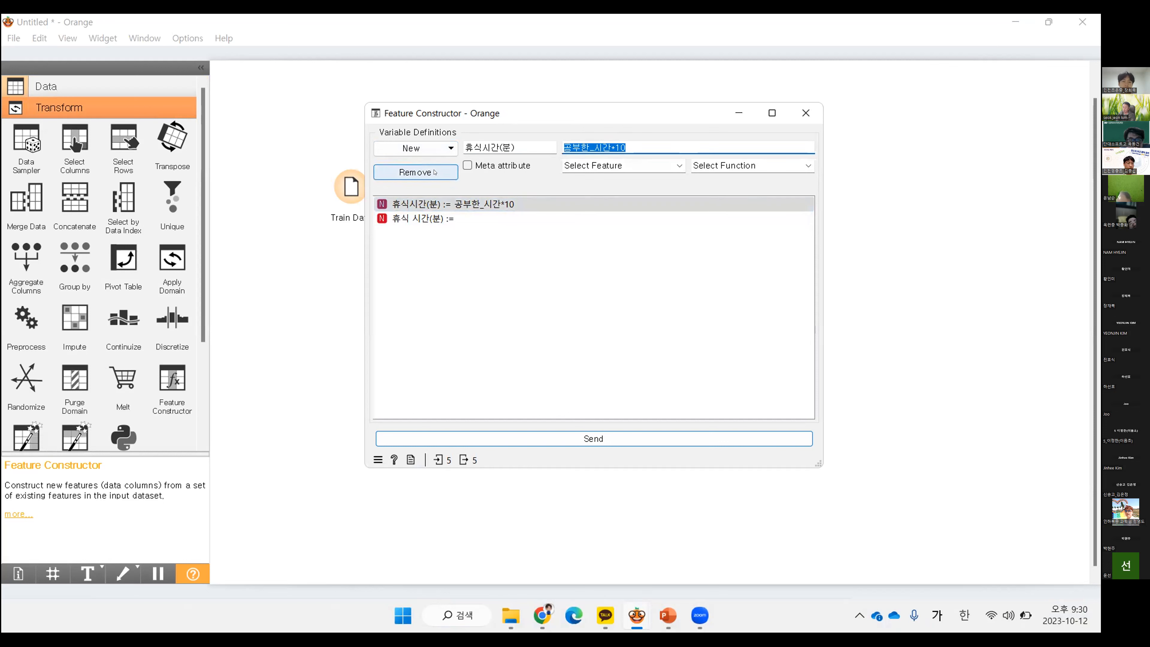
{"action": "left_click", "coordinate": [434, 219]}
{"action": "left_click", "coordinate": [634, 149]}
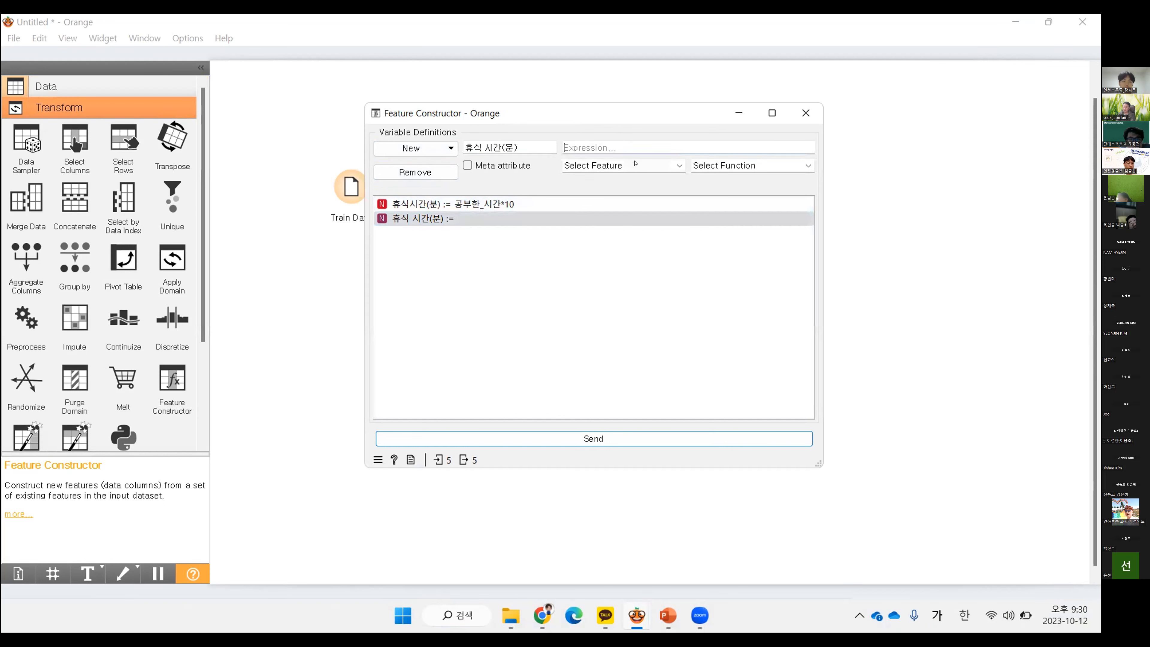
{"action": "key", "text": "ctrl+v"}
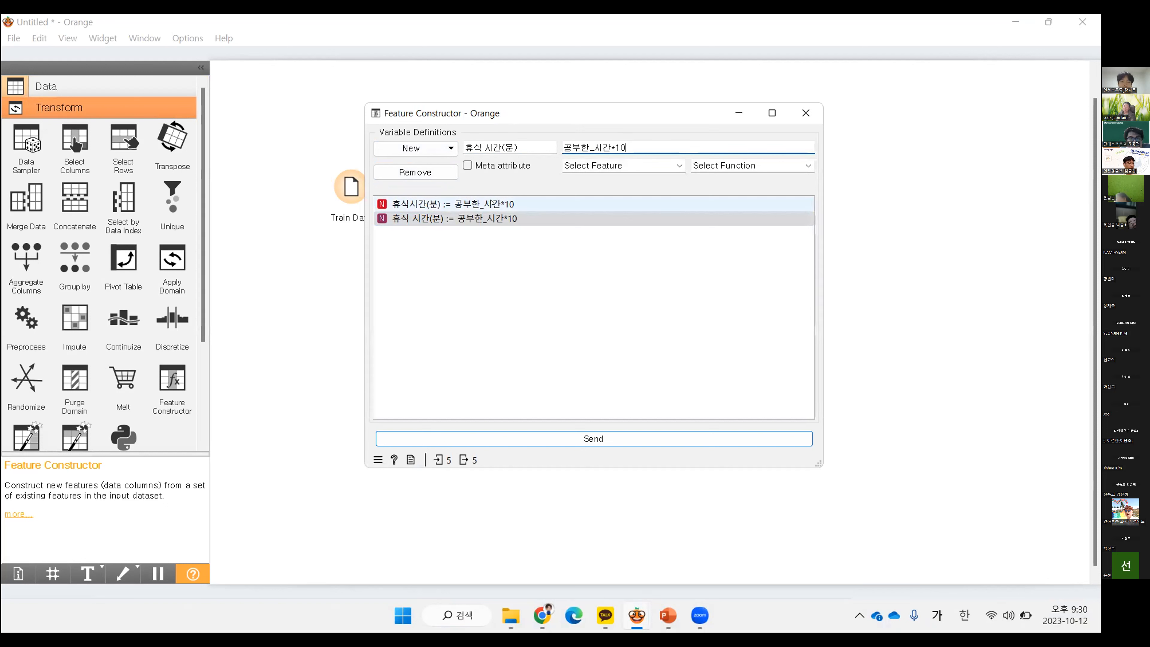
Remove the duplicate variable 휴식시간(분), send the remaining definition to the output, and close the Feature Constructor
{"action": "left_click", "coordinate": [502, 215]}
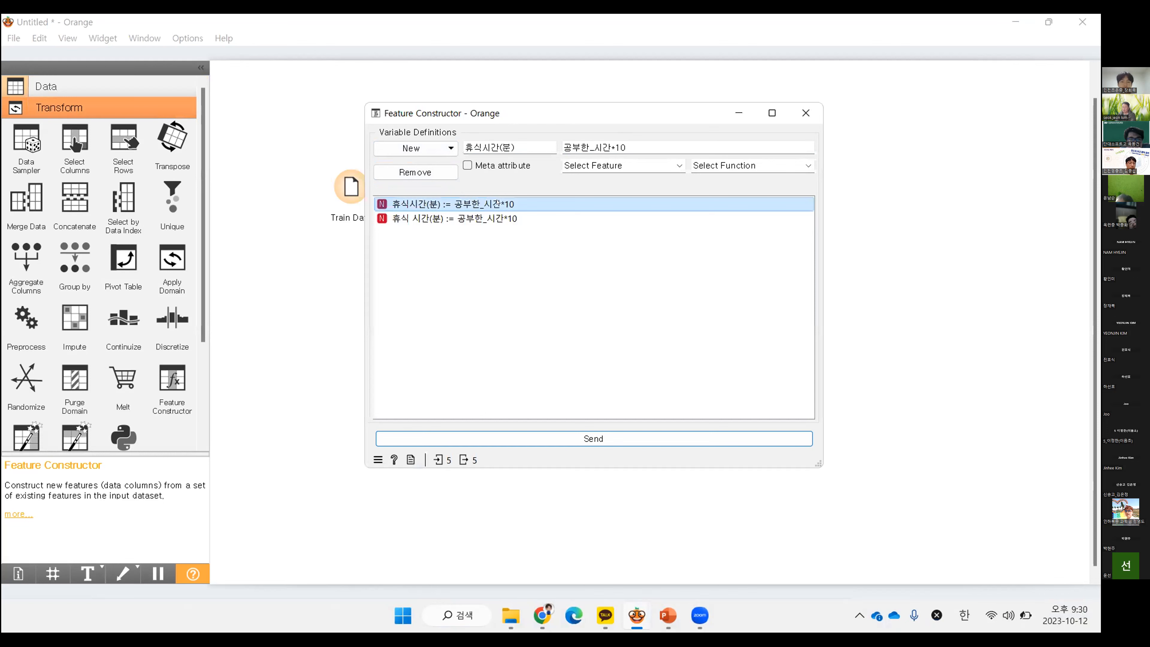
{"action": "left_click", "coordinate": [502, 205]}
{"action": "left_click", "coordinate": [503, 216]}
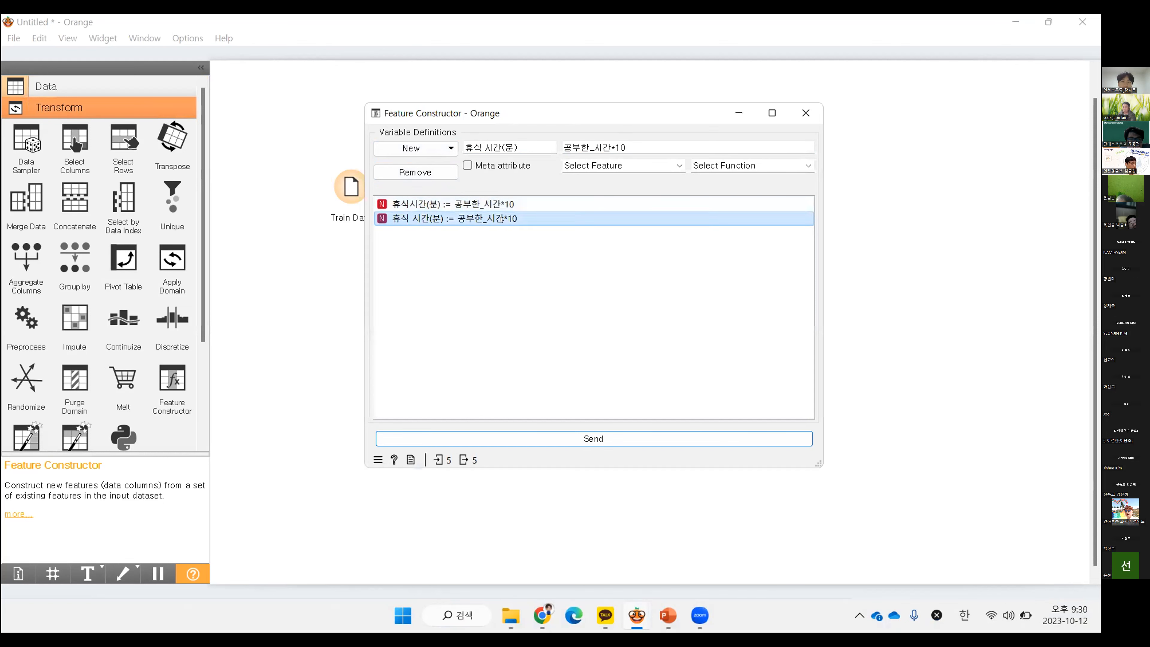
{"action": "left_click", "coordinate": [480, 204]}
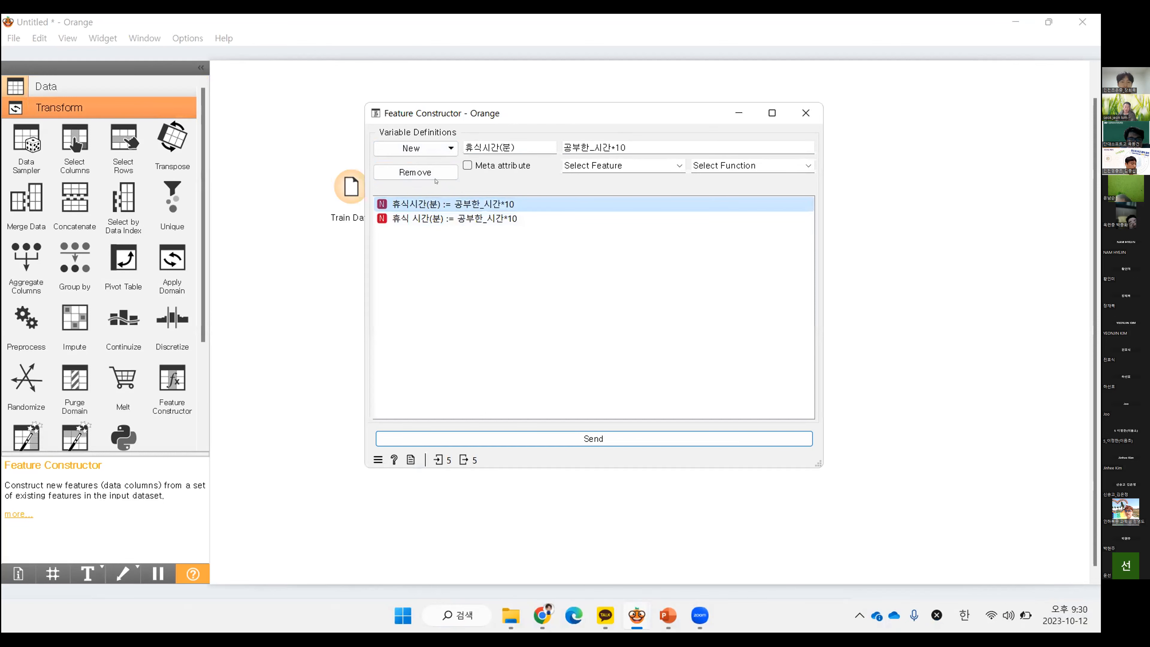
{"action": "left_click", "coordinate": [434, 174]}
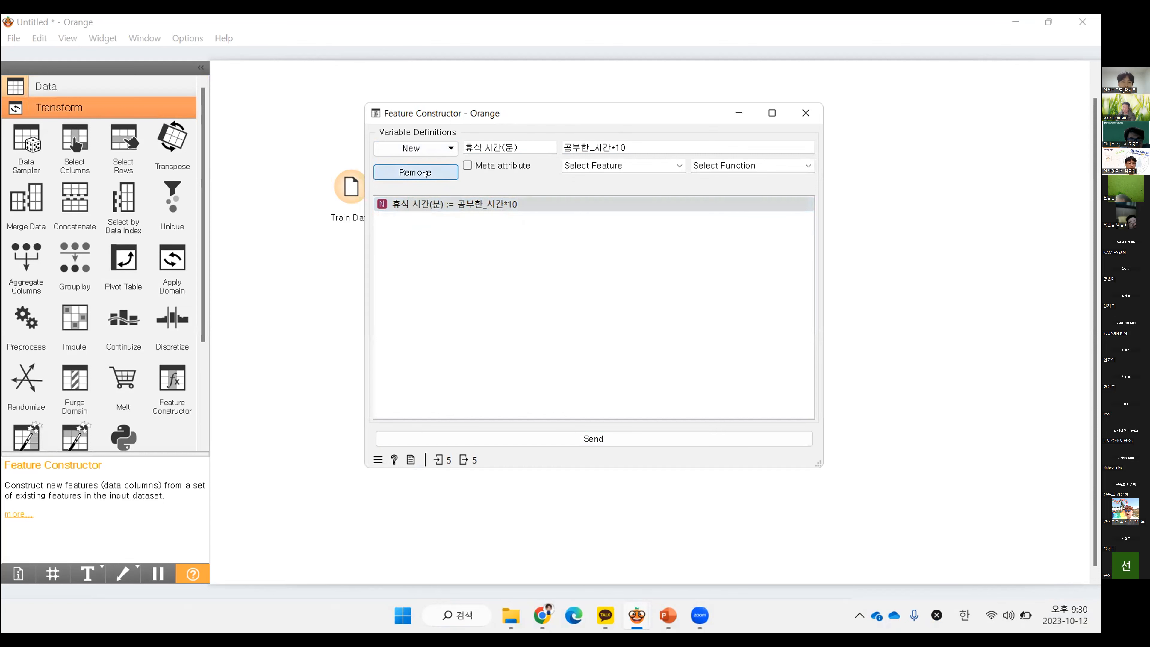
{"action": "left_click", "coordinate": [462, 203]}
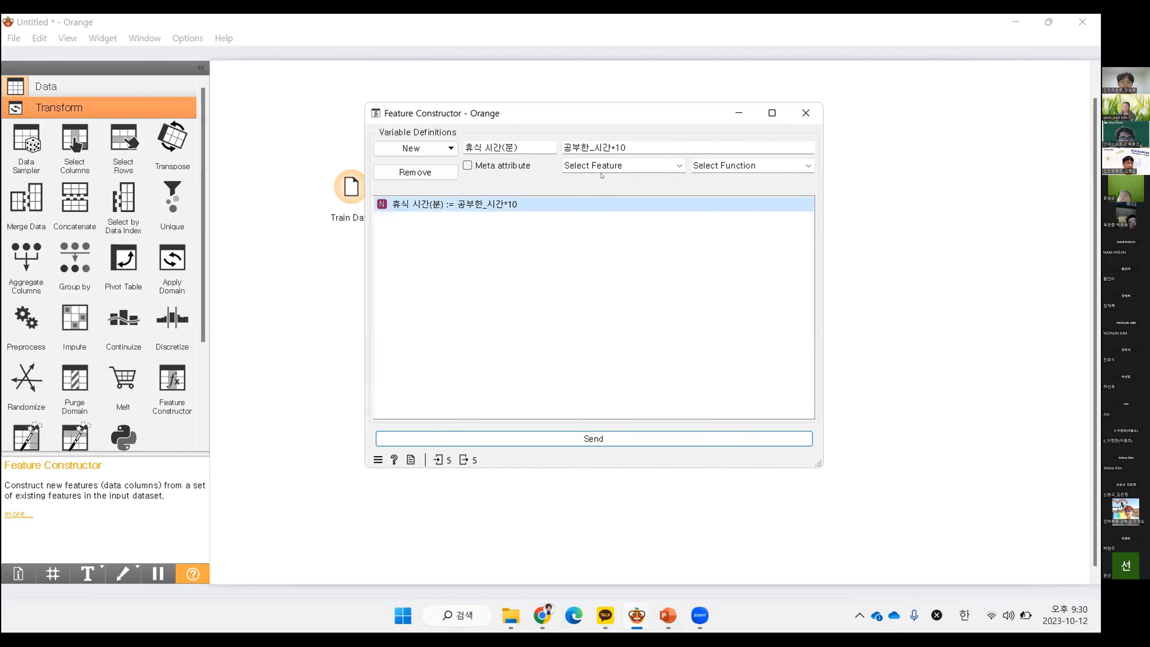
{"action": "left_click", "coordinate": [592, 440]}
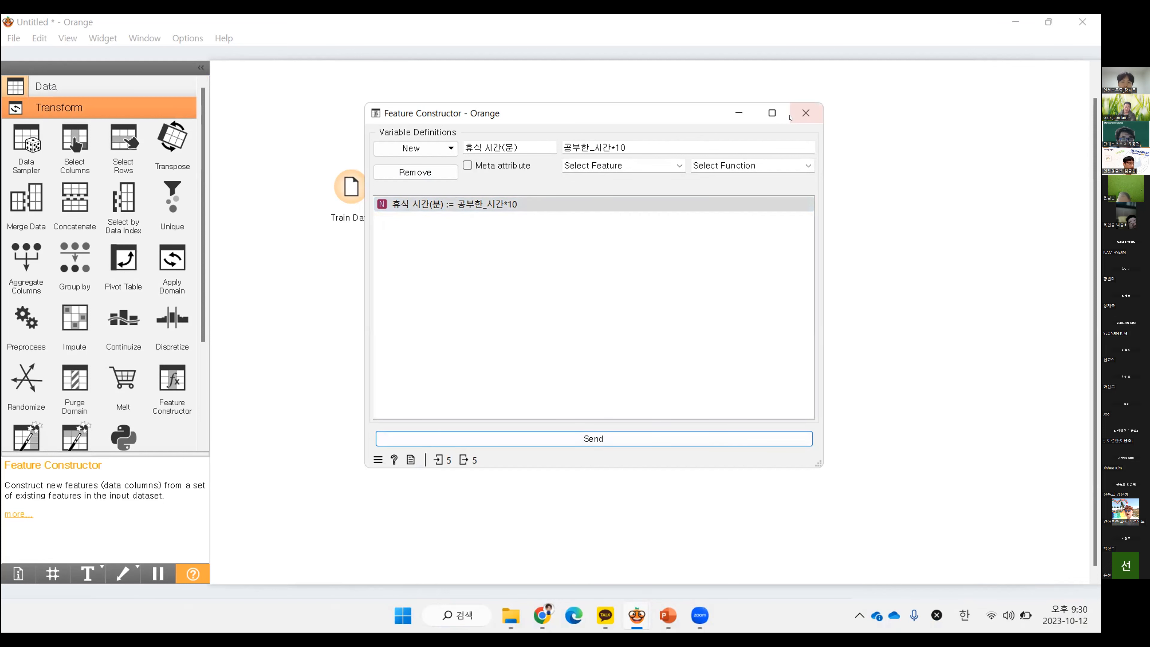
{"action": "left_click", "coordinate": [805, 113]}
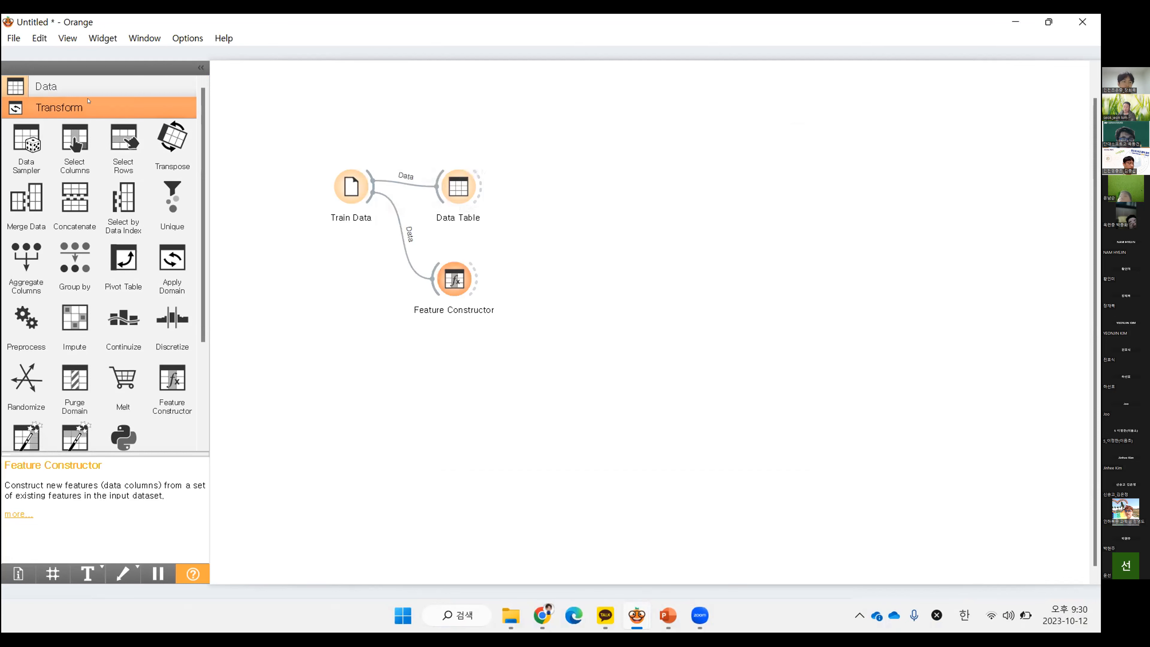
Add a Data Table beside Feature Constructor, link the constructor's output to it, and view the 휴식 시간(분) column
{"action": "left_click", "coordinate": [46, 86]}
{"action": "left_click_drag", "start_coordinate": [25, 190], "coordinate": [561, 284]}
{"action": "left_click_drag", "start_coordinate": [474, 284], "coordinate": [562, 282]}
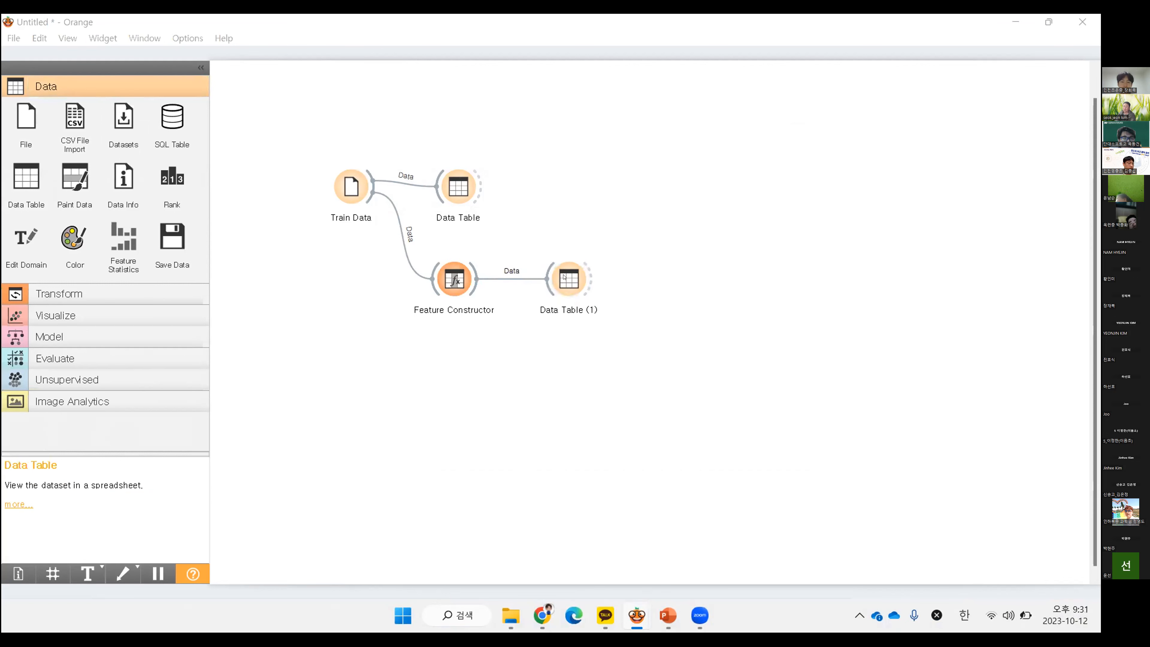
{"action": "double_click", "coordinate": [565, 277]}
{"action": "scroll", "coordinate": [886, 292], "scroll_direction": "right", "scroll_amount": 2}
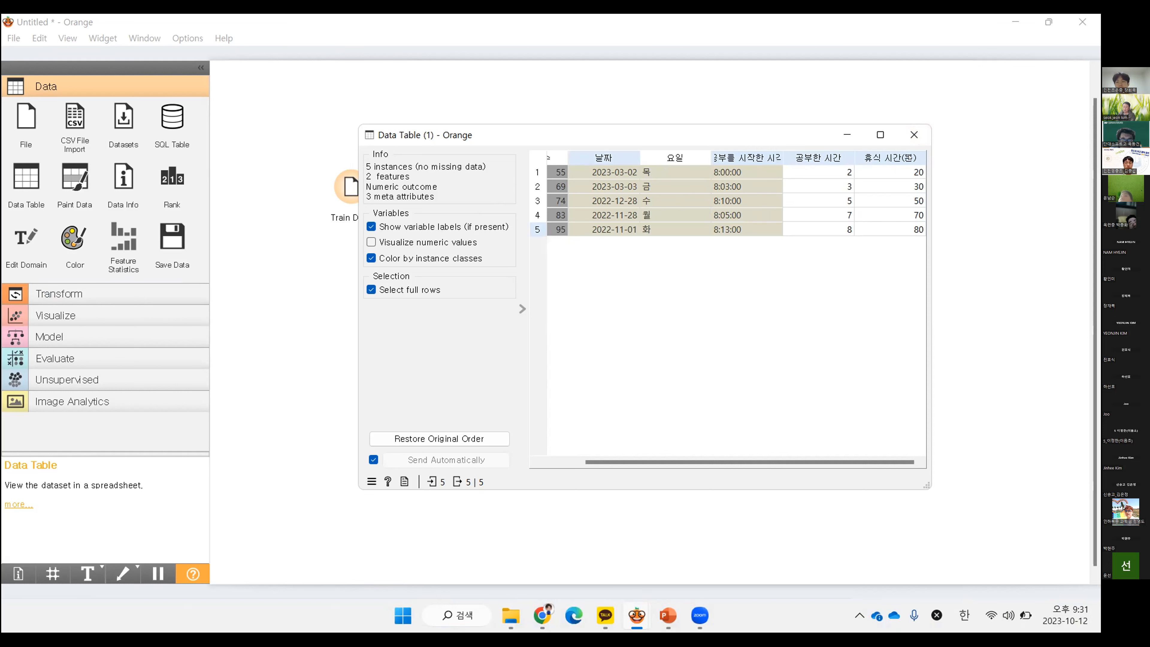
{"action": "left_click", "coordinate": [914, 134]}
Reopen the Feature Constructor to review the 휴식 시간(분) definition
{"action": "left_click", "coordinate": [452, 281]}
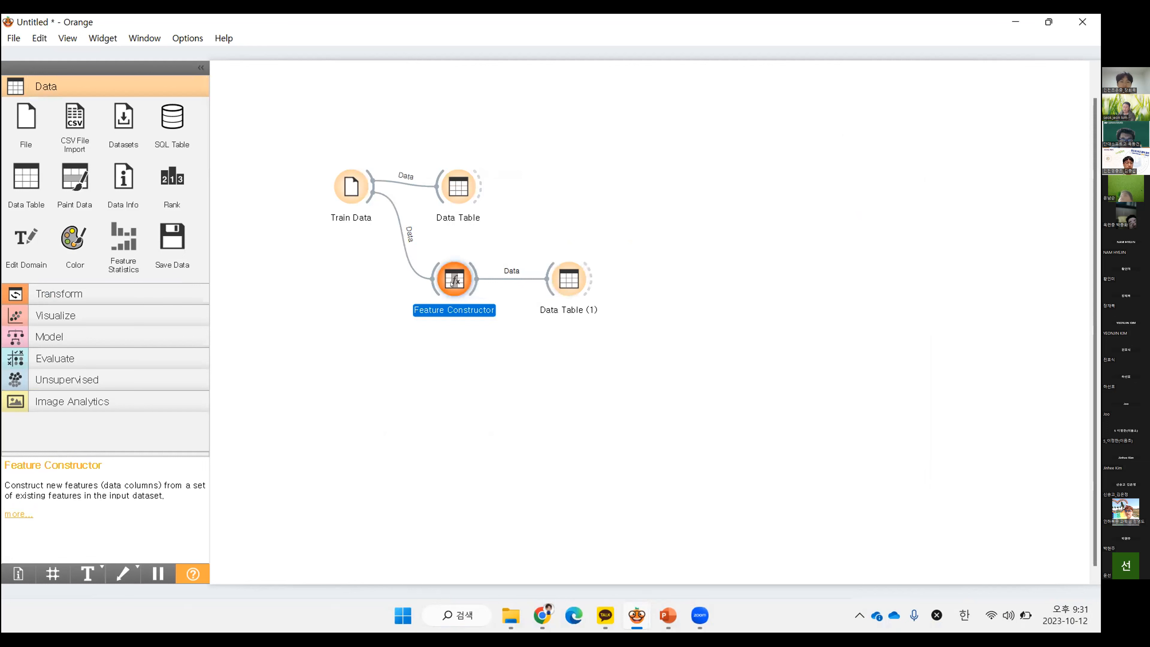
{"action": "double_click", "coordinate": [452, 282]}
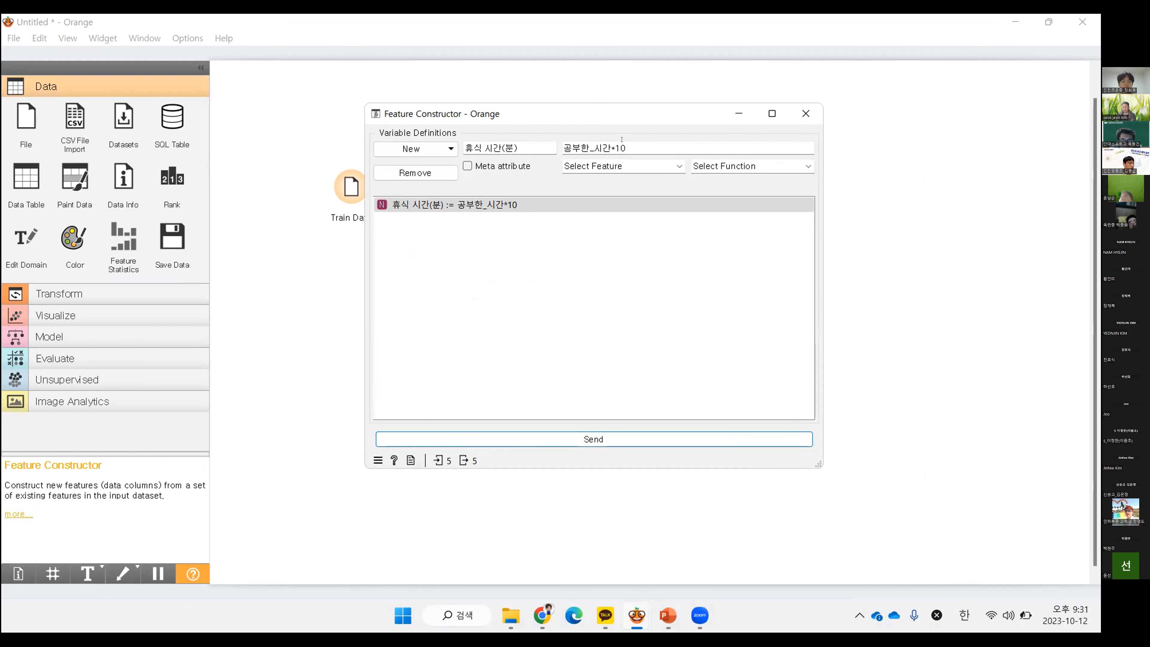
Close the Feature Constructor and view the 휴식 시간(분) column in Data Table (1)
{"action": "left_click", "coordinate": [806, 114]}
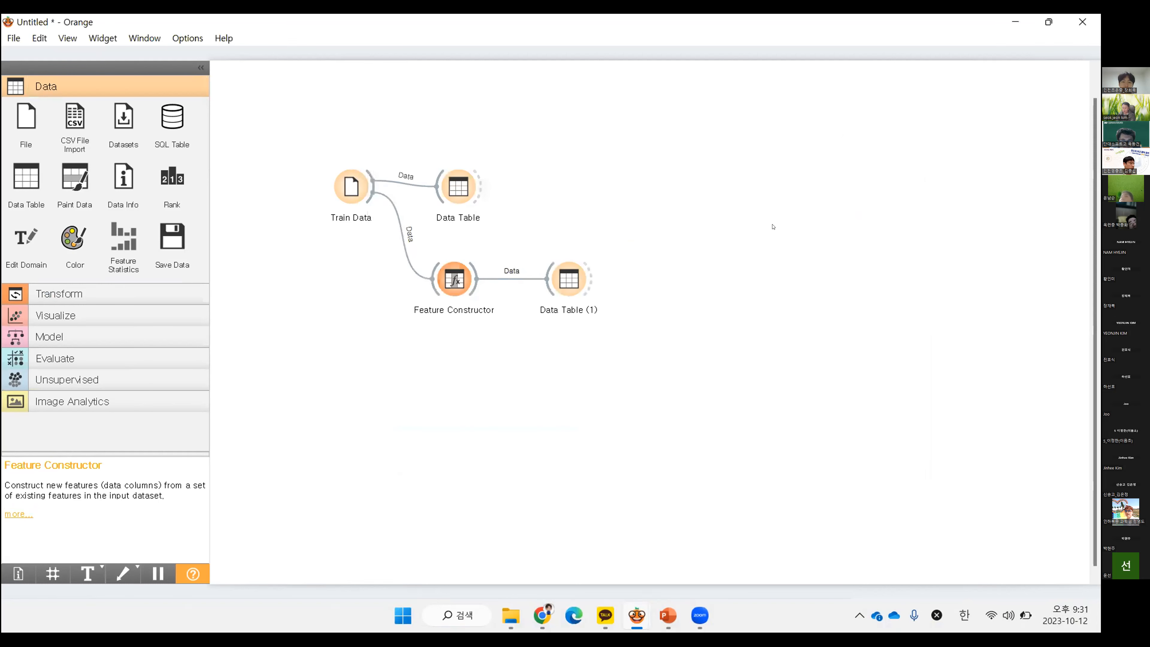
{"action": "left_click", "coordinate": [570, 283]}
{"action": "double_click", "coordinate": [571, 283]}
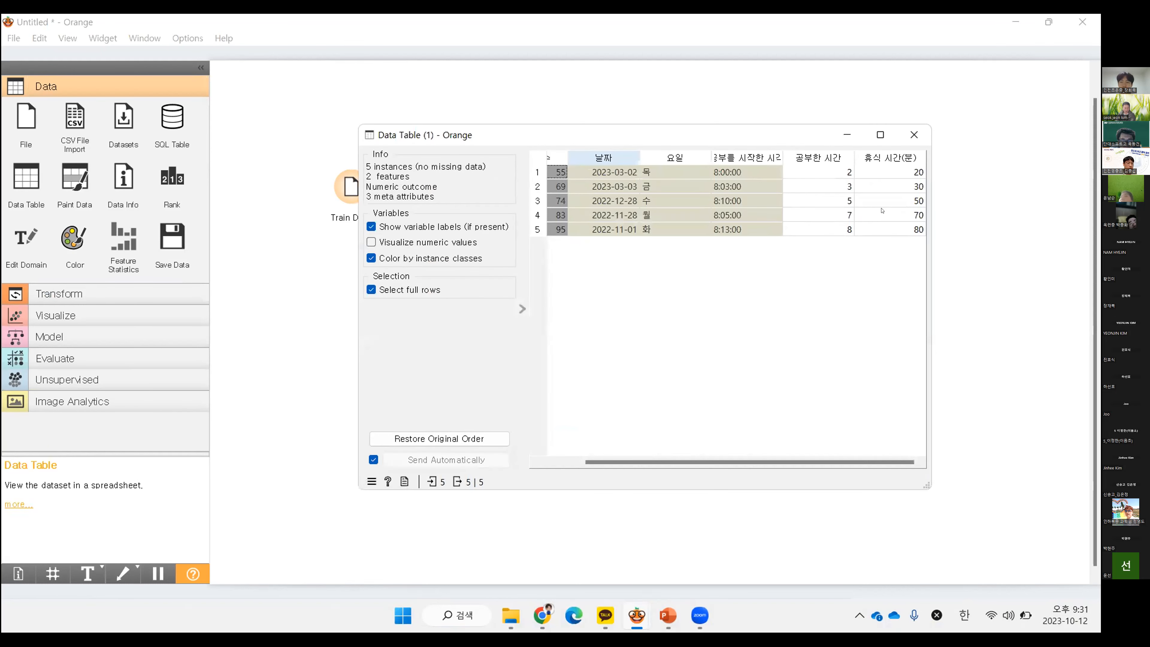
{"action": "left_click", "coordinate": [902, 130]}
Reopen the Feature Constructor and change the variable's expression to 공부한_시간-1
{"action": "double_click", "coordinate": [454, 277]}
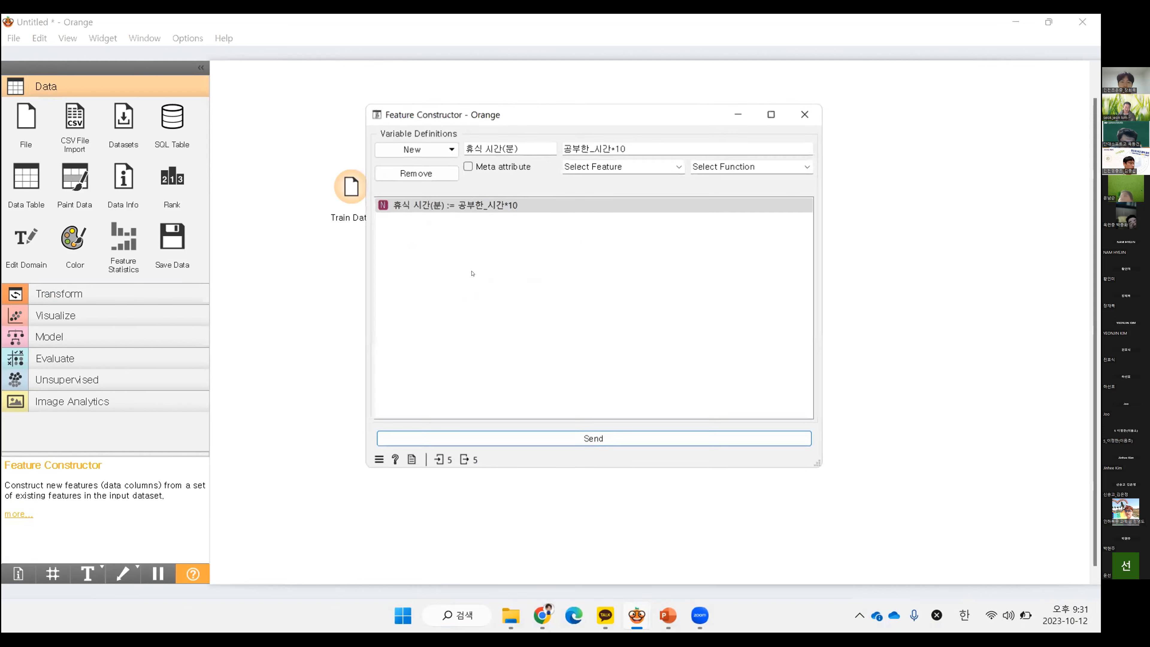
{"action": "double_click", "coordinate": [613, 148]}
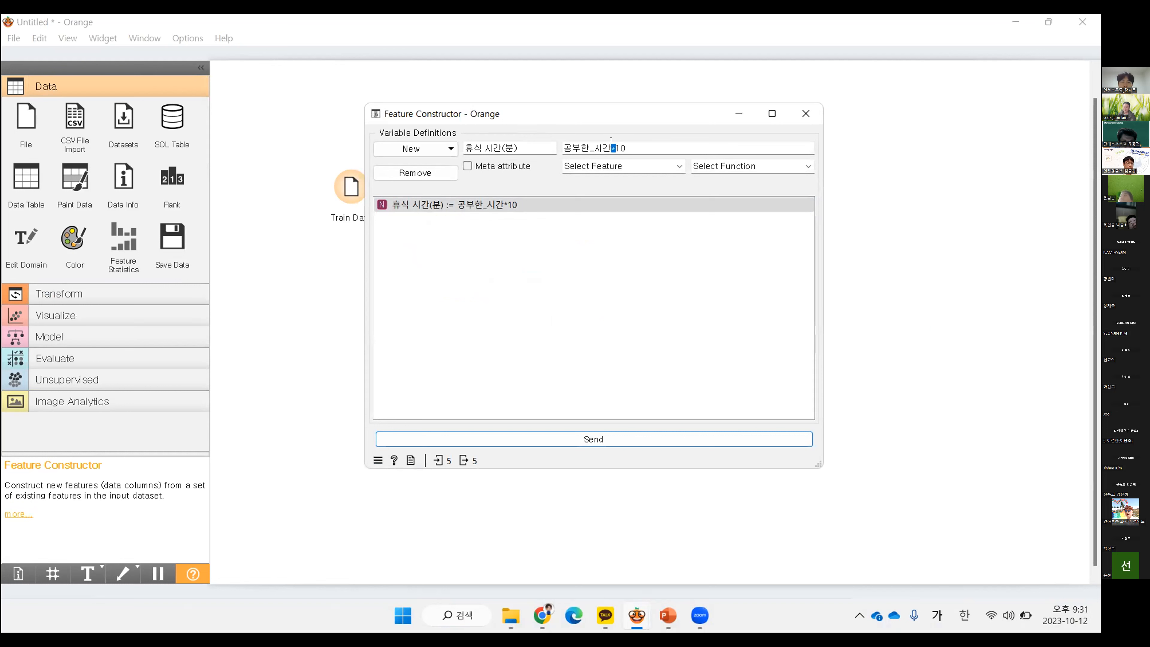
{"action": "type", "text": "-"}
{"action": "double_click", "coordinate": [614, 147]}
{"action": "type", "text": "1"}
{"action": "left_click", "coordinate": [654, 282]}
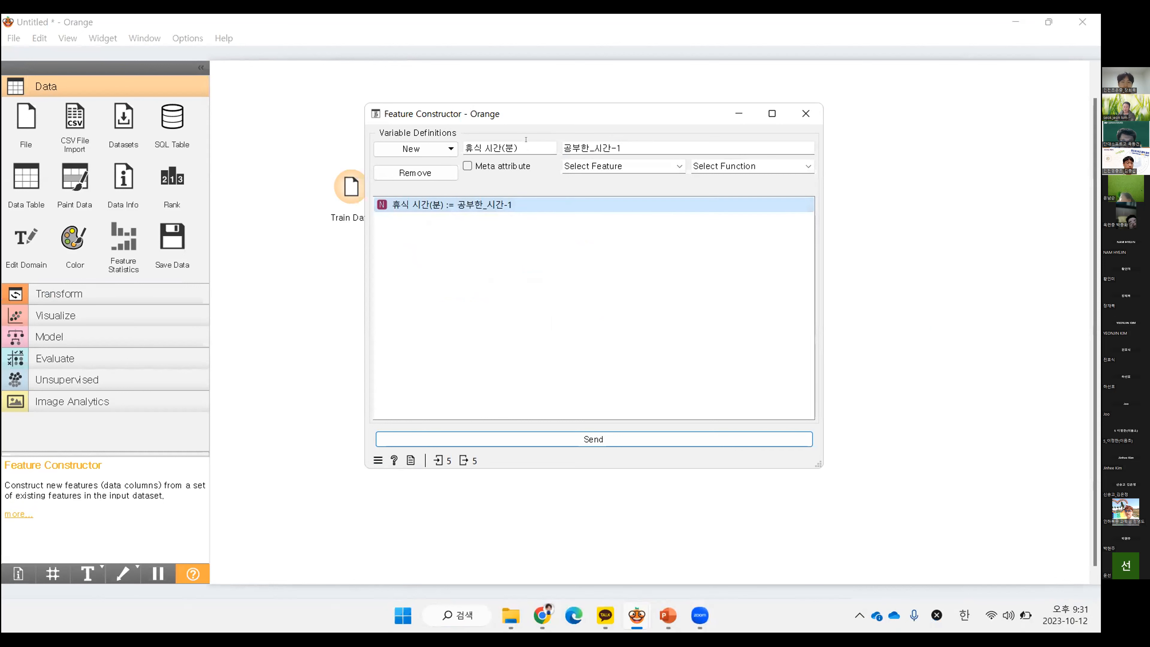
Rename the constructed variable as 예시, send the definition to the output, and close the Feature Constructor
{"action": "left_click", "coordinate": [518, 148]}
{"action": "left_click_drag", "start_coordinate": [519, 147], "coordinate": [463, 147]}
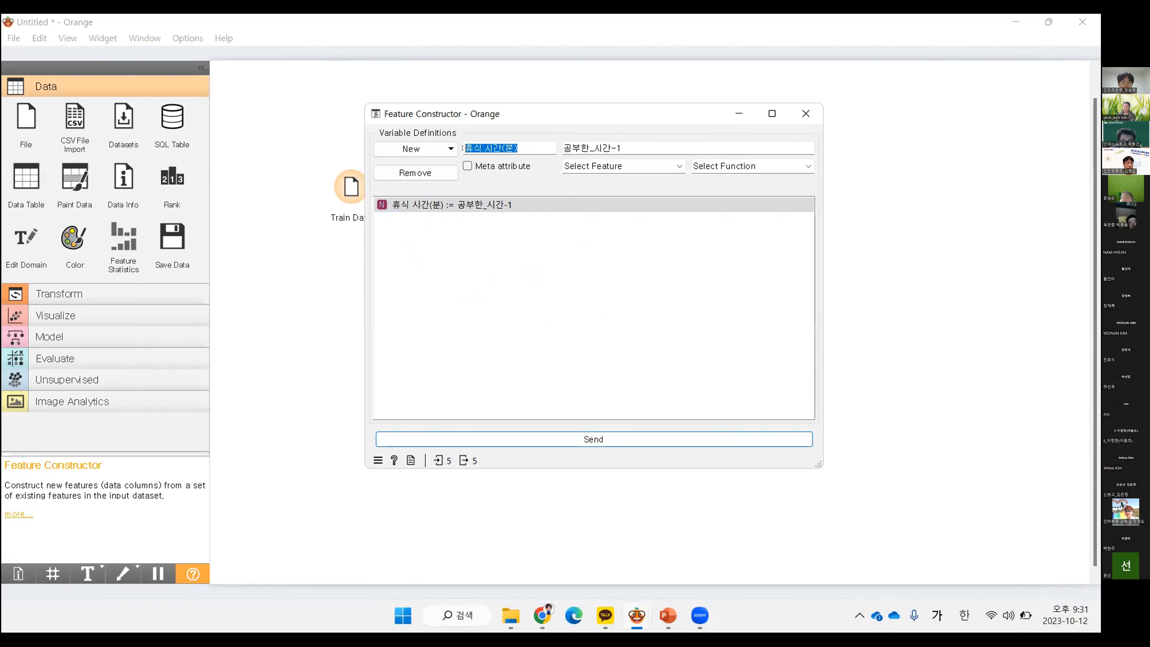
{"action": "type", "text": "예시"}
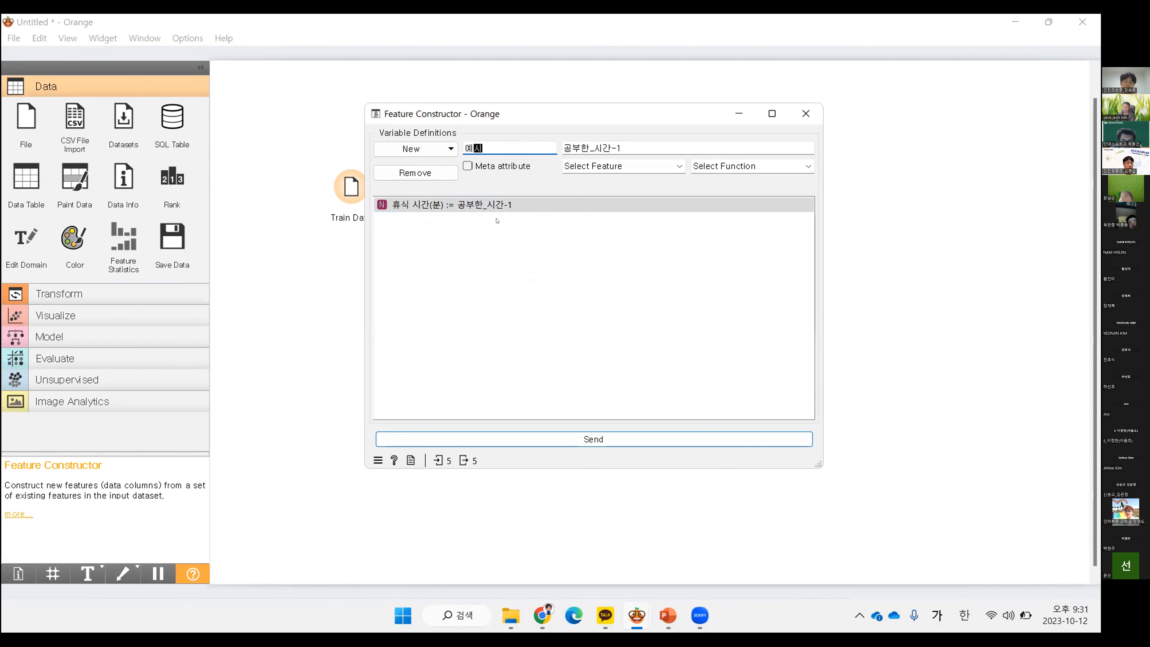
{"action": "left_click", "coordinate": [551, 255]}
{"action": "left_click", "coordinate": [625, 445]}
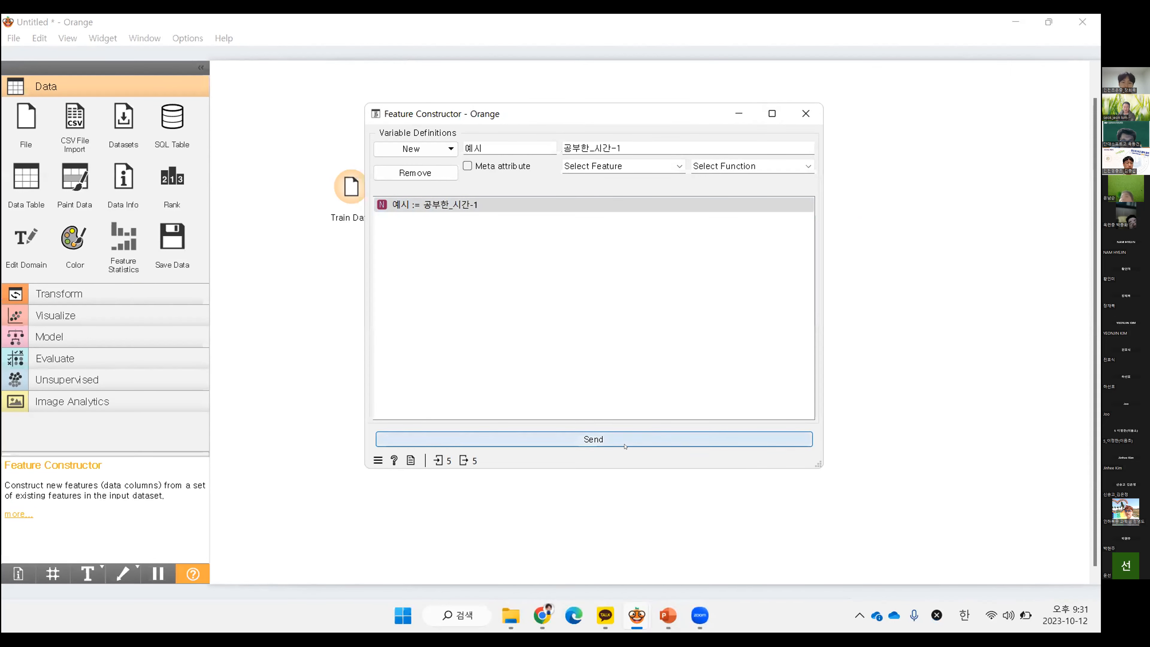
{"action": "left_click", "coordinate": [806, 113]}
View the 예시 column beside 공부한 시간 in Data Table (1), and close the table
{"action": "double_click", "coordinate": [569, 278]}
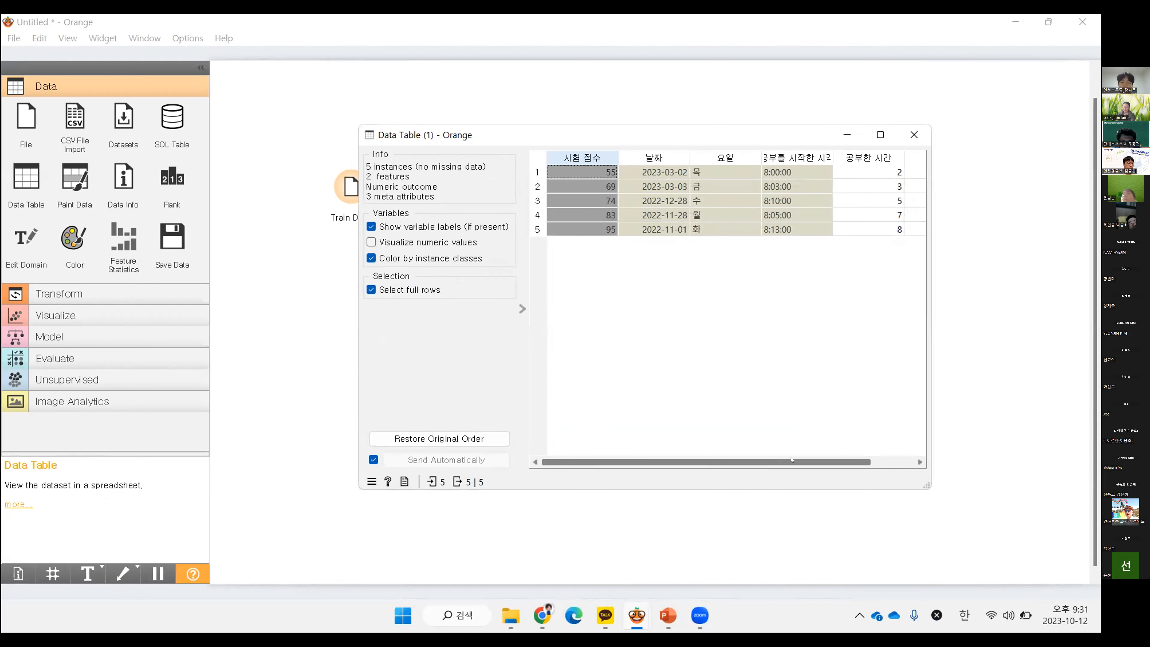
{"action": "left_click_drag", "start_coordinate": [791, 460], "coordinate": [835, 459]}
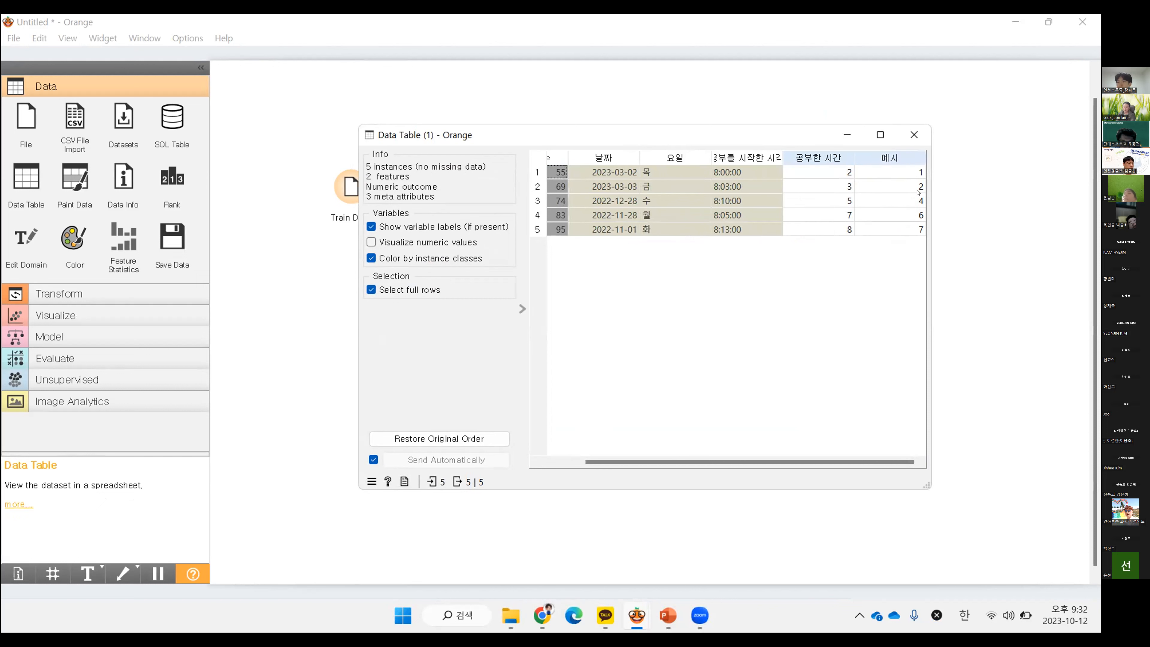
{"action": "left_click", "coordinate": [913, 135]}
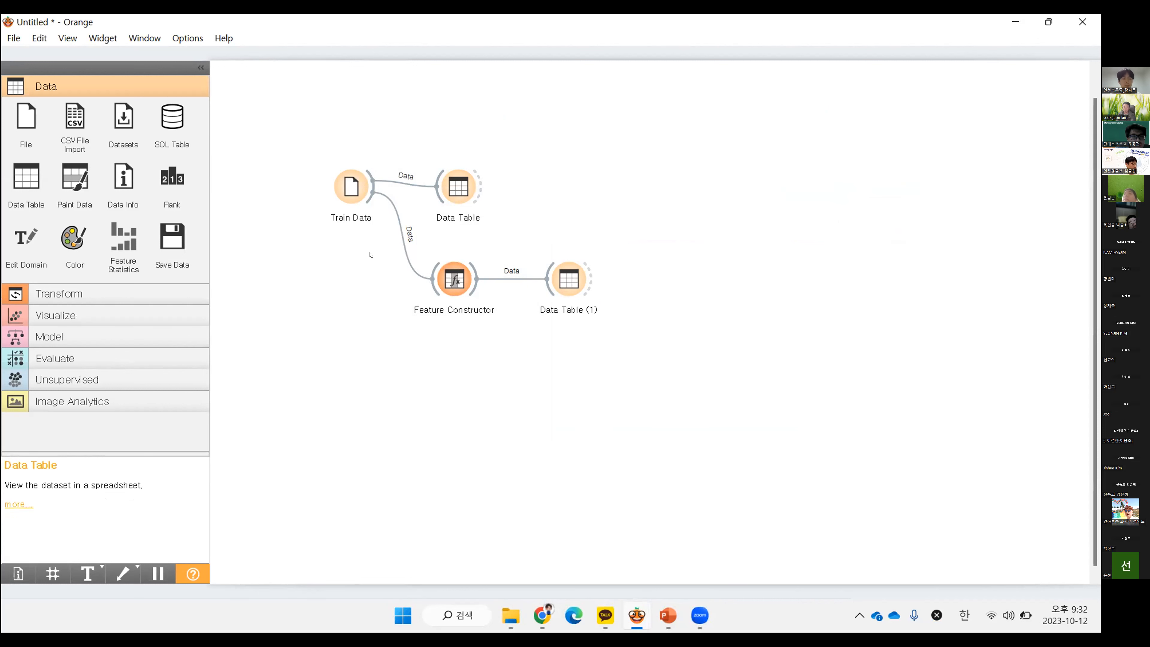
Move Data Table, Feature Constructor and Data Table (1) together farther away from Train Data, and clear the selection
{"action": "left_click_drag", "start_coordinate": [687, 166], "coordinate": [412, 321]}
{"action": "left_click_drag", "start_coordinate": [461, 194], "coordinate": [498, 193]}
{"action": "left_click", "coordinate": [729, 144]}
{"action": "left_click_drag", "start_coordinate": [743, 137], "coordinate": [346, 353]}
{"action": "left_click", "coordinate": [372, 343]}
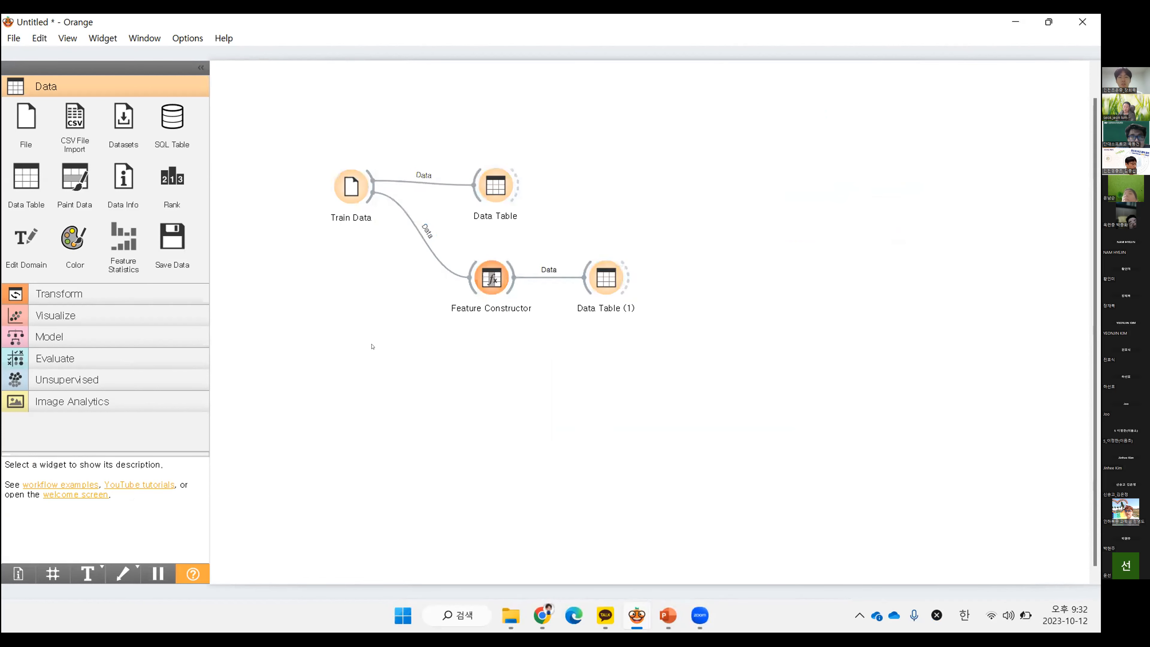